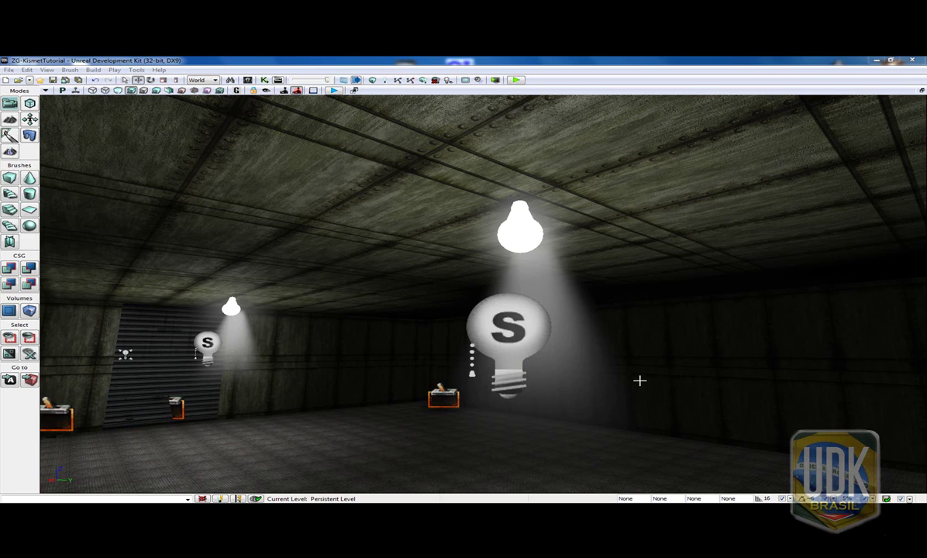
# - Inspect the S light bulb's properties, then select the ceiling bulb
pyautogui.moveTo(625, 369); pyautogui.dragTo(627, 364, button='right')
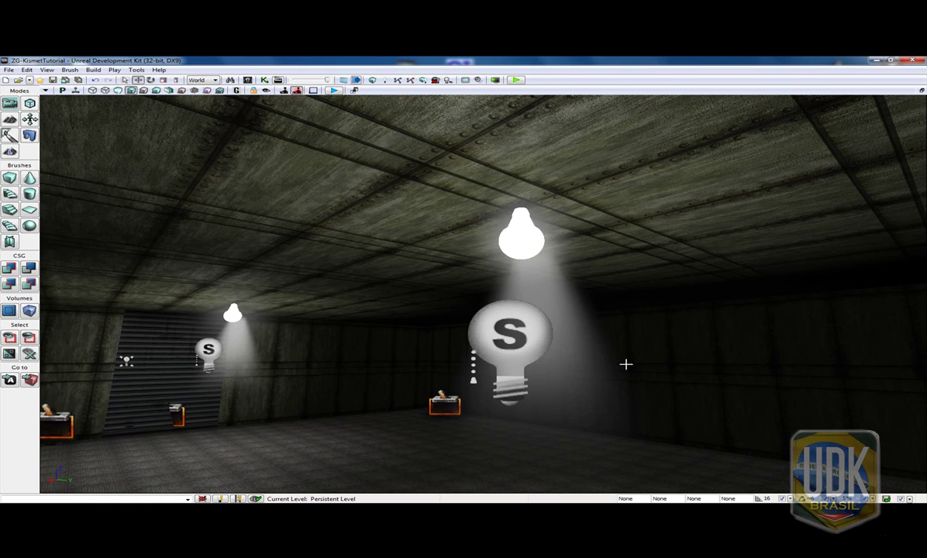
pyautogui.click(534, 235)
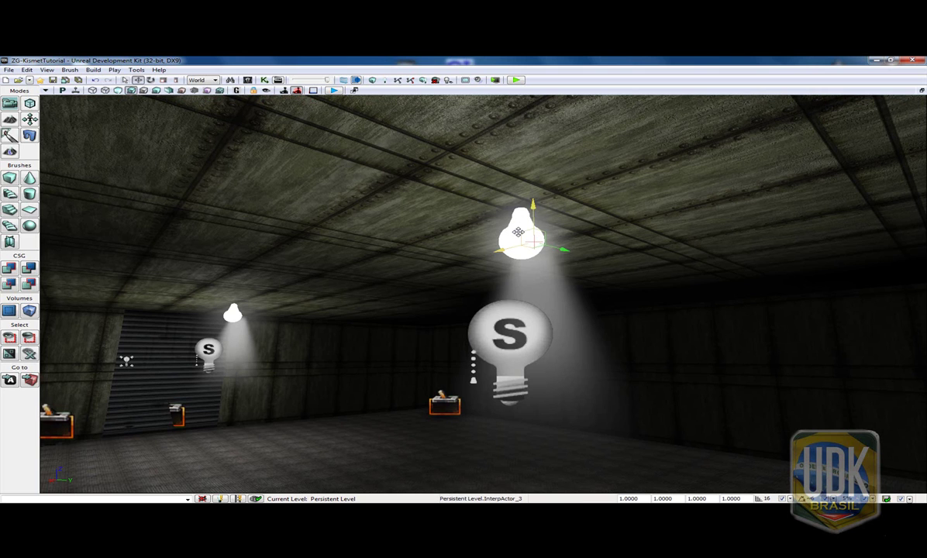
pyautogui.click(516, 341)
pyautogui.doubleClick(517, 341)
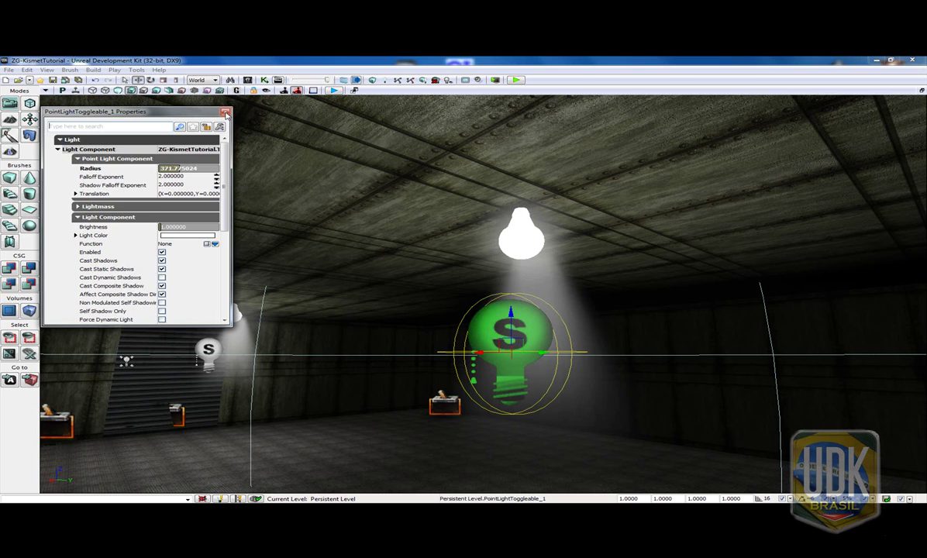
pyautogui.click(224, 113)
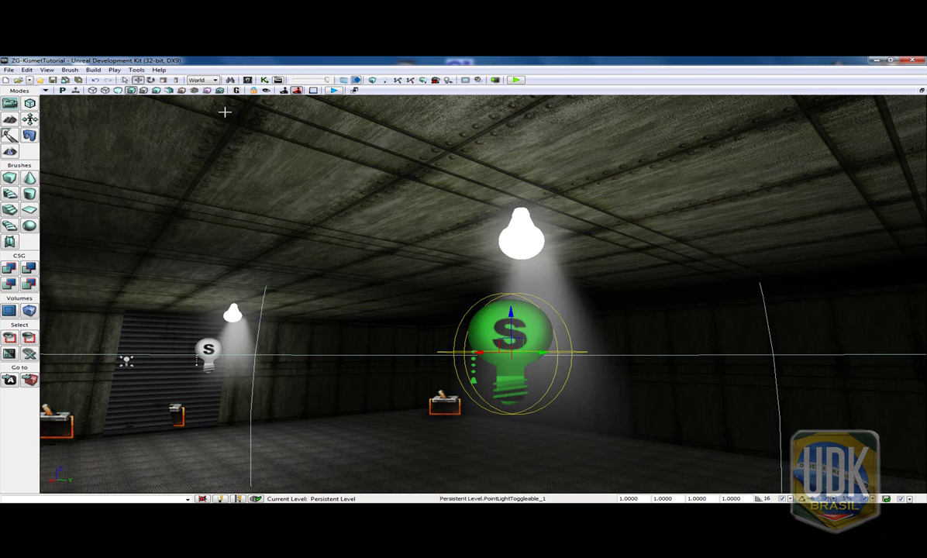
pyautogui.click(519, 212)
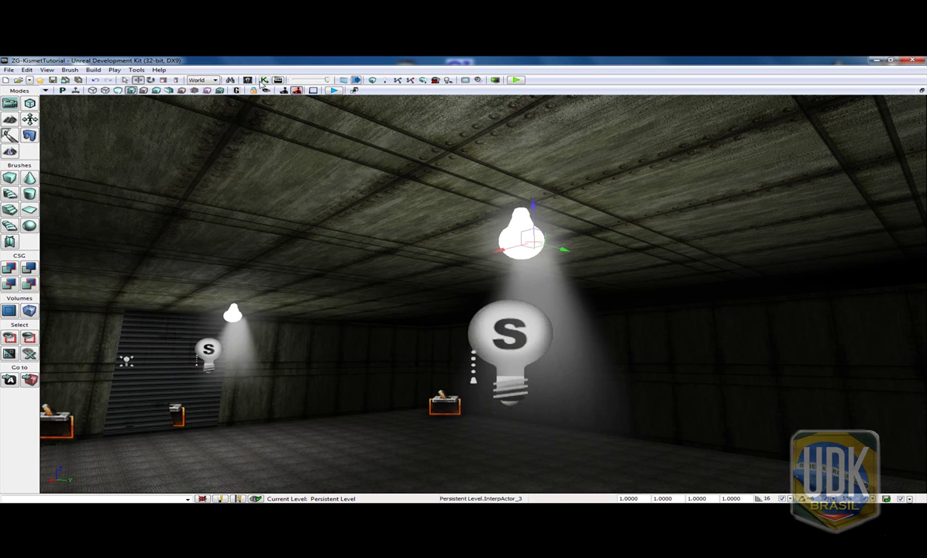
# - In Kismet, add a Set Material action targeting InterpActor_3
pyautogui.click(264, 79)
pyautogui.rightClick(230, 184)
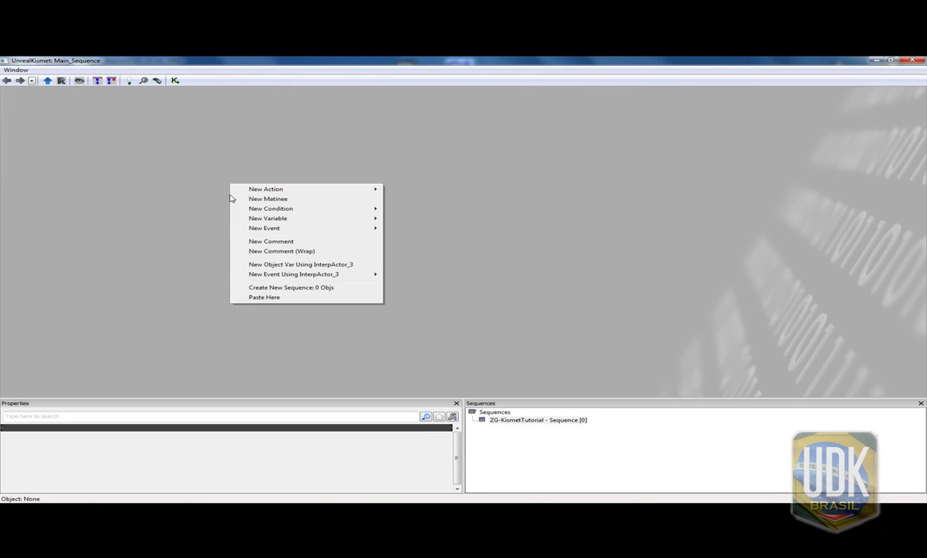
pyautogui.moveTo(257, 193)
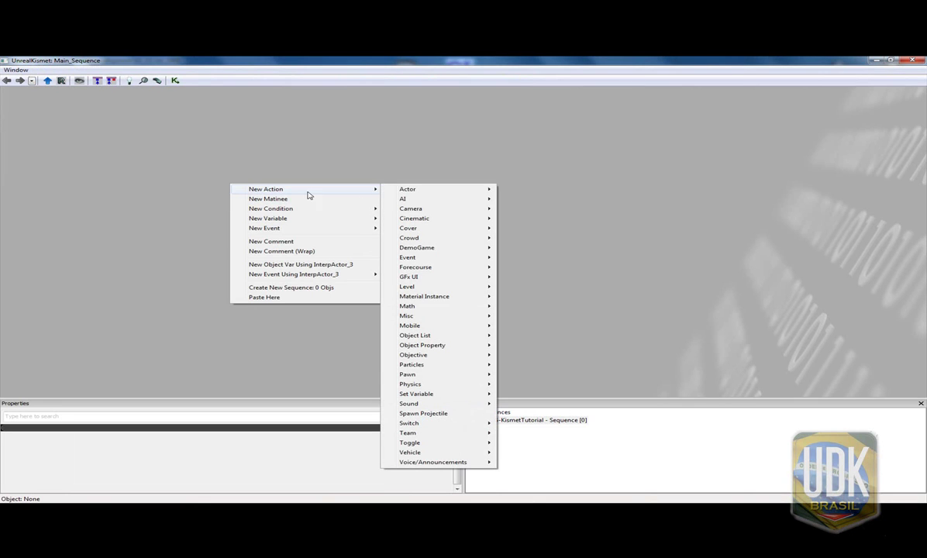
pyautogui.moveTo(422, 193)
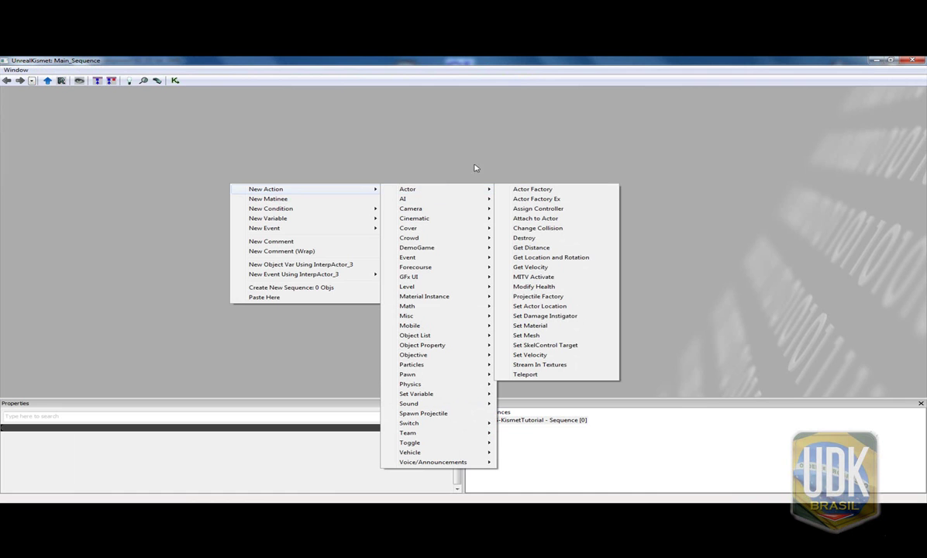
pyautogui.click(535, 327)
pyautogui.moveTo(263, 188); pyautogui.dragTo(380, 187)
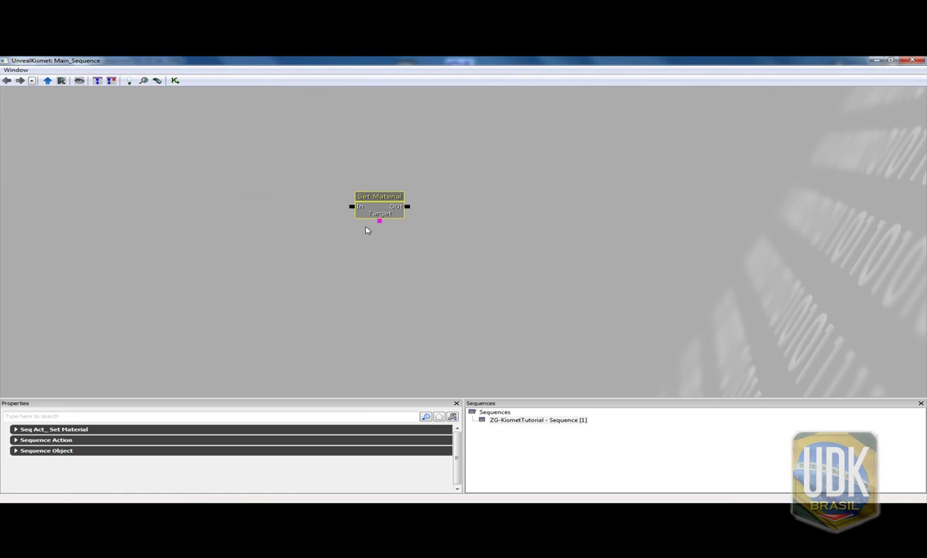
pyautogui.rightClick(378, 223)
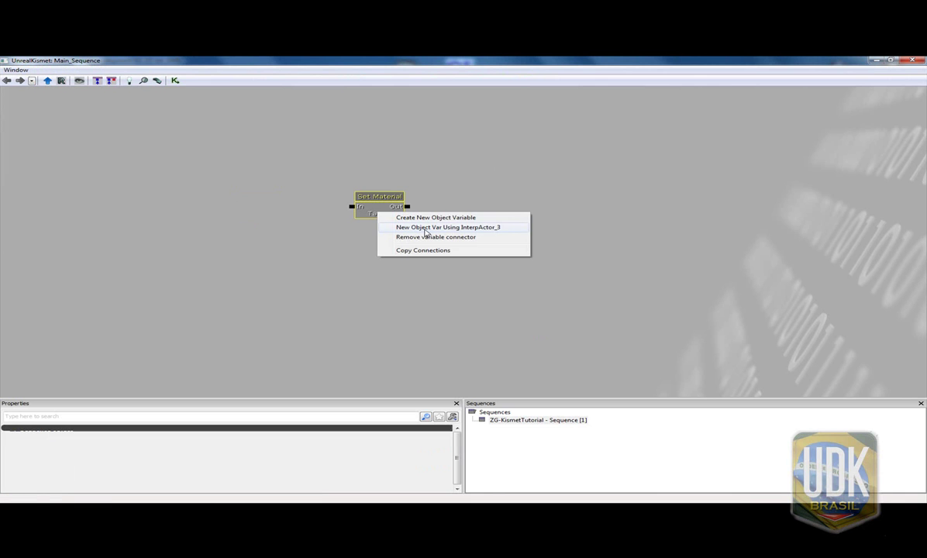
pyautogui.click(425, 231)
# - Add a Take Damage event for InterpActor_3 wired to Set Material
pyautogui.rightClick(196, 183)
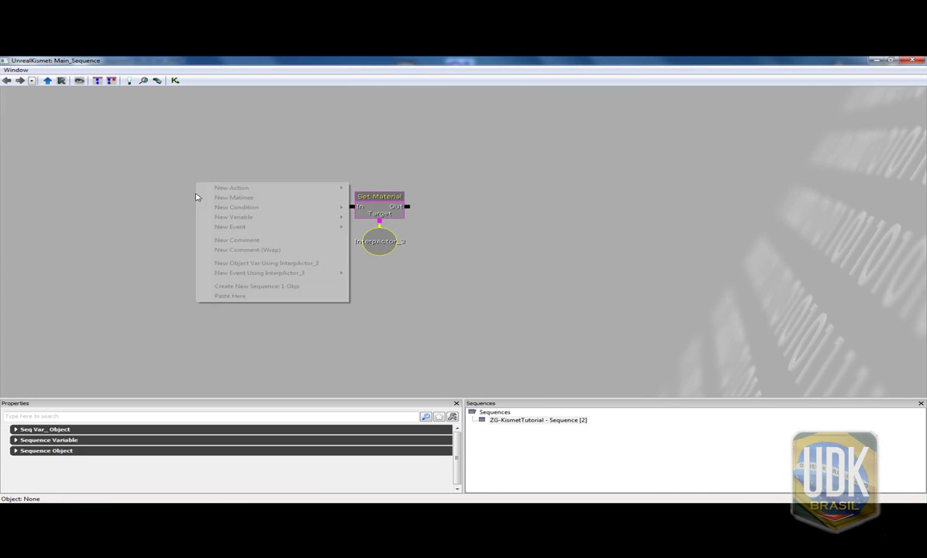
pyautogui.moveTo(264, 273)
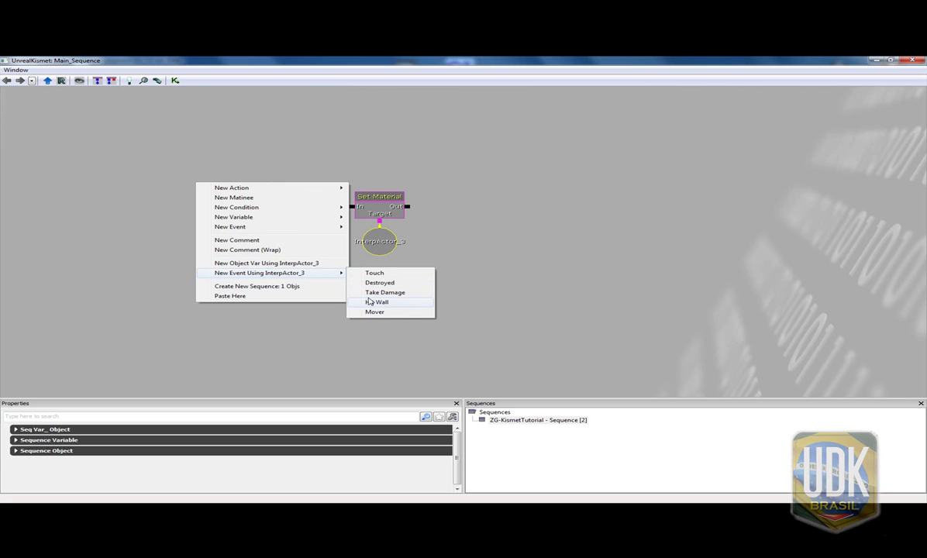
pyautogui.click(376, 294)
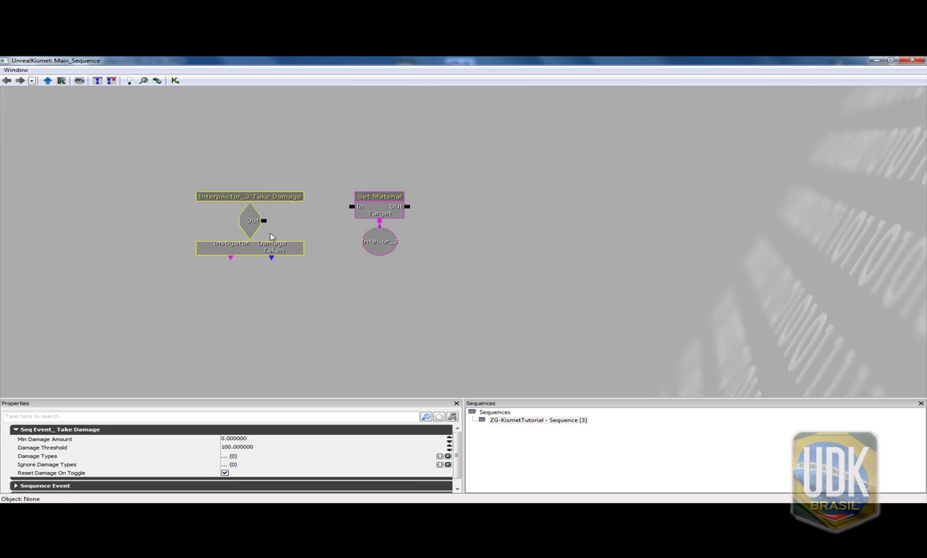
pyautogui.moveTo(266, 224); pyautogui.dragTo(388, 207)
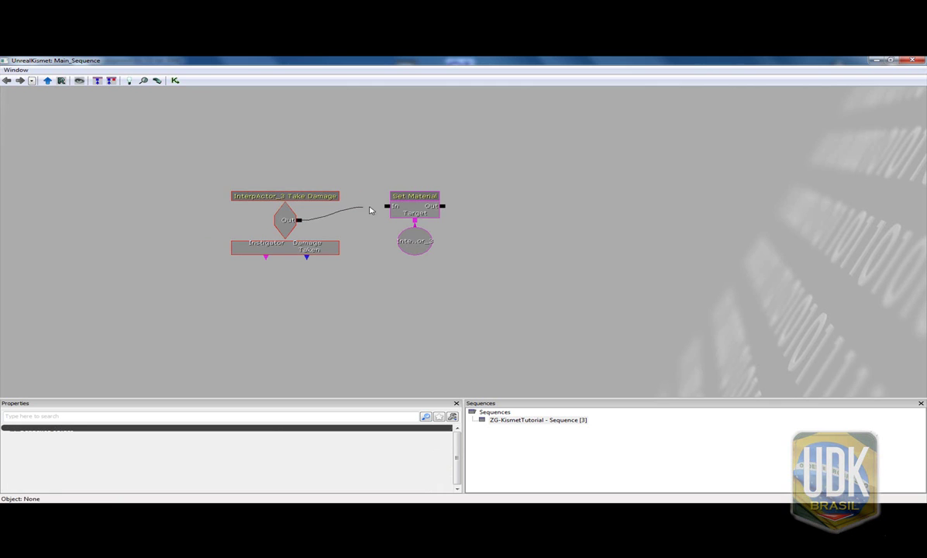
pyautogui.click(303, 220)
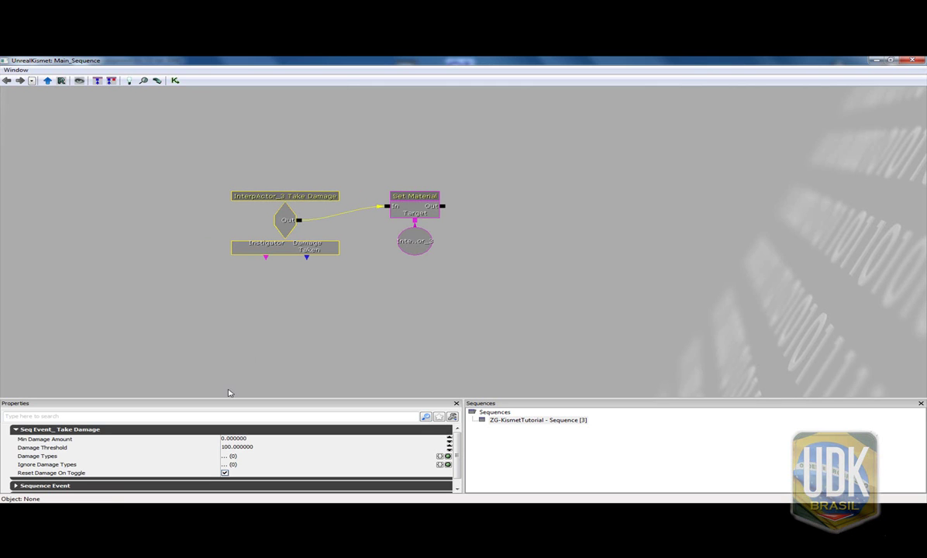
# - Set Take Damage's Damage Threshold to 1, keeping Min Damage Amount at 0
pyautogui.click(263, 447)
pyautogui.write('1')
pyautogui.press('Return')
pyautogui.click(285, 439)
pyautogui.write('1')
pyautogui.press('Escape')
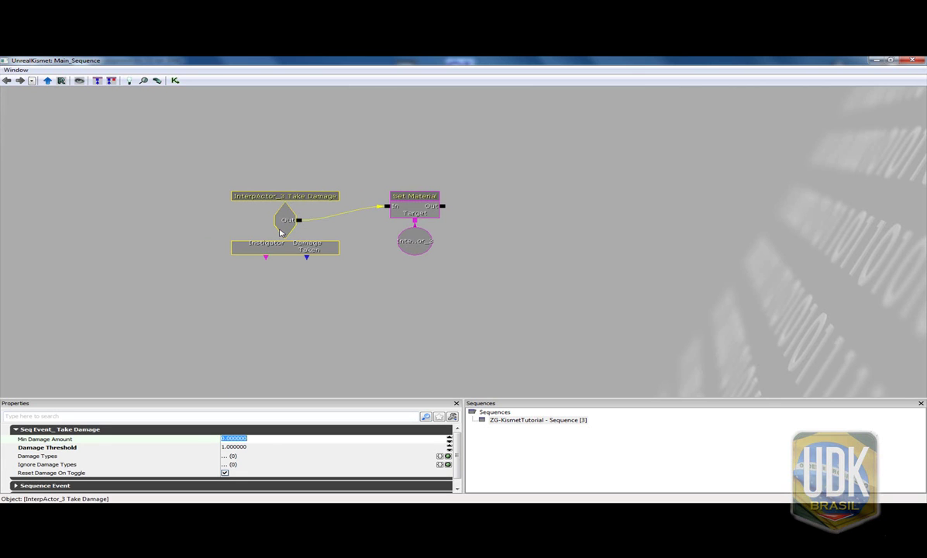
pyautogui.moveTo(281, 232); pyautogui.dragTo(256, 258)
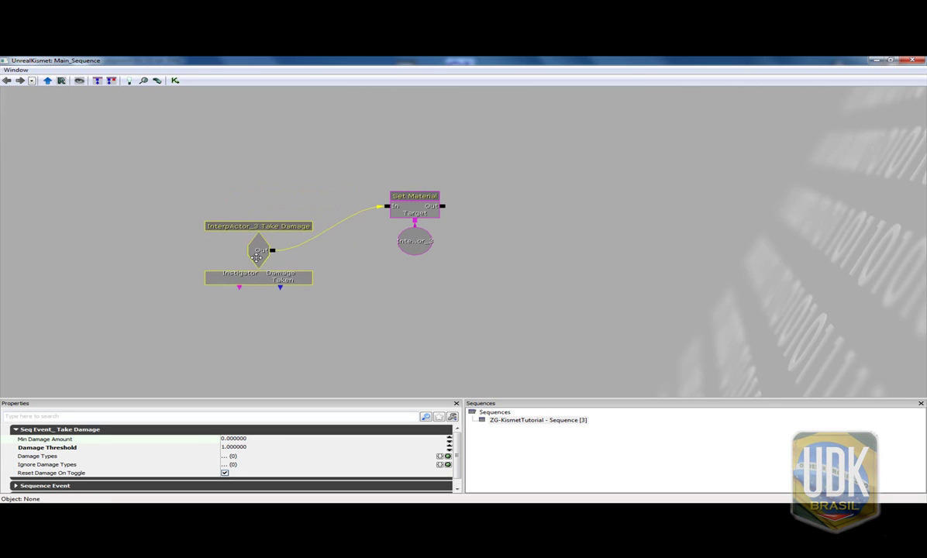
# - Add a Destroy action and place it beneath Set Material
pyautogui.rightClick(416, 268)
pyautogui.moveTo(446, 272)
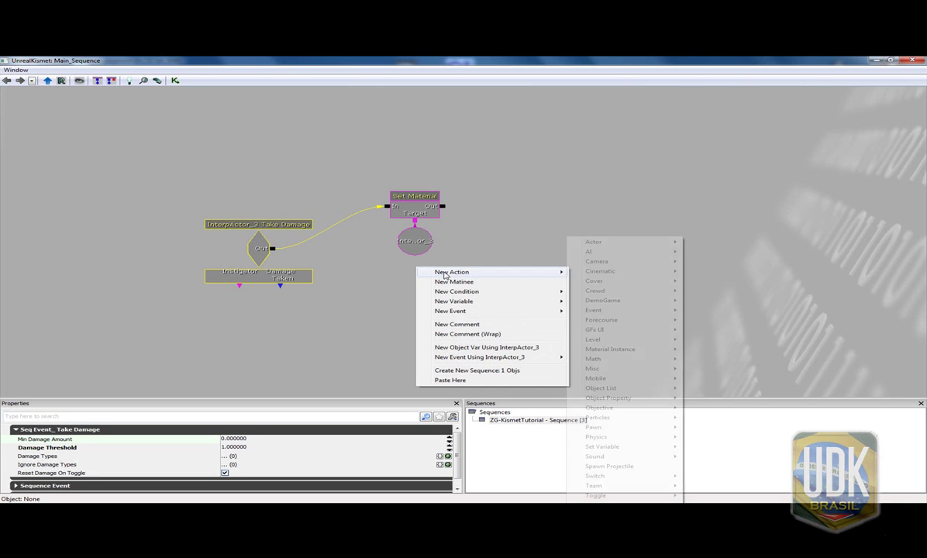
pyautogui.moveTo(621, 245)
pyautogui.click(711, 291)
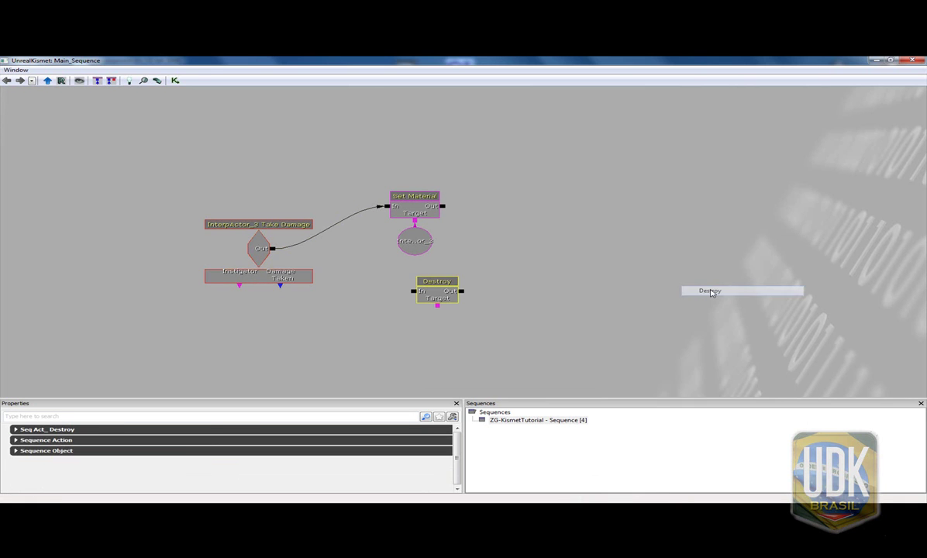
pyautogui.keyDown('ctrl'); pyautogui.moveTo(427, 292); pyautogui.dragTo(281, 250); pyautogui.keyUp('ctrl')
# - Link Take Damage to Destroy, then select the bulb's light cone in wireframe view
pyautogui.click(911, 60)
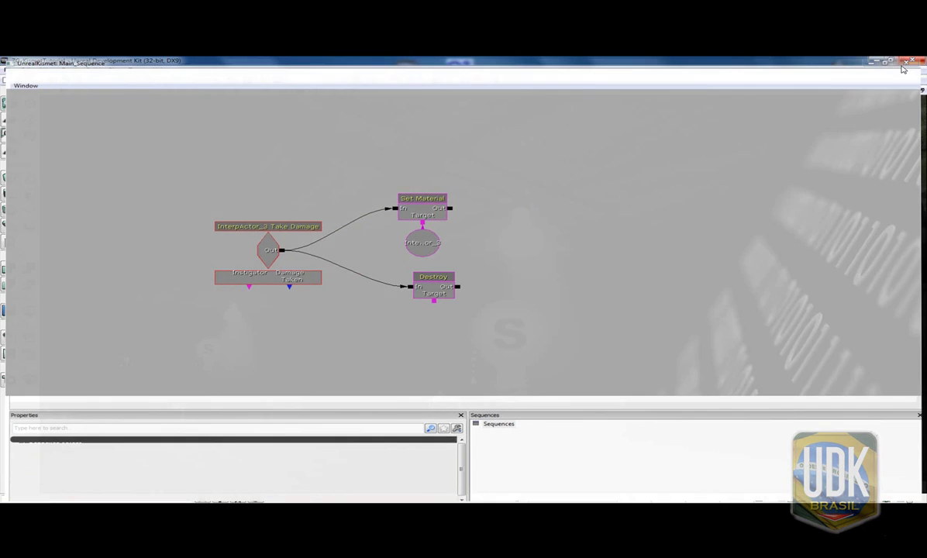
pyautogui.click(93, 90)
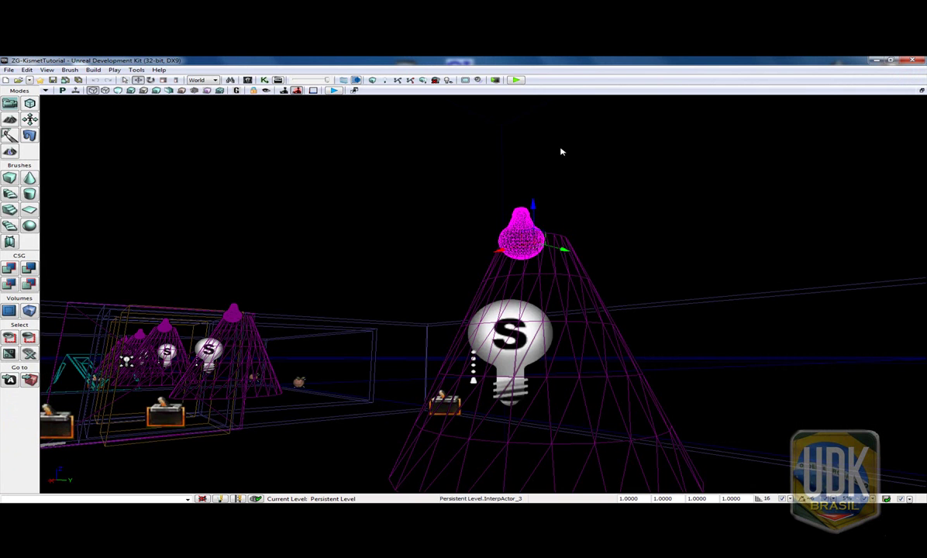
pyautogui.click(562, 271)
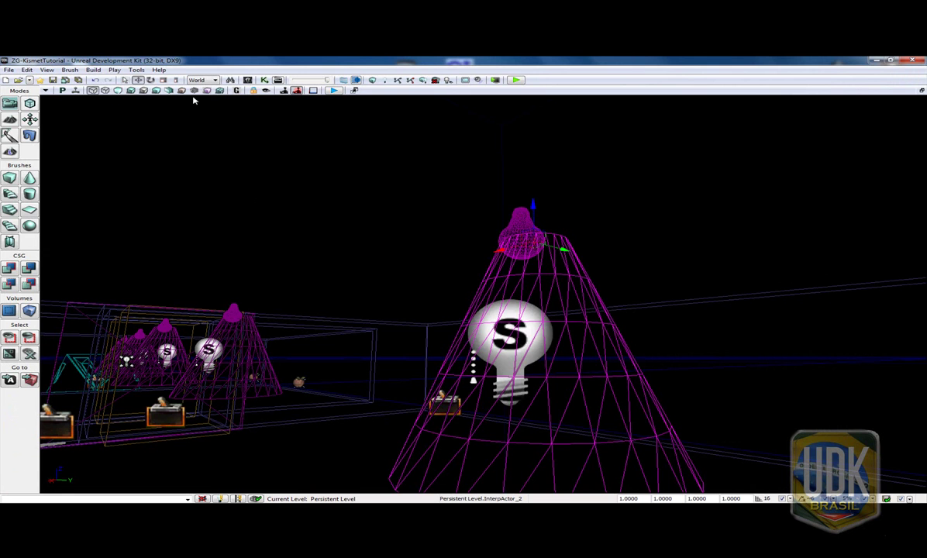
# - Give the Destroy action a new InterpActor_2 object variable as its target
pyautogui.click(265, 80)
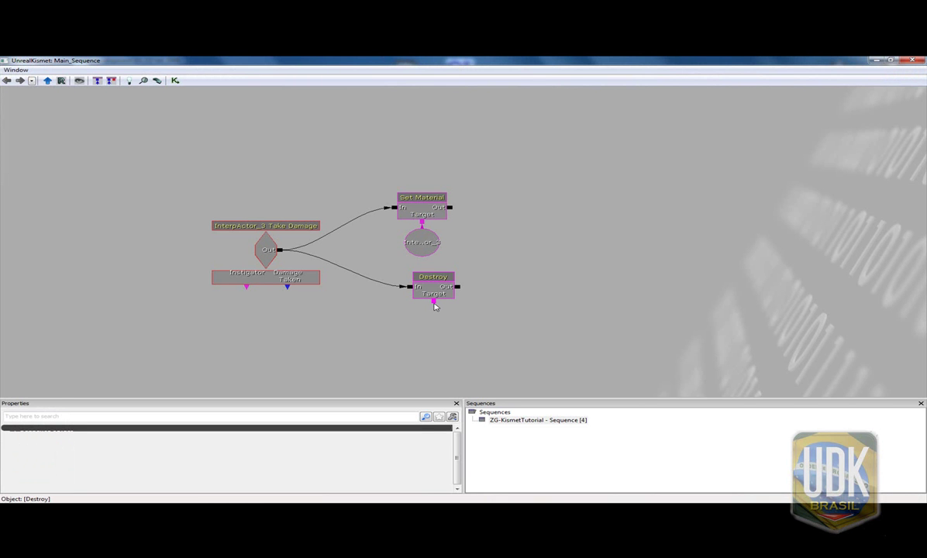
pyautogui.rightClick(434, 306)
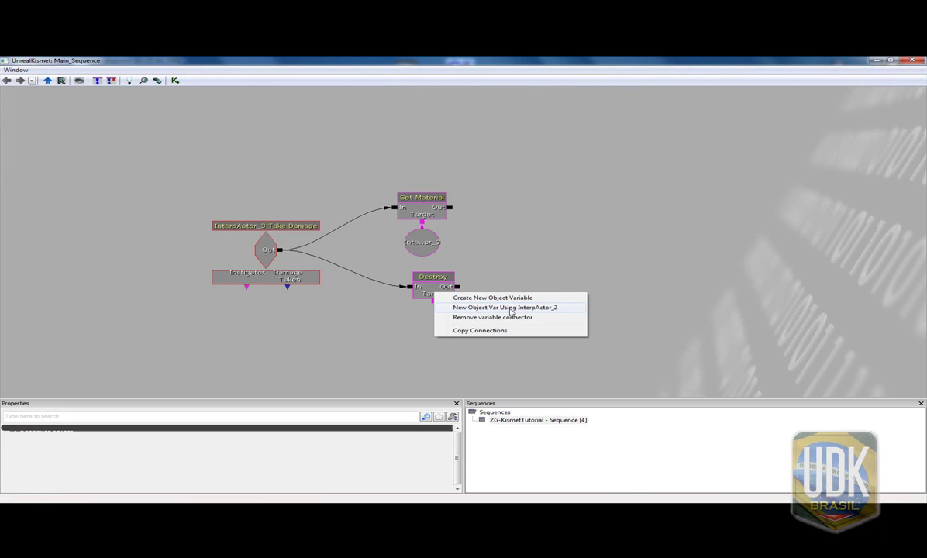
pyautogui.click(510, 309)
pyautogui.moveTo(349, 298); pyautogui.dragTo(395, 262)
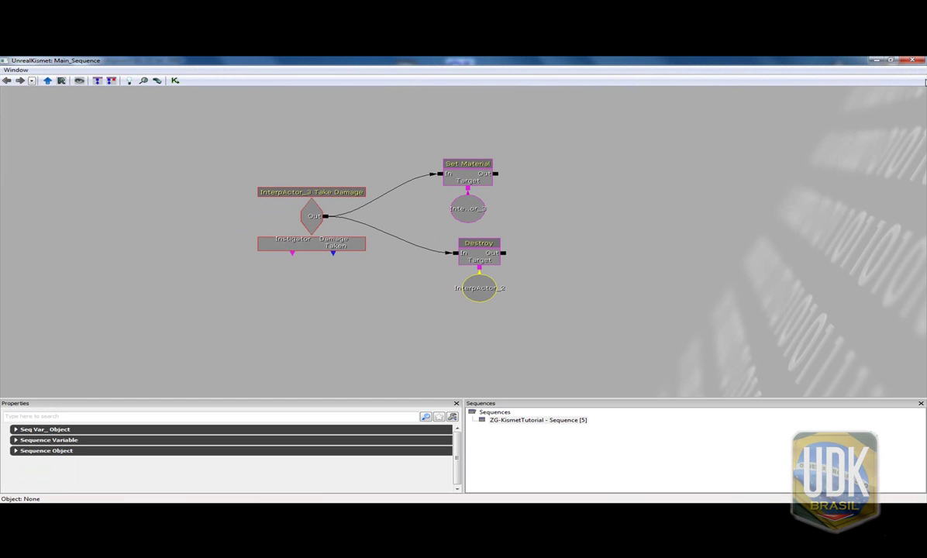
# - Select the S bulb's toggleable light and return to Kismet
pyautogui.click(912, 60)
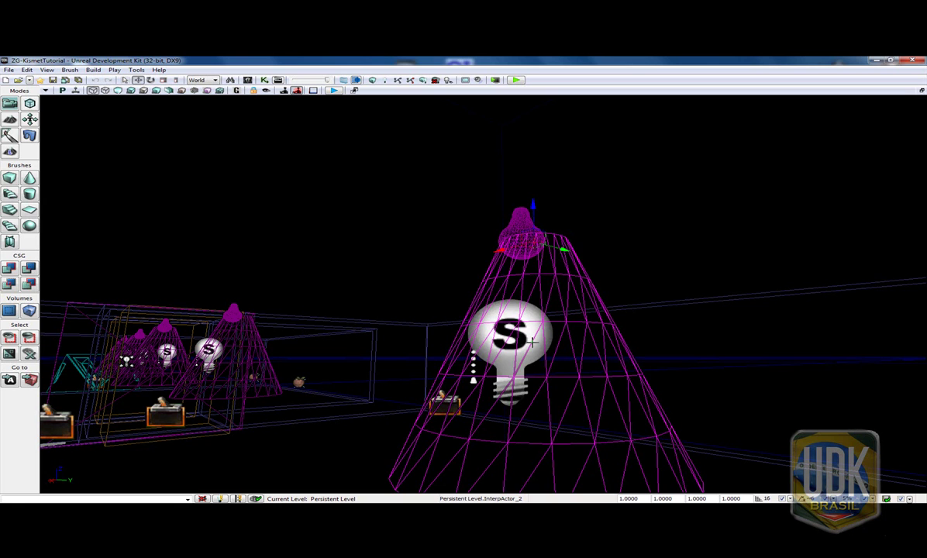
pyautogui.click(508, 341)
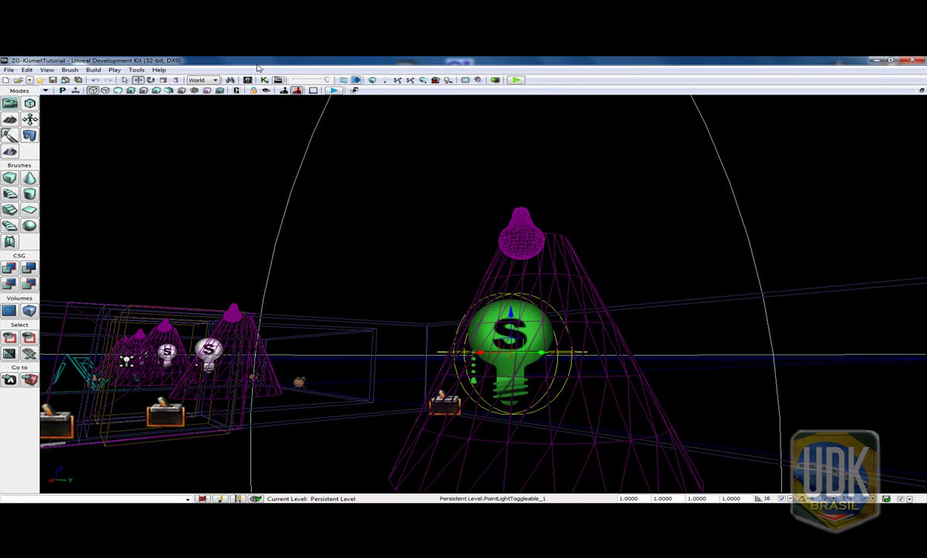
pyautogui.click(265, 80)
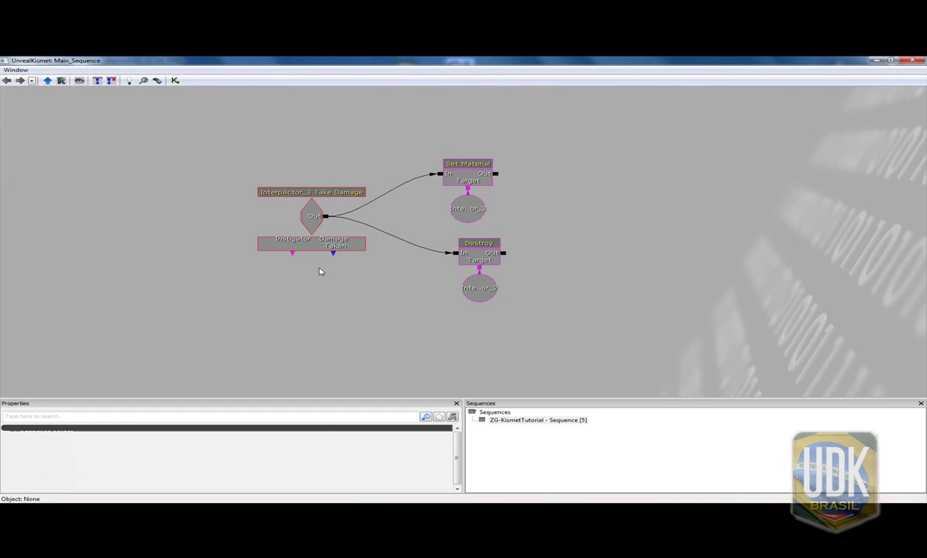
# - Add a Toggle targeting PointLightToggleable_1, wiring Take Damage to its Turn Off input
pyautogui.rightClick(401, 279)
pyautogui.moveTo(426, 284)
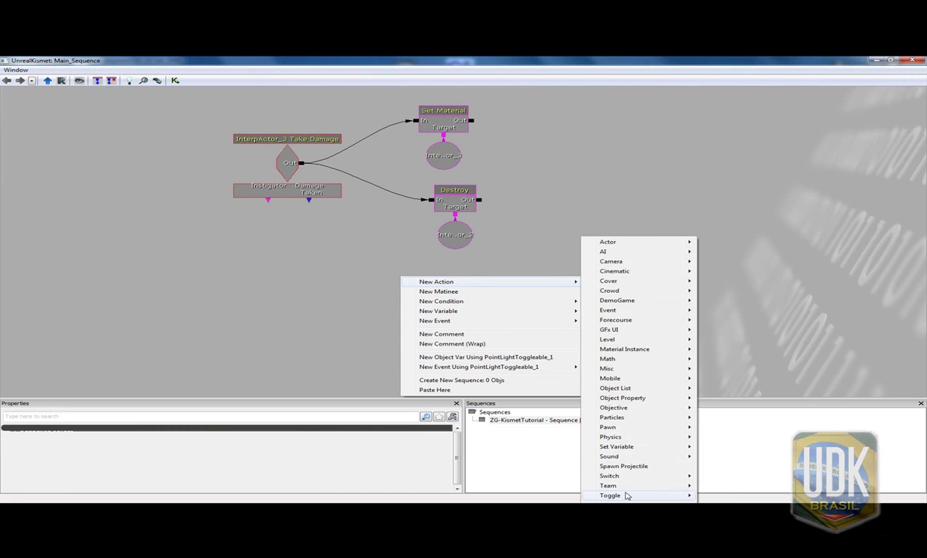
pyautogui.moveTo(633, 495)
pyautogui.click(723, 447)
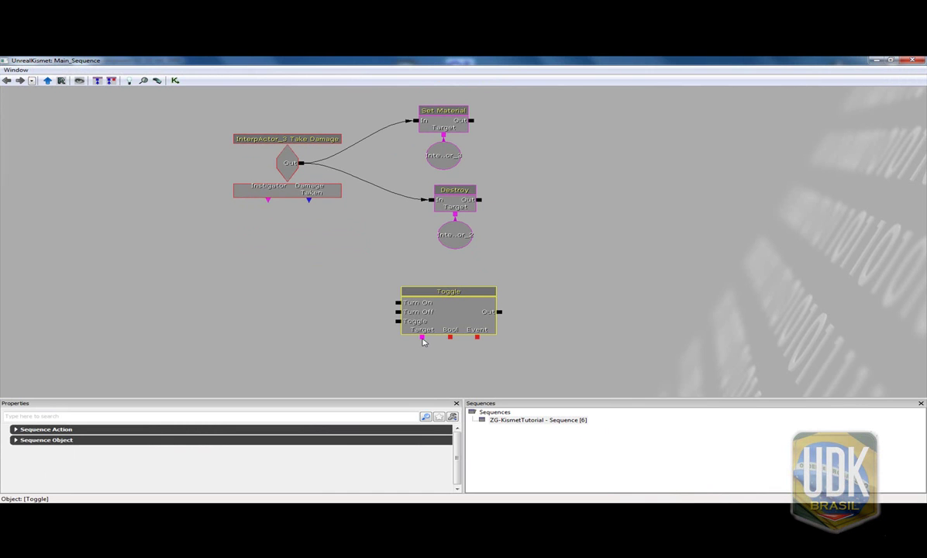
pyautogui.rightClick(422, 339)
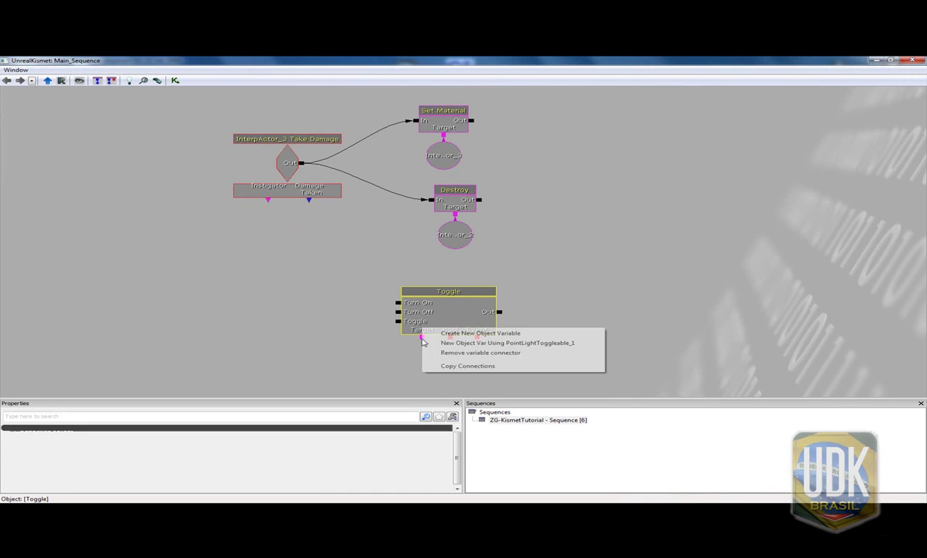
pyautogui.click(521, 343)
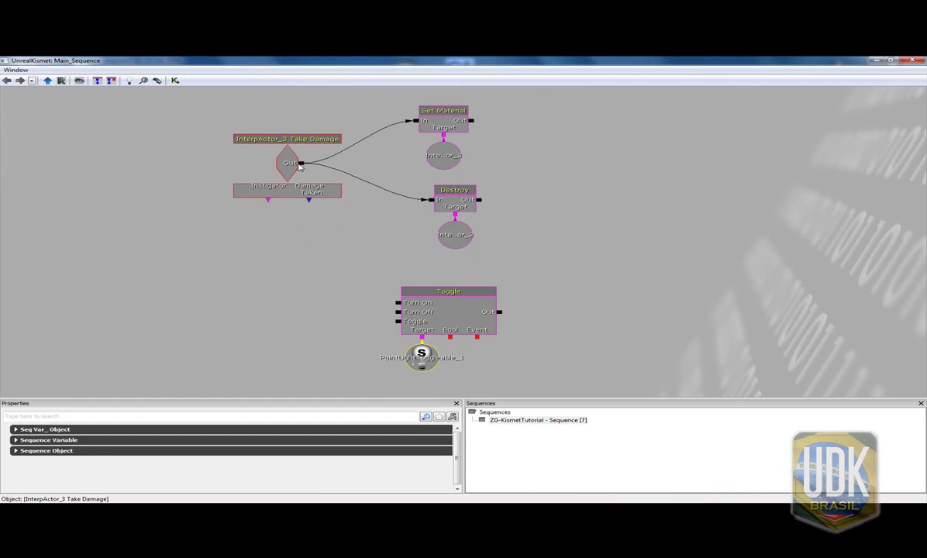
pyautogui.moveTo(300, 164); pyautogui.dragTo(397, 311)
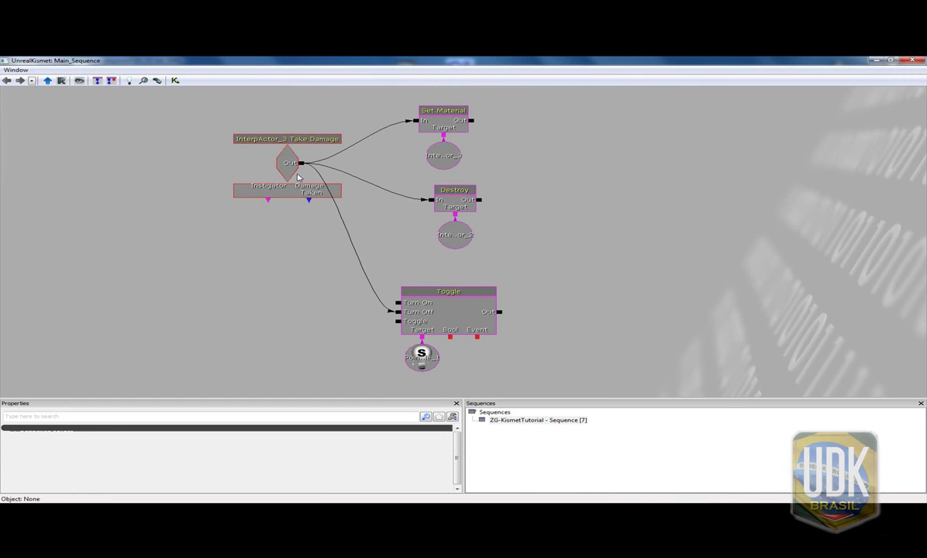
pyautogui.moveTo(281, 146); pyautogui.dragTo(244, 190)
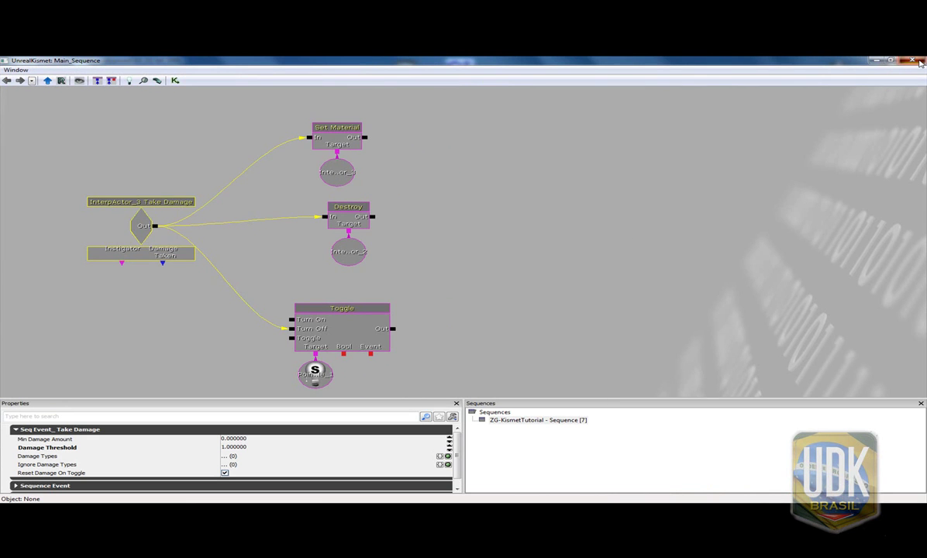
# - Play the level in the editor, shoot the ceiling bulb until its light goes out, then stop
pyautogui.click(918, 61)
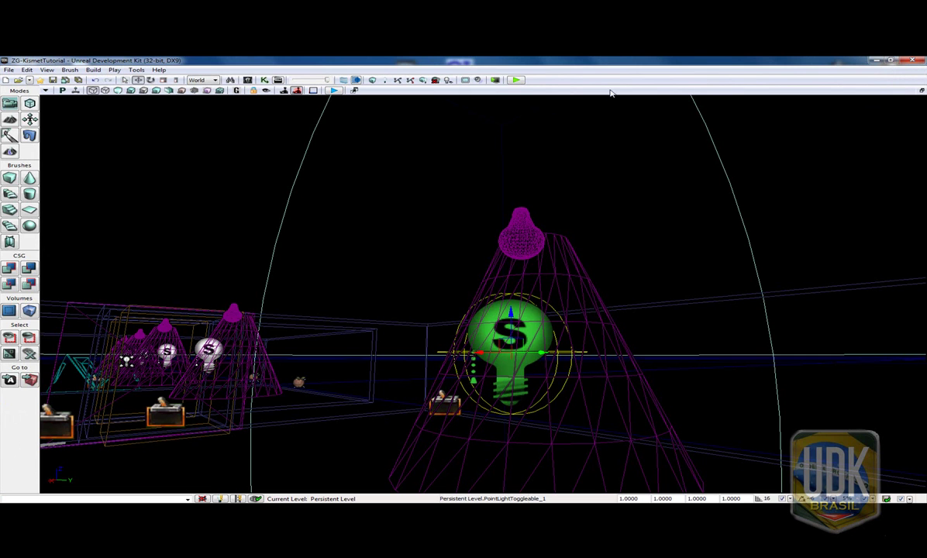
pyautogui.click(516, 80)
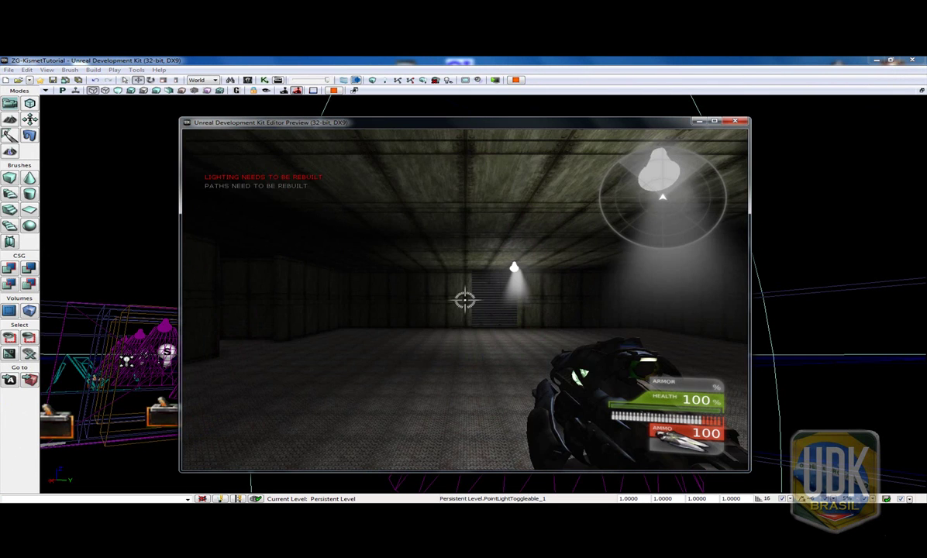
pyautogui.click(464, 301)
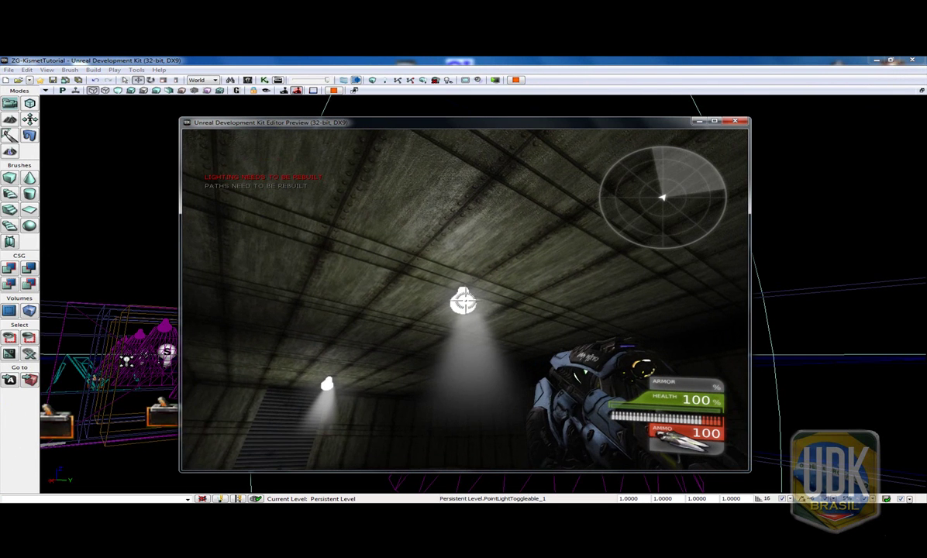
pyautogui.click(464, 300)
pyautogui.click(465, 301)
pyautogui.click(465, 301)
pyautogui.click(465, 300)
pyautogui.click(466, 299)
pyautogui.click(465, 300)
pyautogui.click(465, 300)
pyautogui.click(465, 300)
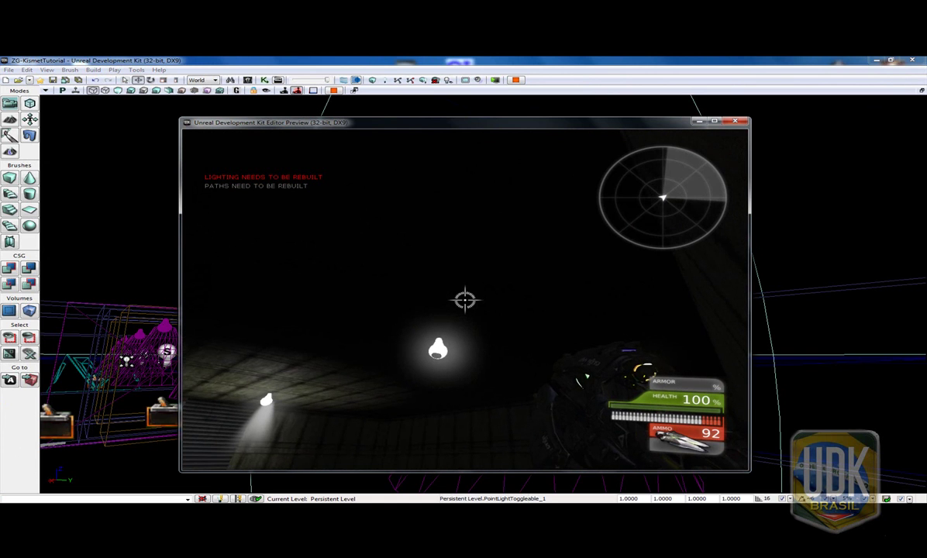
pyautogui.press('Escape')
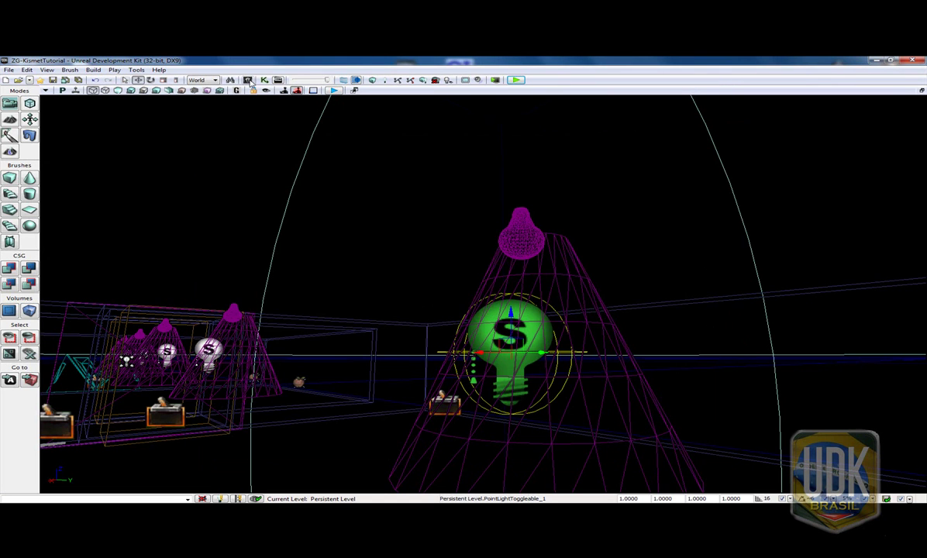
# - Start a new asset in the Content Browser with package KismetTutorial
pyautogui.click(249, 81)
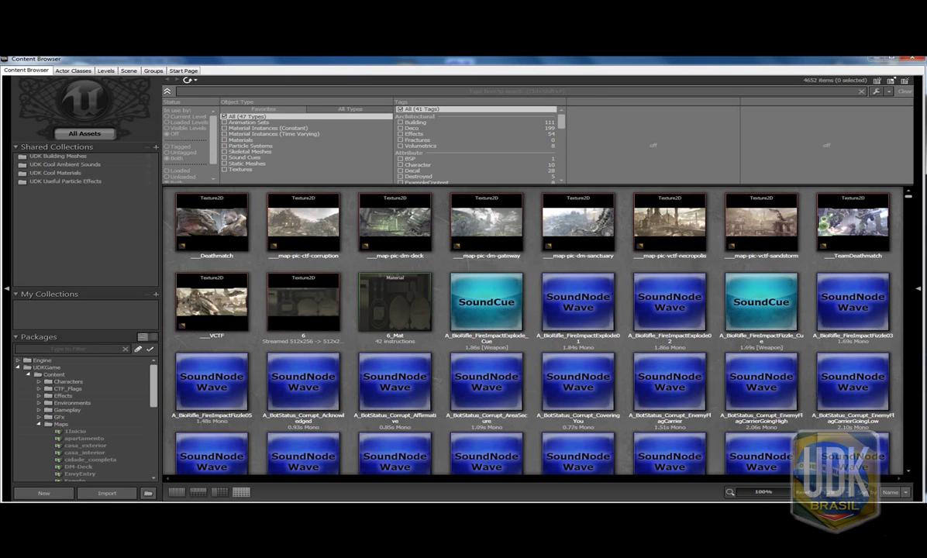
pyautogui.click(60, 496)
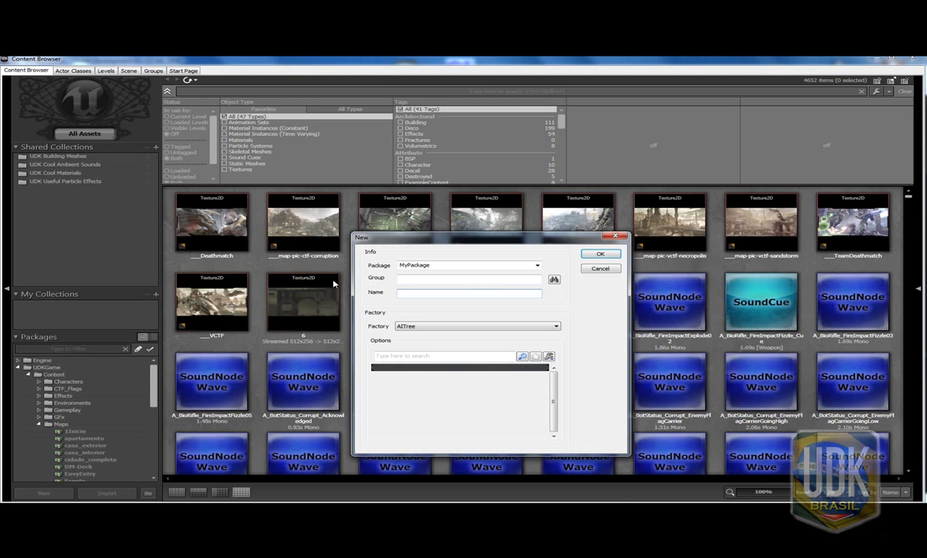
pyautogui.doubleClick(463, 266)
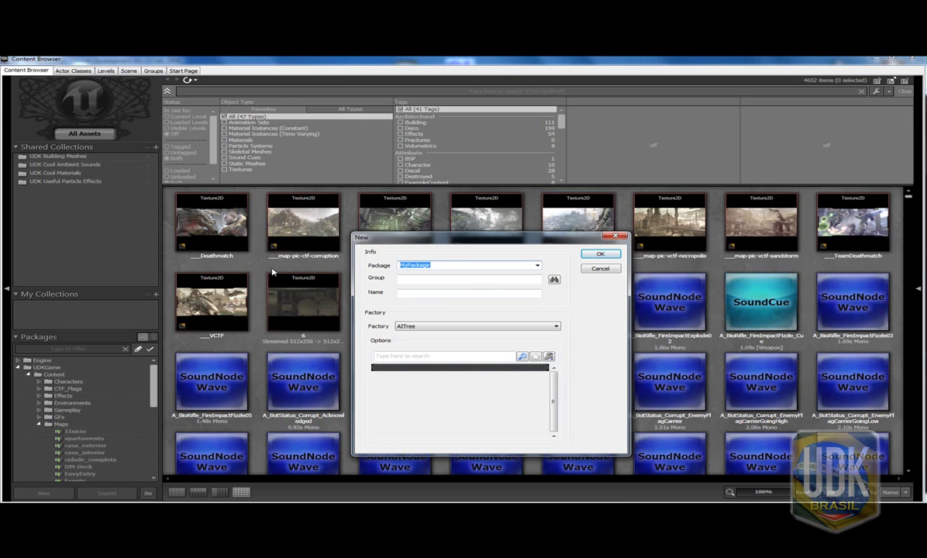
pyautogui.write('KismetTutorial')
pyautogui.press('Tab')
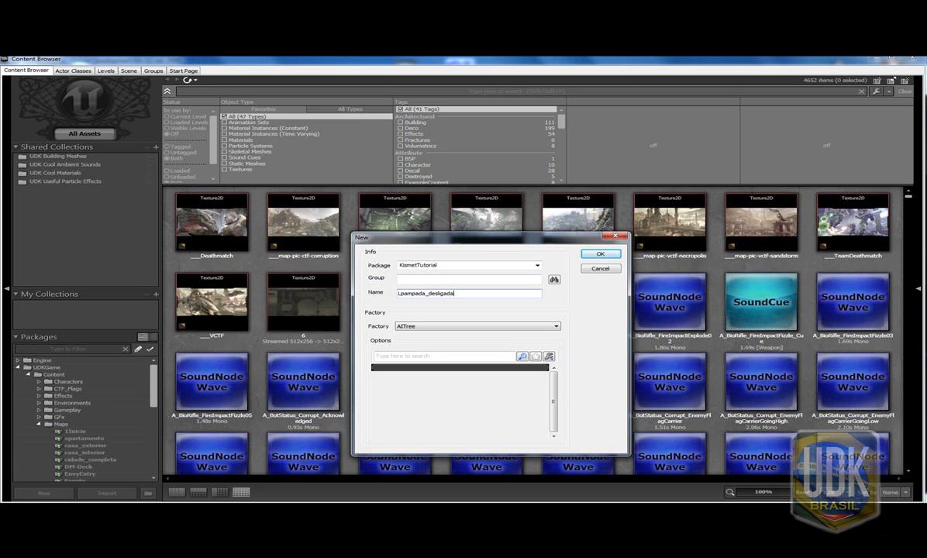
# - Name the asset Lampada_desligada and choose Material as its factory
pyautogui.write('a')
pyautogui.press('Delete')
pyautogui.write('m')
pyautogui.press('Delete')
pyautogui.write('a')
pyautogui.press('Delete')
pyautogui.press('Delete')
pyautogui.click(473, 327)
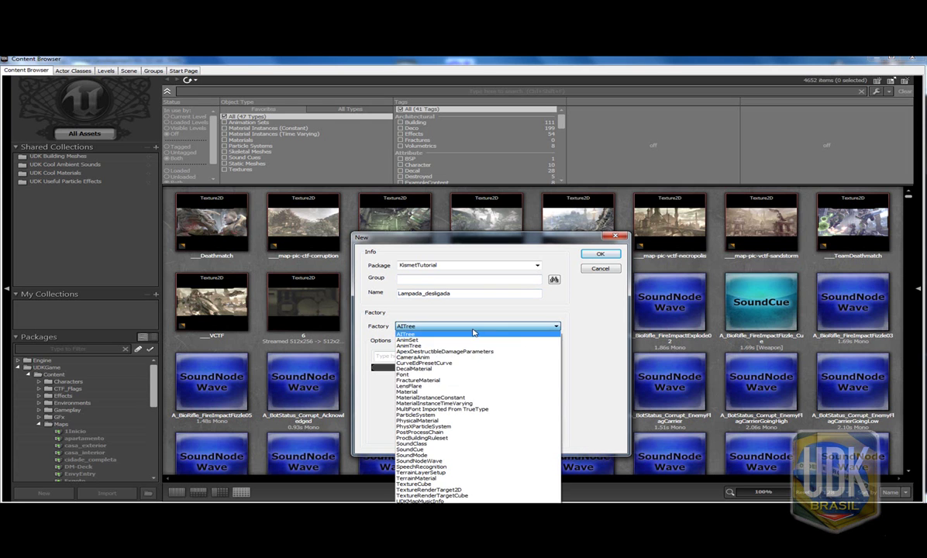
pyautogui.click(414, 393)
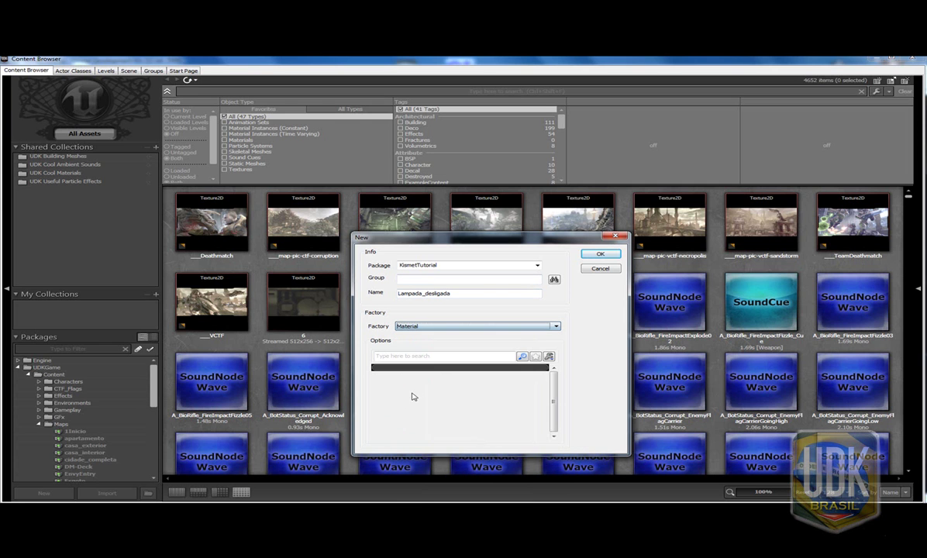
# - Create the material and feed a Constant of 1 into Diffuse
pyautogui.click(609, 256)
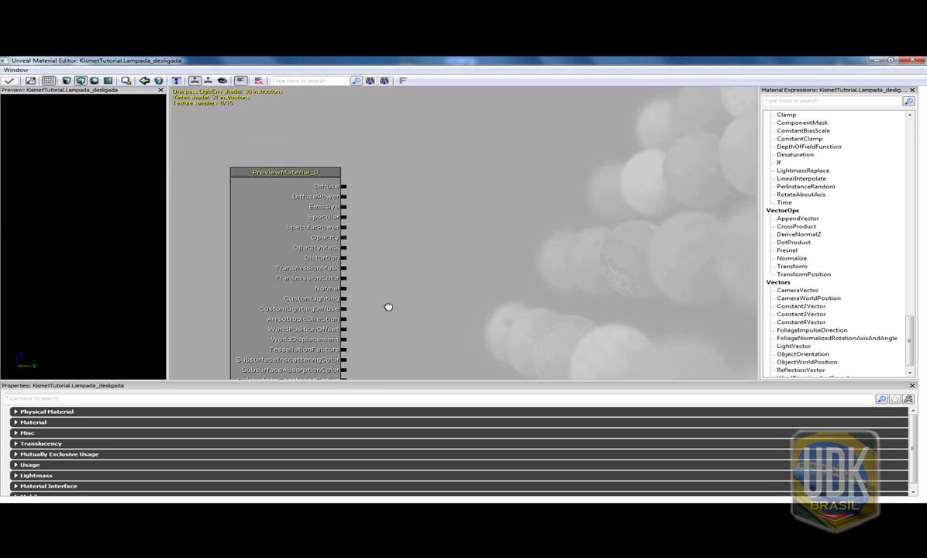
pyautogui.moveTo(427, 266); pyautogui.dragTo(381, 311)
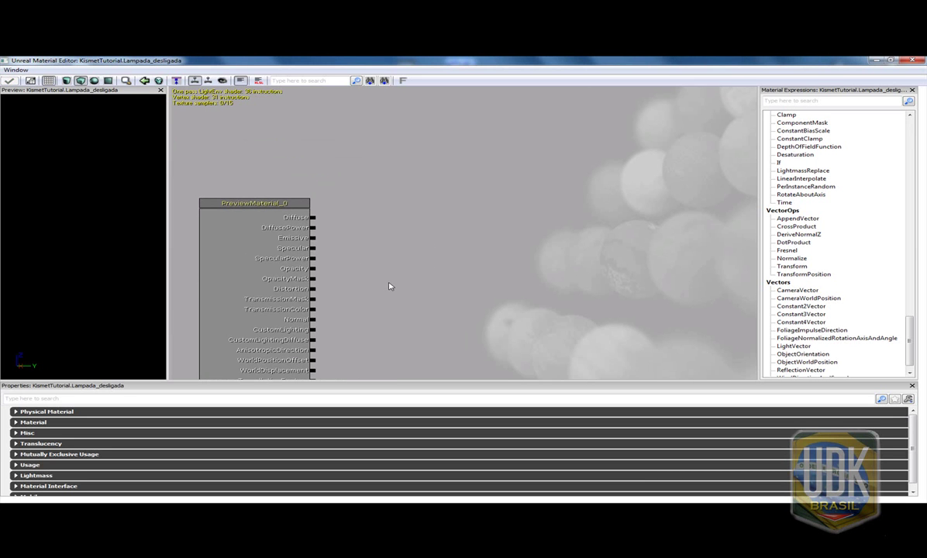
pyautogui.click(411, 238)
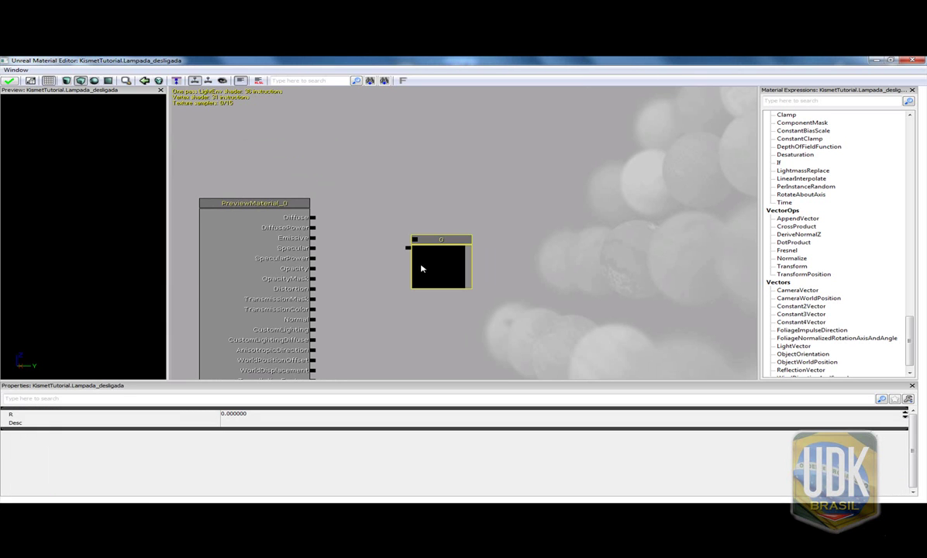
pyautogui.moveTo(409, 248); pyautogui.dragTo(314, 218)
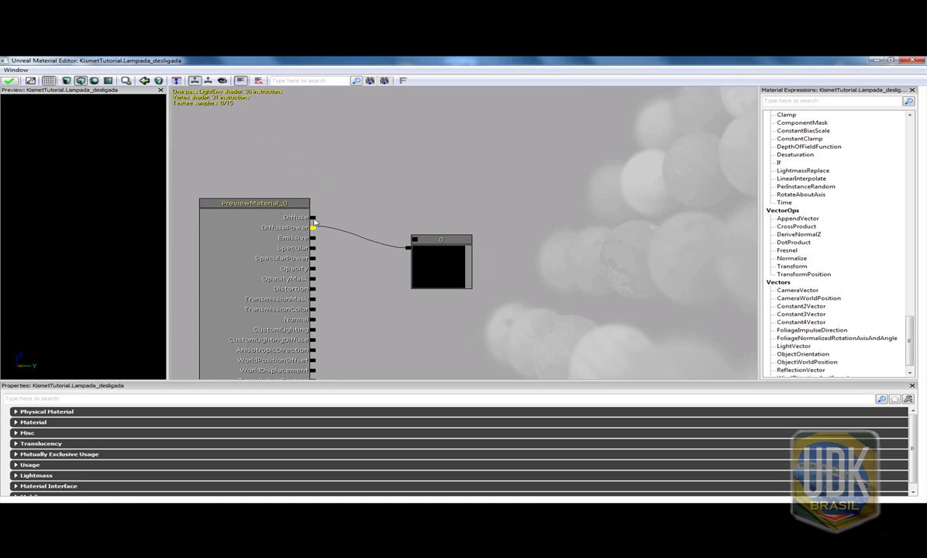
pyautogui.click(439, 250)
pyautogui.click(275, 414)
pyautogui.write('1')
pyautogui.press('Return')
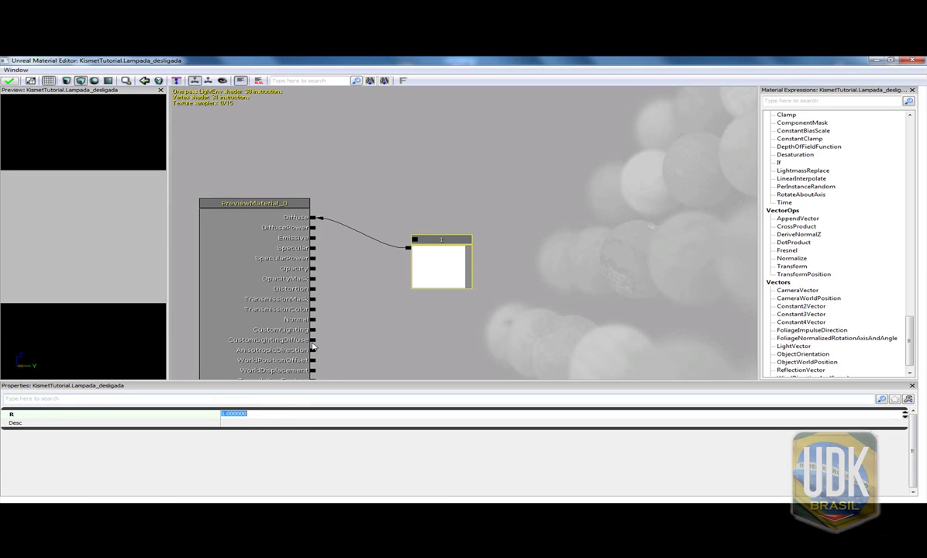
# - Try the Constant in Emissive at 50 and check the glow in the preview
pyautogui.moveTo(105, 288)
pyautogui.mouseDown()
pyautogui.moveTo(85, 226)
pyautogui.moveTo(105, 177)
pyautogui.mouseUp()
pyautogui.moveTo(121, 231); pyautogui.dragTo(81, 196)
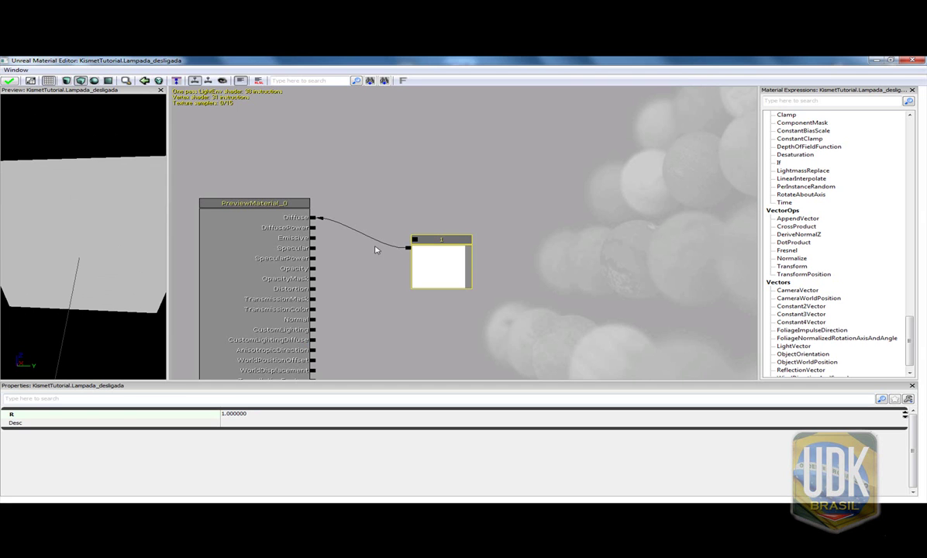
pyautogui.click(409, 250)
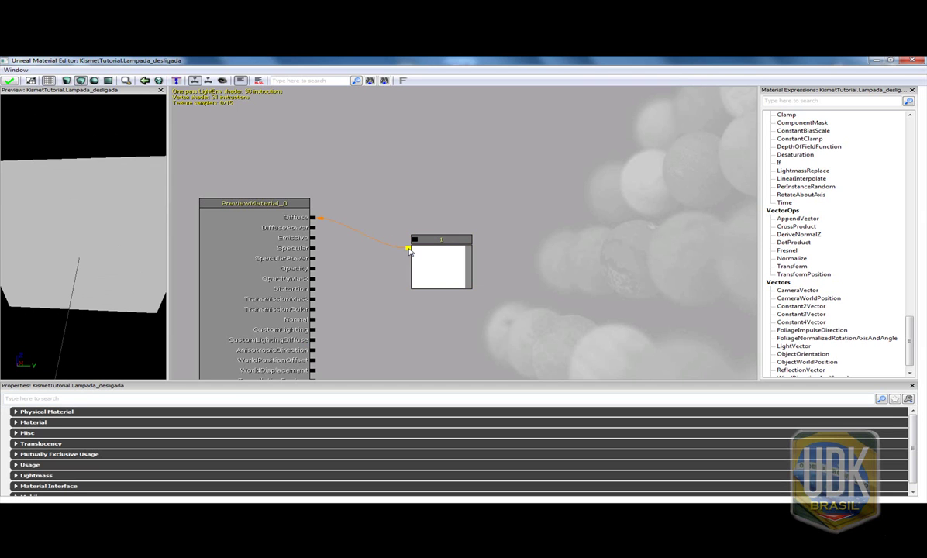
pyautogui.keyDown('alt'); pyautogui.click(409, 250); pyautogui.keyUp('alt')
pyautogui.moveTo(408, 248); pyautogui.dragTo(313, 240)
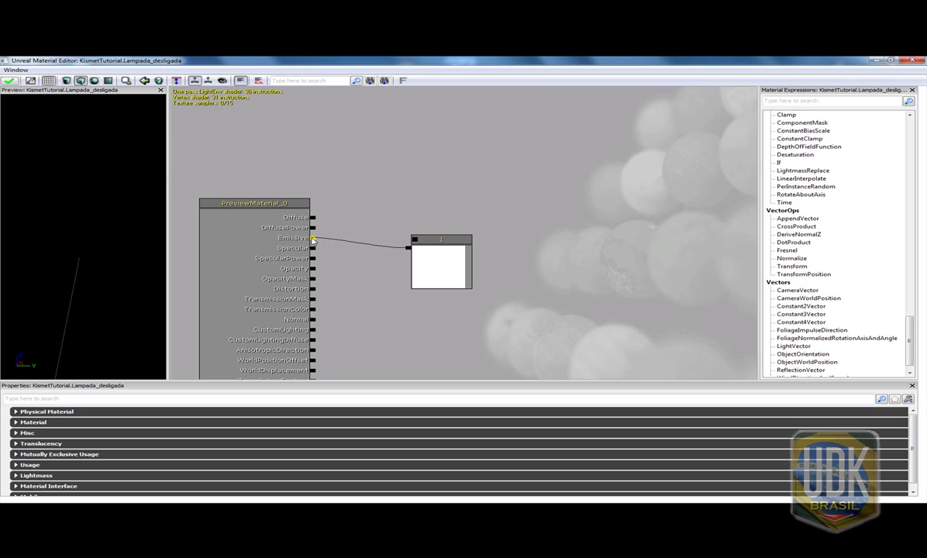
pyautogui.click(439, 264)
pyautogui.click(308, 418)
pyautogui.write('50')
pyautogui.press('Return')
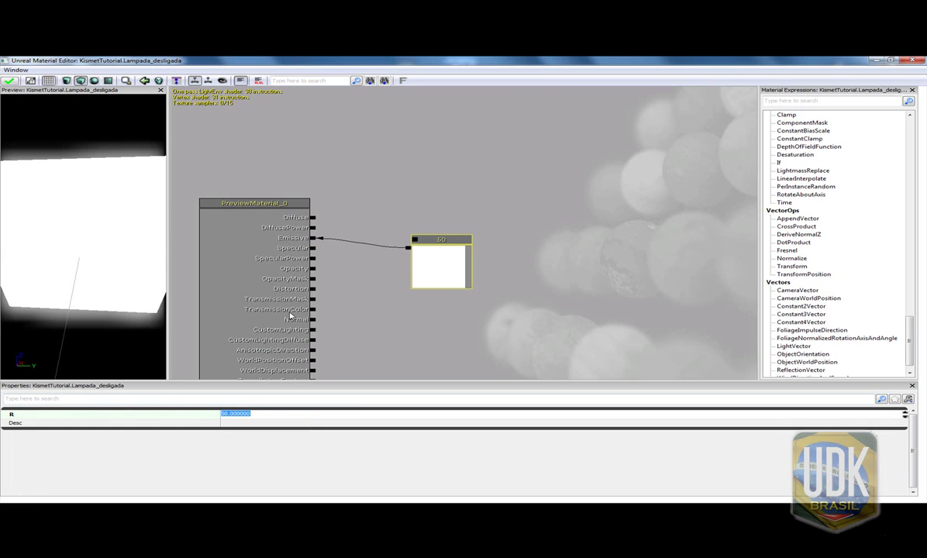
pyautogui.moveTo(93, 333); pyautogui.dragTo(156, 339)
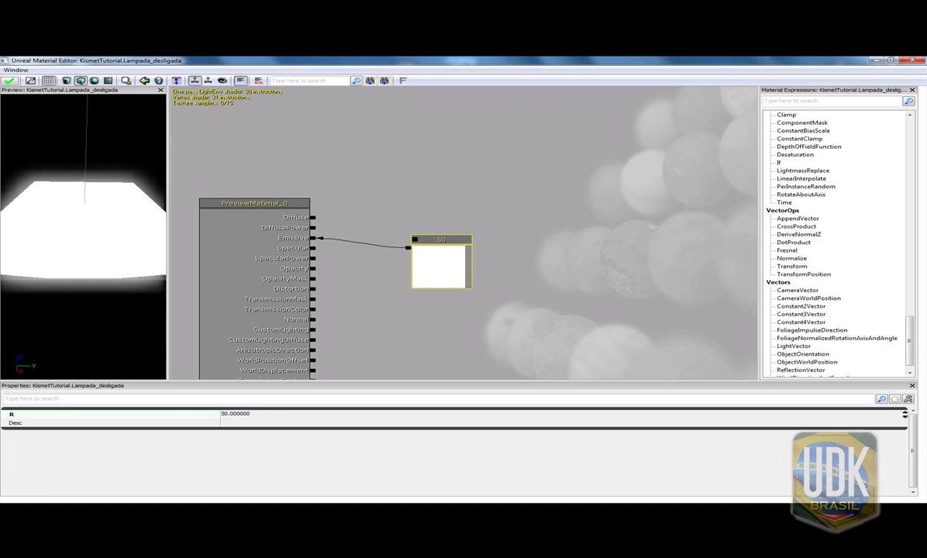
# - Set the Constant back to 1 and reconnect it to Diffuse
pyautogui.write('1')
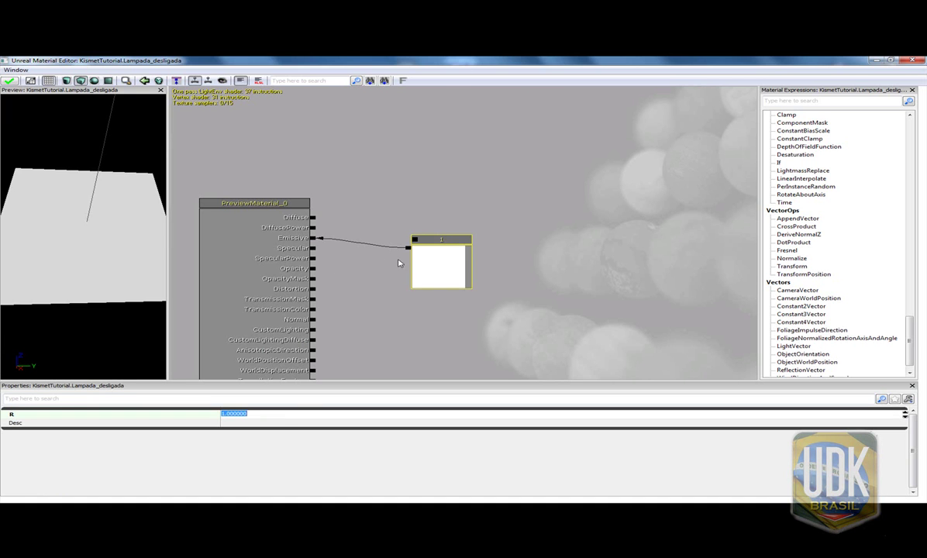
pyautogui.moveTo(407, 251); pyautogui.dragTo(325, 216)
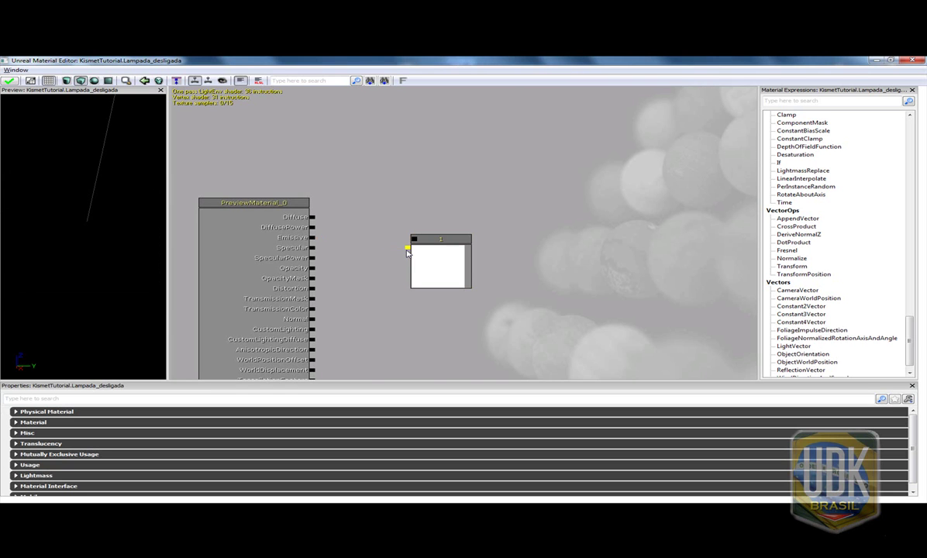
pyautogui.moveTo(324, 216)
pyautogui.mouseDown()
pyautogui.moveTo(316, 216)
pyautogui.moveTo(409, 250)
pyautogui.mouseUp()
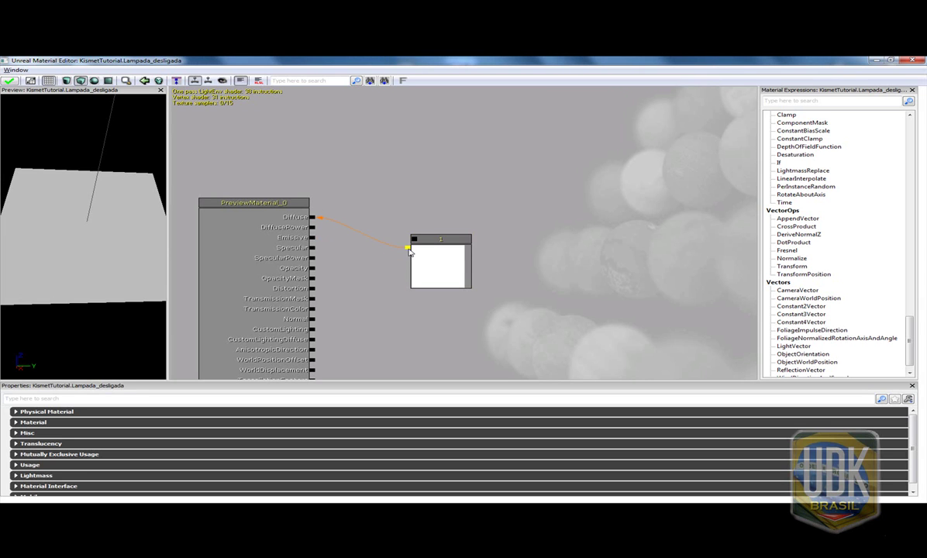
# - Compile the Lampada_desligada material and close the material editor and Content Browser
pyautogui.click(9, 81)
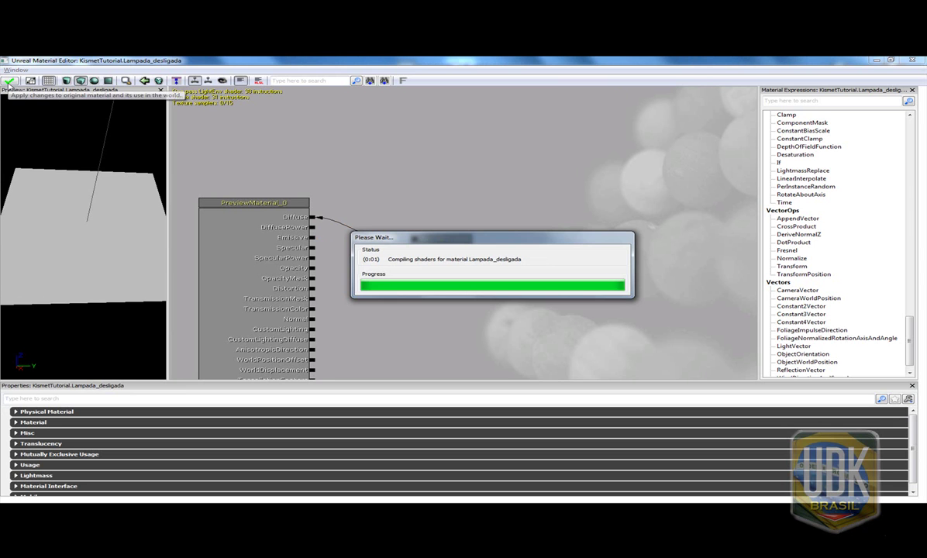
pyautogui.click(902, 63)
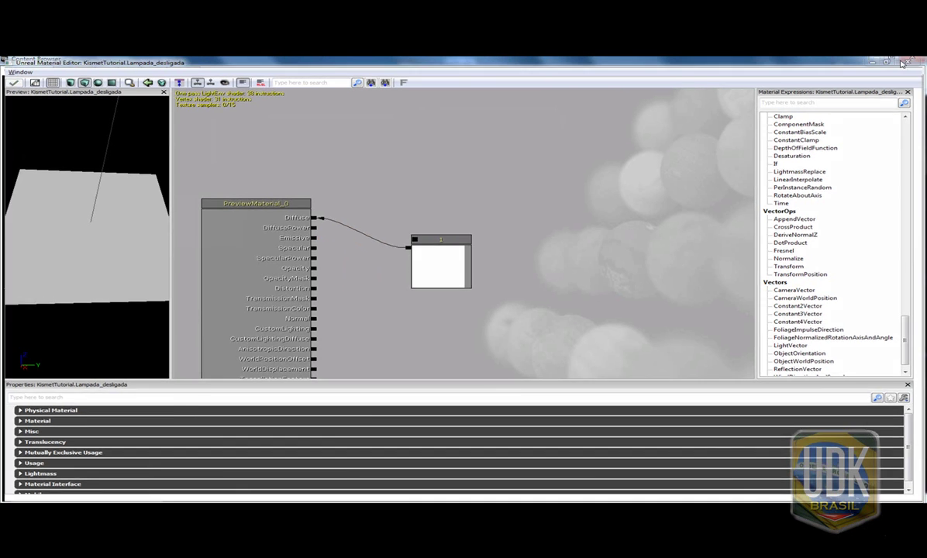
pyautogui.rightClick(207, 232)
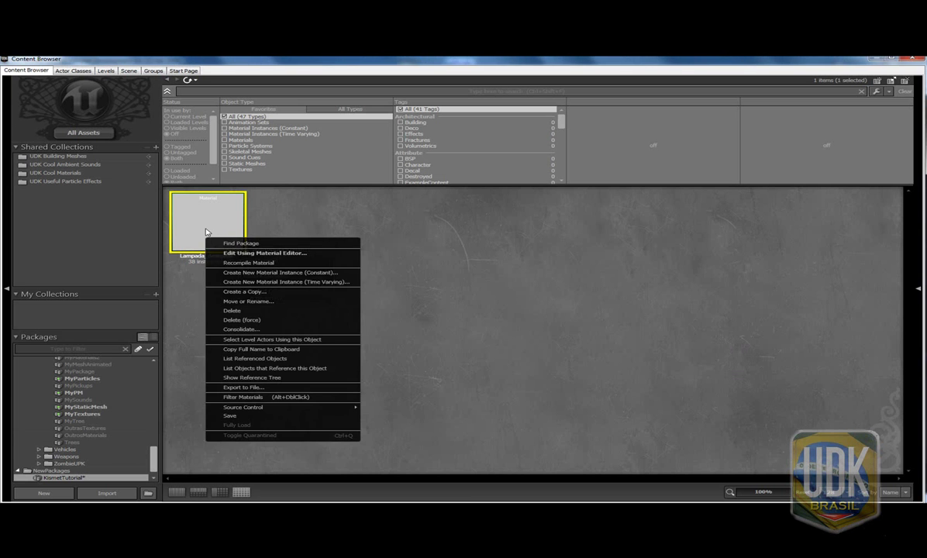
pyautogui.click(196, 217)
pyautogui.click(914, 60)
# - In Kismet, assign Lampada_desligada as Set Material's new material
pyautogui.click(249, 81)
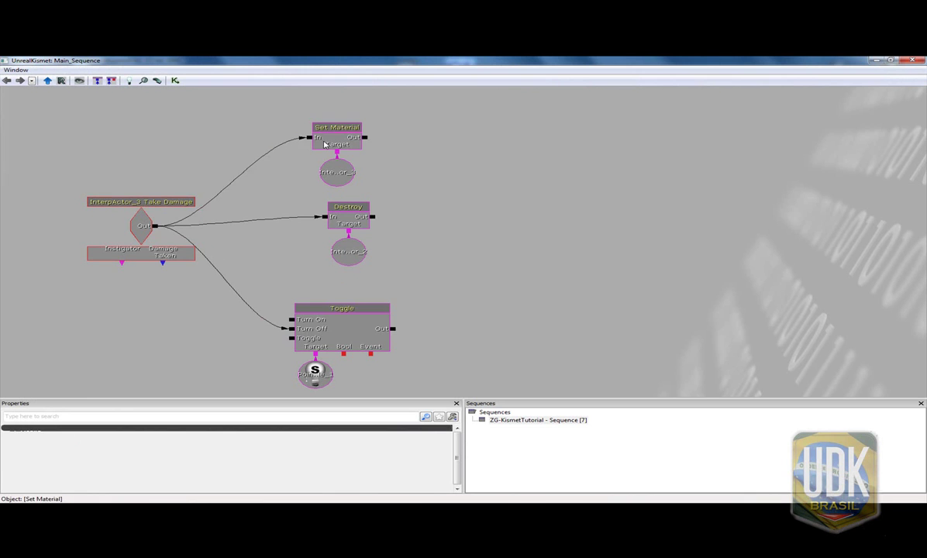
pyautogui.click(336, 132)
pyautogui.click(68, 431)
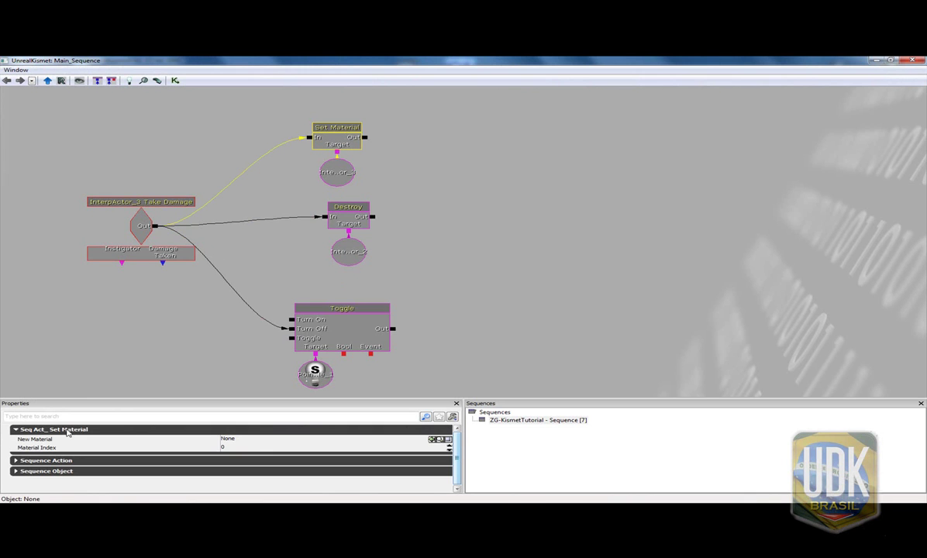
pyautogui.click(433, 440)
pyautogui.click(134, 224)
pyautogui.keyDown('ctrl'); pyautogui.moveTo(136, 225); pyautogui.dragTo(165, 232); pyautogui.keyUp('ctrl')
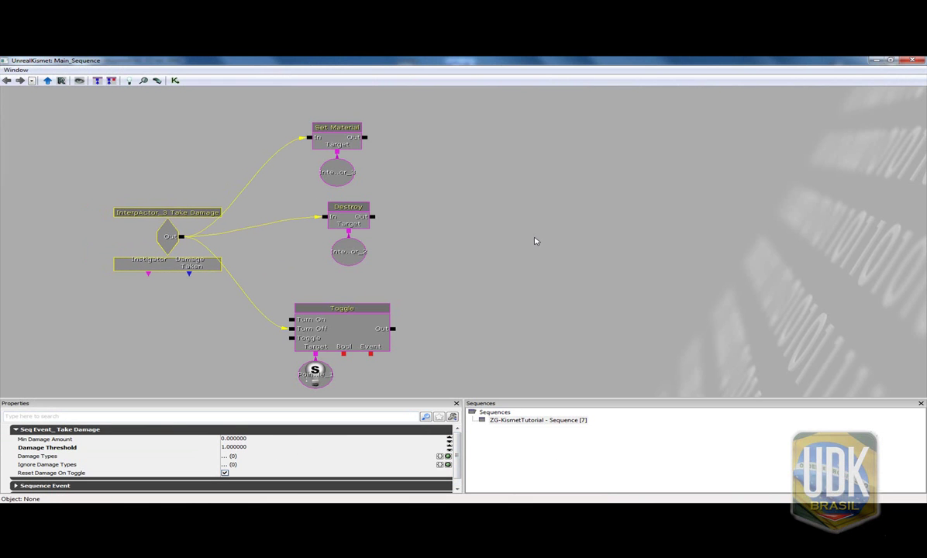
# - Shift Destroy and Set Material with their variables down-left, then close Kismet
pyautogui.click(535, 241)
pyautogui.click(356, 252)
pyautogui.keyDown('ctrl'); pyautogui.click(353, 221); pyautogui.keyUp('ctrl')
pyautogui.keyDown('ctrl'); pyautogui.moveTo(352, 221); pyautogui.dragTo(342, 237); pyautogui.keyUp('ctrl')
pyautogui.click(348, 145)
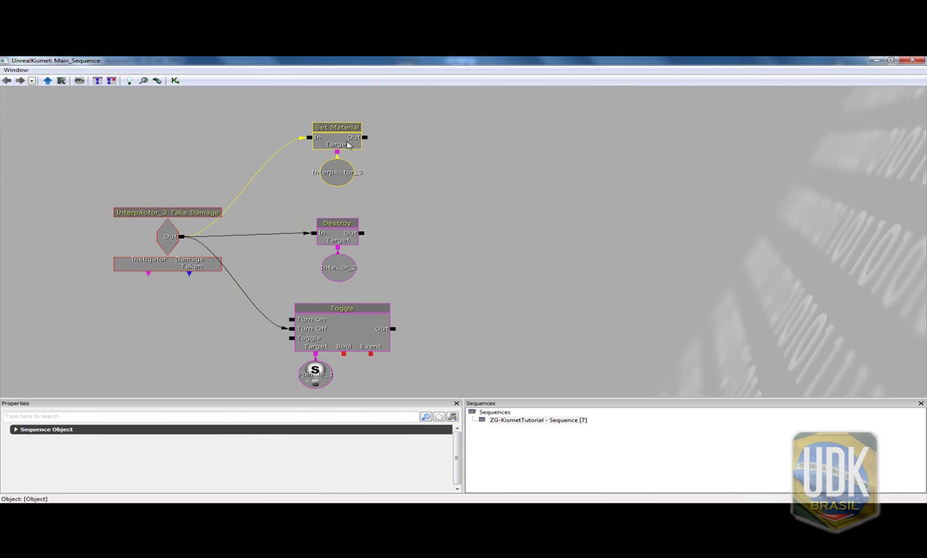
pyautogui.keyDown('ctrl'); pyautogui.moveTo(348, 145); pyautogui.dragTo(339, 169); pyautogui.keyUp('ctrl')
pyautogui.click(809, 174)
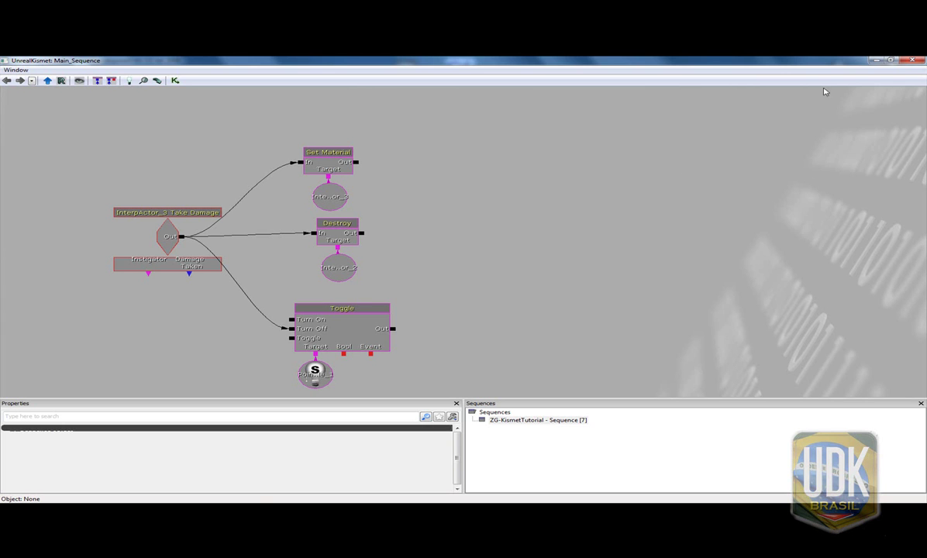
pyautogui.click(916, 60)
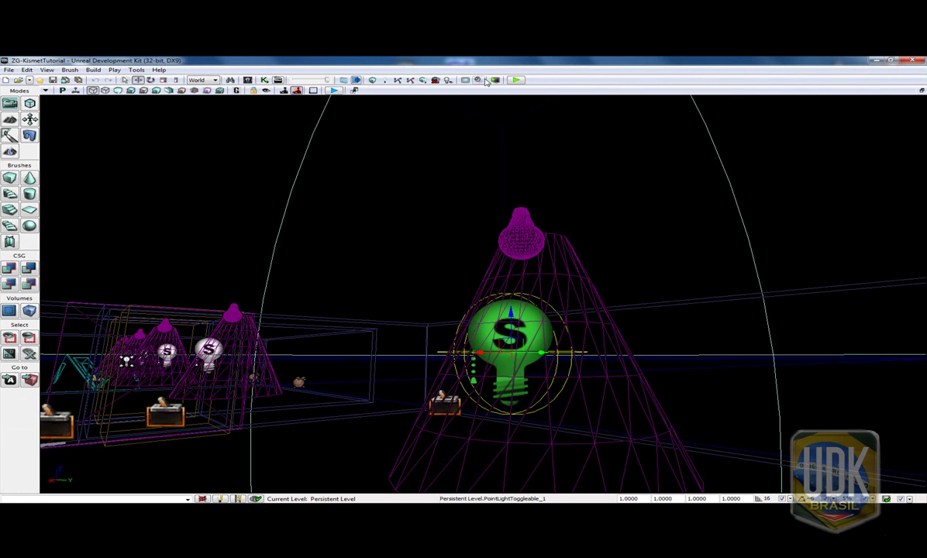
pyautogui.click(517, 81)
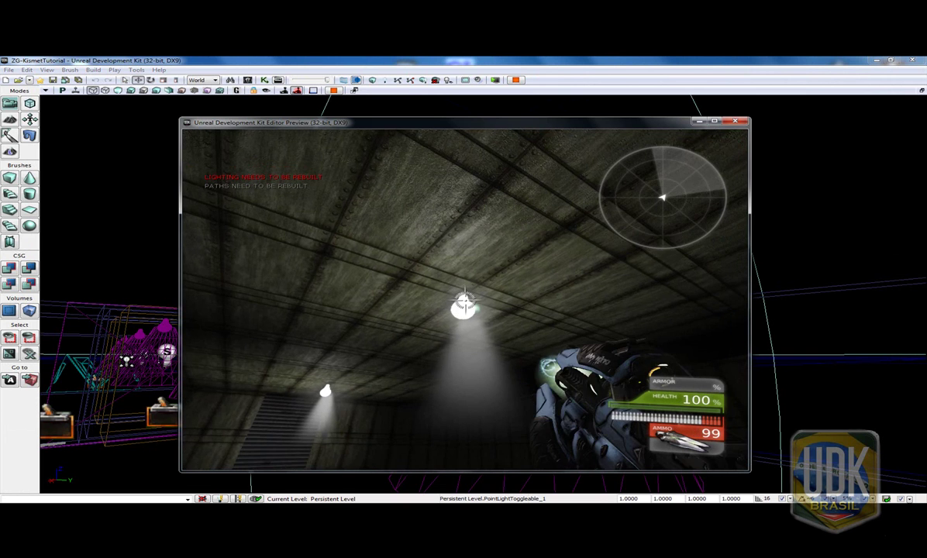
pyautogui.click(465, 303)
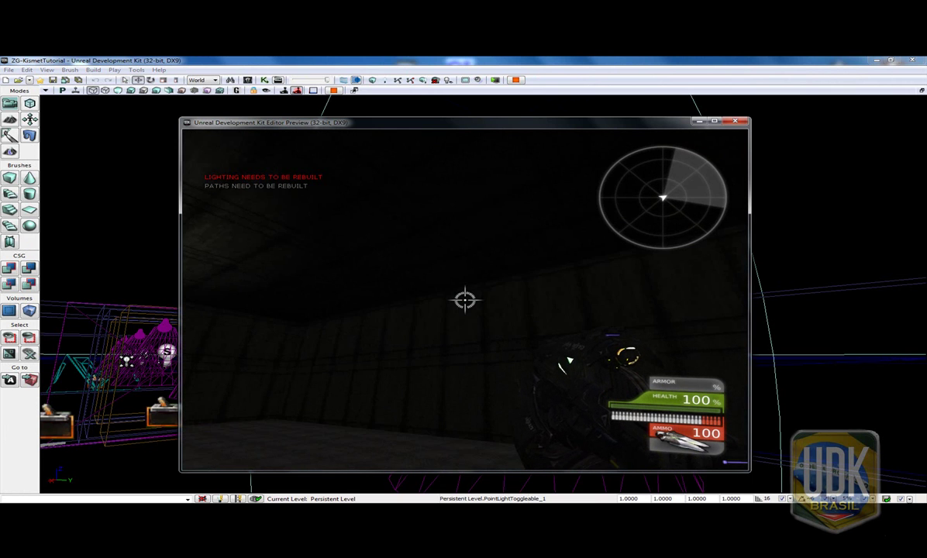
pyautogui.click(465, 300)
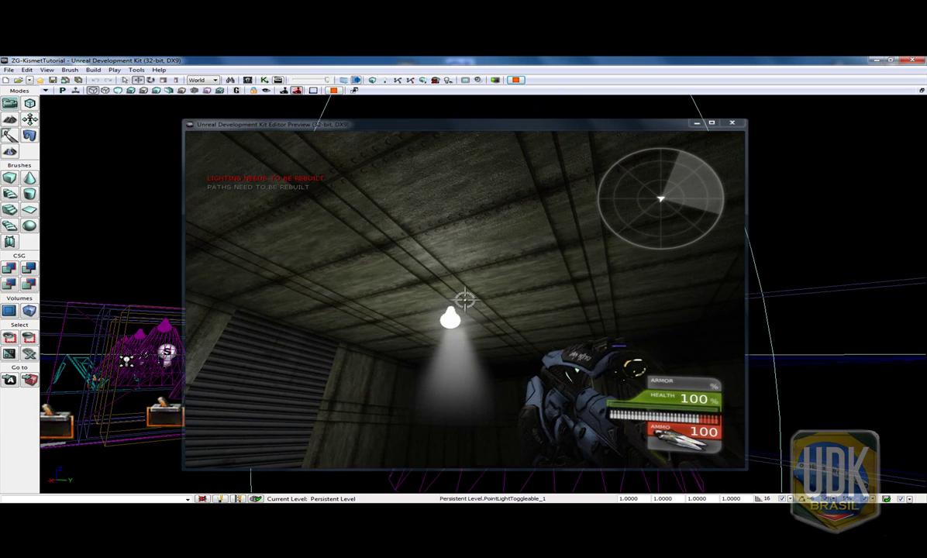
pyautogui.press('Escape')
pyautogui.moveTo(309, 208); pyautogui.dragTo(365, 248, button='right')
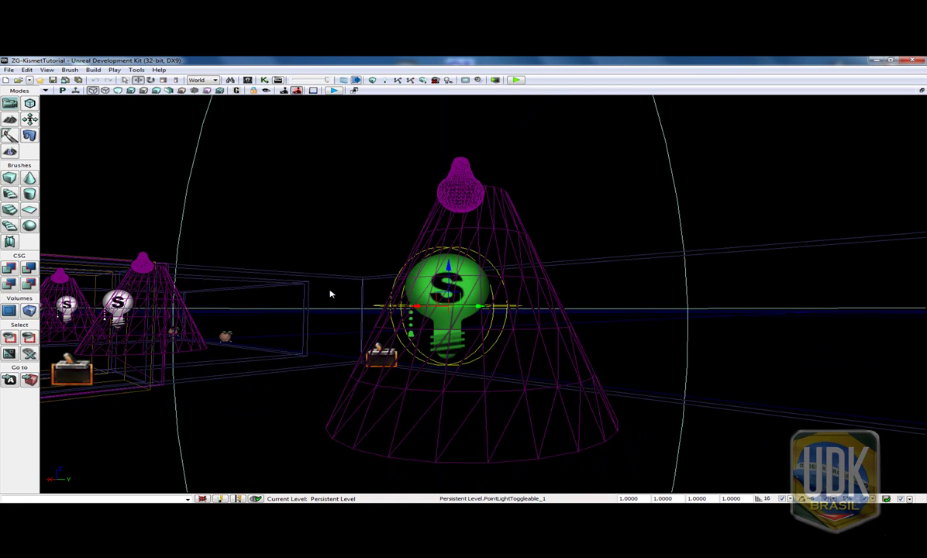
# - Select Set Material, Destroy and Toggle in Kismet and paste a first copy
pyautogui.moveTo(333, 389); pyautogui.dragTo(339, 352)
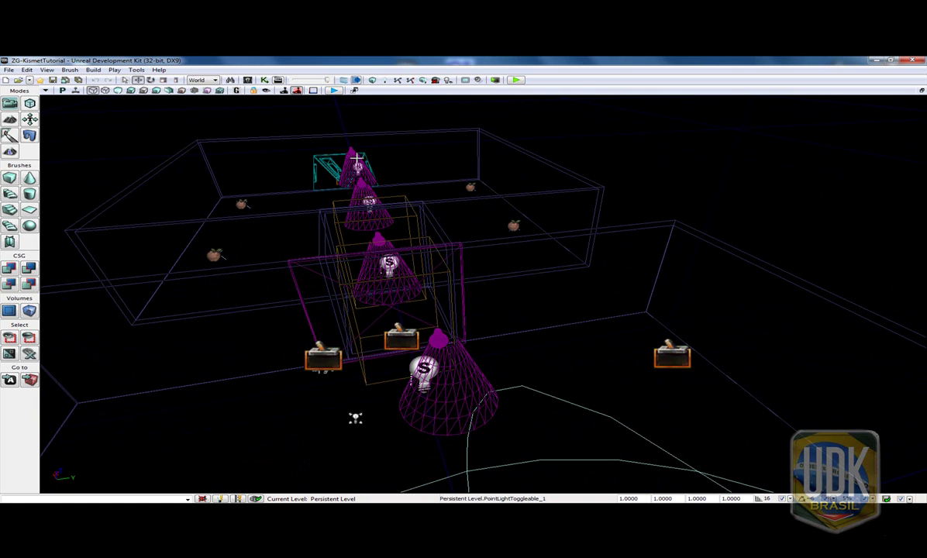
pyautogui.click(265, 81)
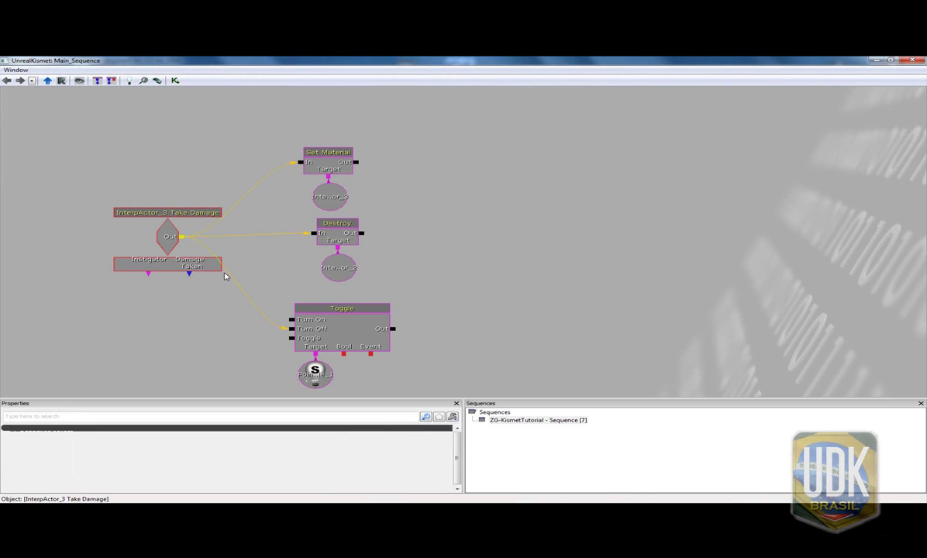
pyautogui.keyDown('ctrl'); pyautogui.click(341, 227); pyautogui.keyUp('ctrl')
pyautogui.keyDown('ctrl'); pyautogui.click(364, 314); pyautogui.keyUp('ctrl')
pyautogui.moveTo(352, 337)
pyautogui.mouseDown()
pyautogui.moveTo(454, 276)
pyautogui.moveTo(275, 396)
pyautogui.moveTo(278, 307)
pyautogui.mouseUp()
pyautogui.hotkey('ctrl', 'v')
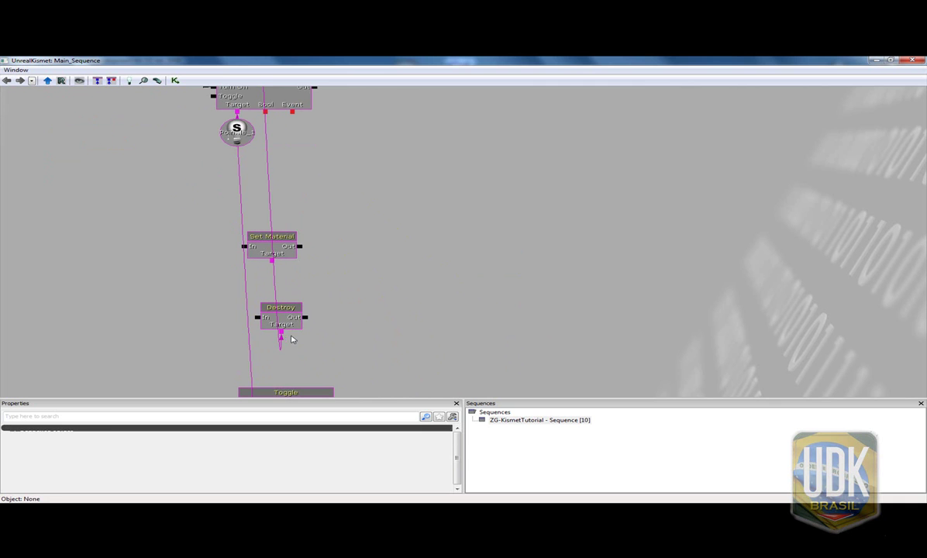
# - Copy the pasted Set Material, Destroy and Toggle set and paste another
pyautogui.click(279, 329)
pyautogui.click(307, 351)
pyautogui.moveTo(277, 392); pyautogui.dragTo(274, 317)
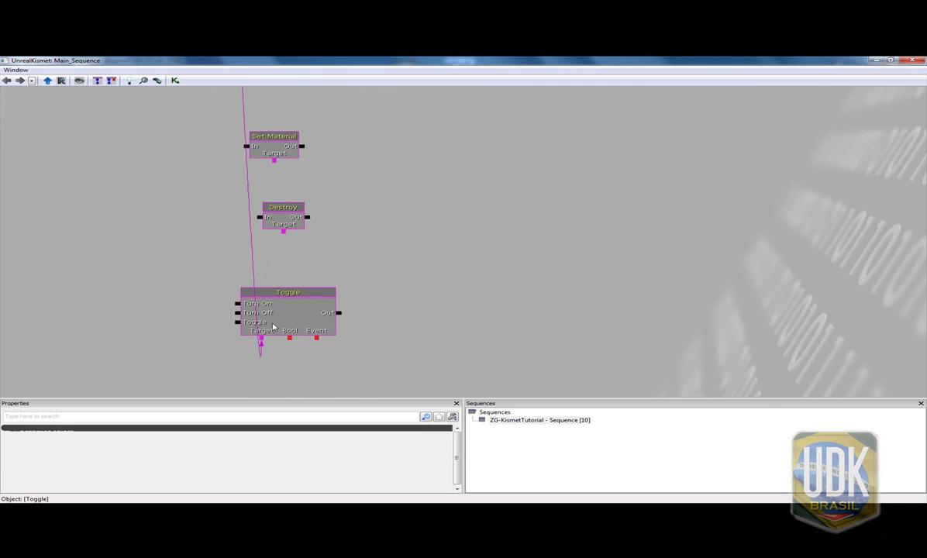
pyautogui.click(275, 320)
pyautogui.keyDown('ctrl'); pyautogui.click(271, 215); pyautogui.keyUp('ctrl')
pyautogui.keyDown('ctrl'); pyautogui.click(272, 155); pyautogui.keyUp('ctrl')
pyautogui.hotkey('ctrl', 'c')
pyautogui.hotkey('ctrl', 'v')
# - Paste a third and fourth set, lining each up in the column below
pyautogui.scroll(-1, 441, 265)
pyautogui.scroll(-1, 441, 265)
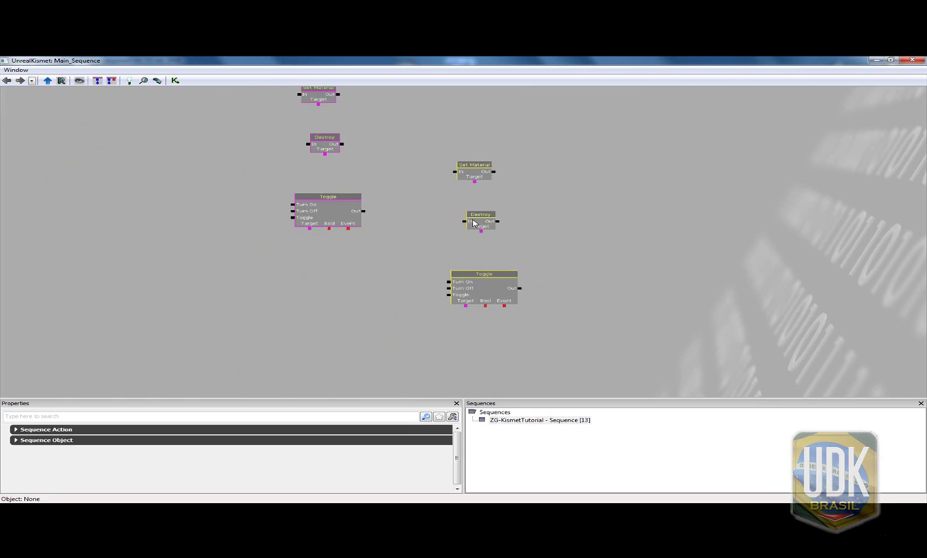
pyautogui.scroll(-1, 480, 199)
pyautogui.moveTo(480, 199); pyautogui.dragTo(420, 266)
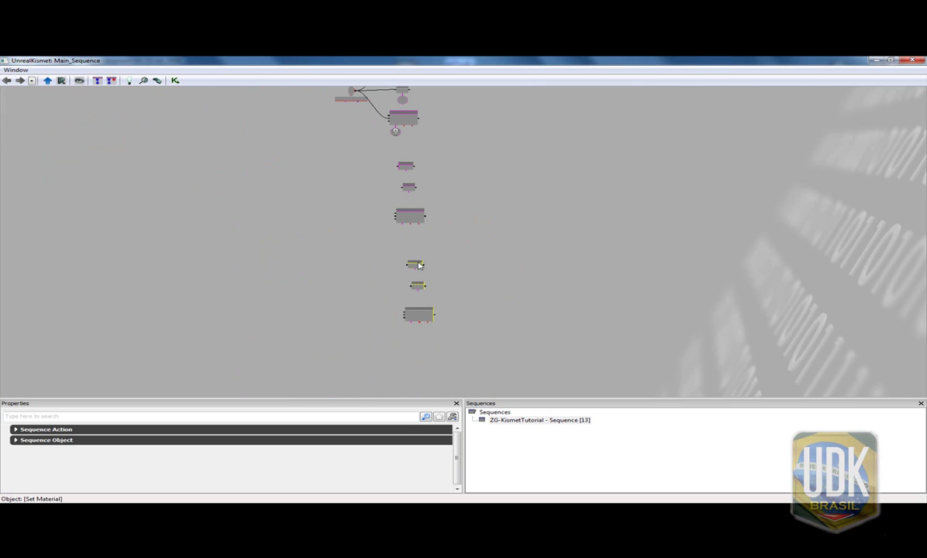
pyautogui.hotkey('ctrl', 'v')
pyautogui.moveTo(474, 245); pyautogui.dragTo(419, 348)
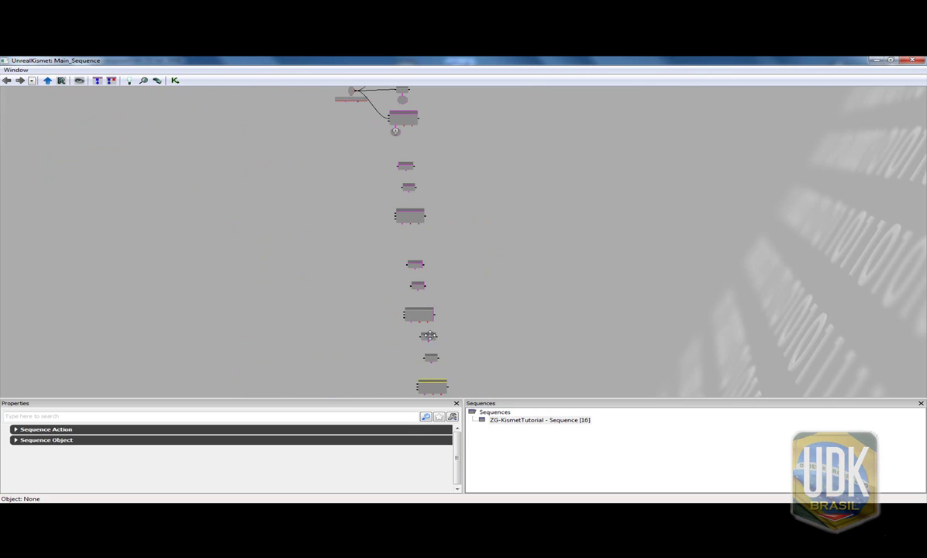
pyautogui.moveTo(544, 374)
pyautogui.mouseDown()
pyautogui.moveTo(504, 302)
pyautogui.moveTo(487, 330)
pyautogui.moveTo(391, 387)
pyautogui.mouseUp()
pyautogui.hotkey('ctrl', 'v')
pyautogui.moveTo(482, 273); pyautogui.dragTo(481, 318)
# - Box-select all of the first bulb's linked nodes
pyautogui.scroll(2, 485, 322)
pyautogui.scroll(2, 492, 332)
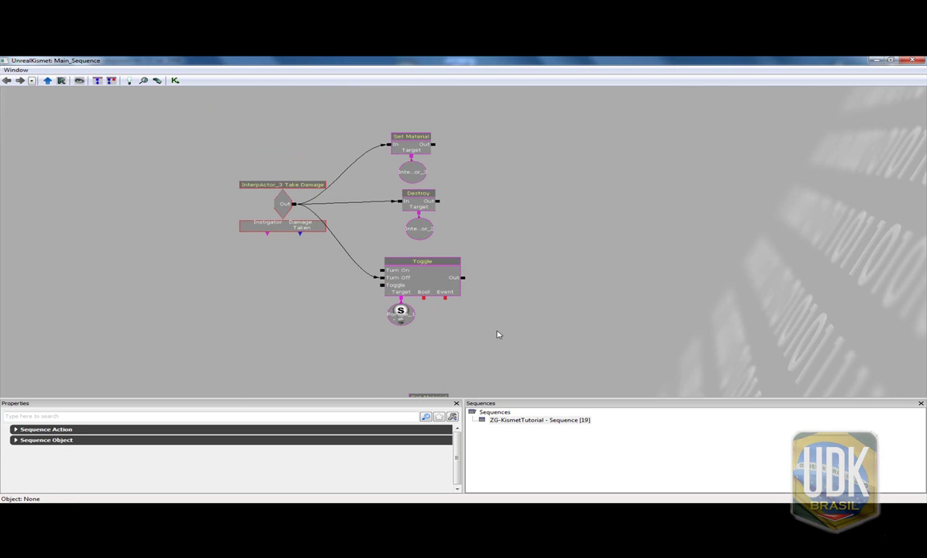
pyautogui.keyDown('ctrl'); pyautogui.keyDown('alt'); pyautogui.moveTo(544, 329); pyautogui.dragTo(35, 132); pyautogui.keyUp('alt'); pyautogui.keyUp('ctrl')
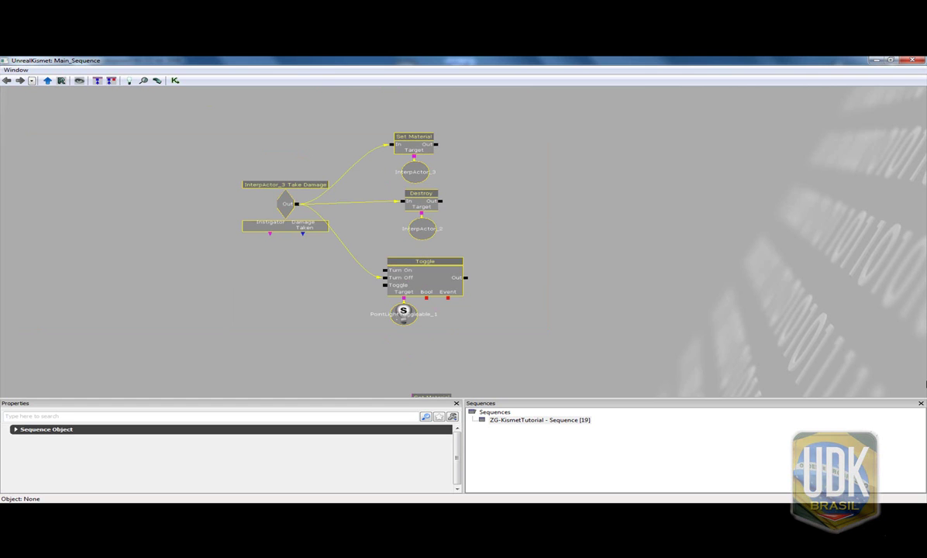
# - Wrap the first bulb's whole node group in a comment box labelled 'Lampada 1'
pyautogui.click(693, 305)
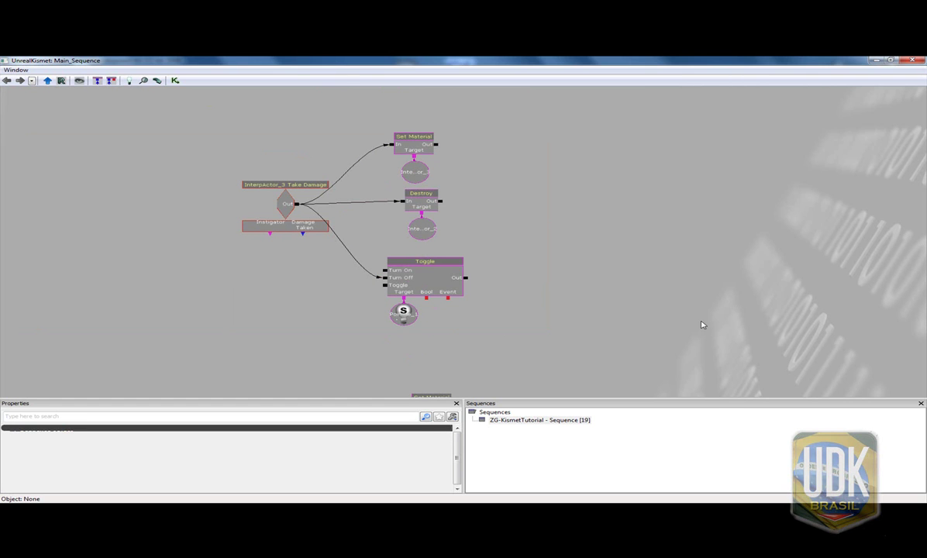
pyautogui.keyDown('ctrl'); pyautogui.keyDown('alt'); pyautogui.moveTo(768, 363); pyautogui.dragTo(47, 112); pyautogui.keyUp('alt'); pyautogui.keyUp('ctrl')
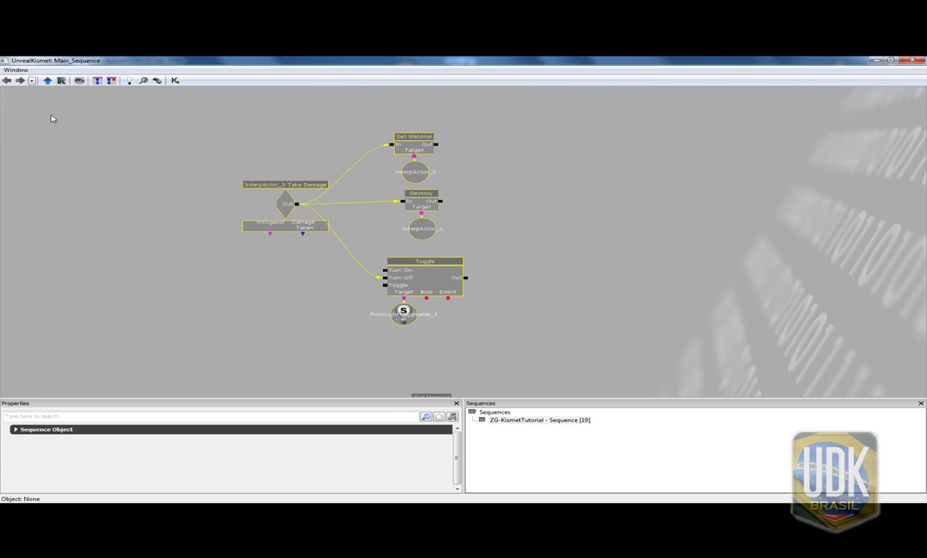
pyautogui.press('c')
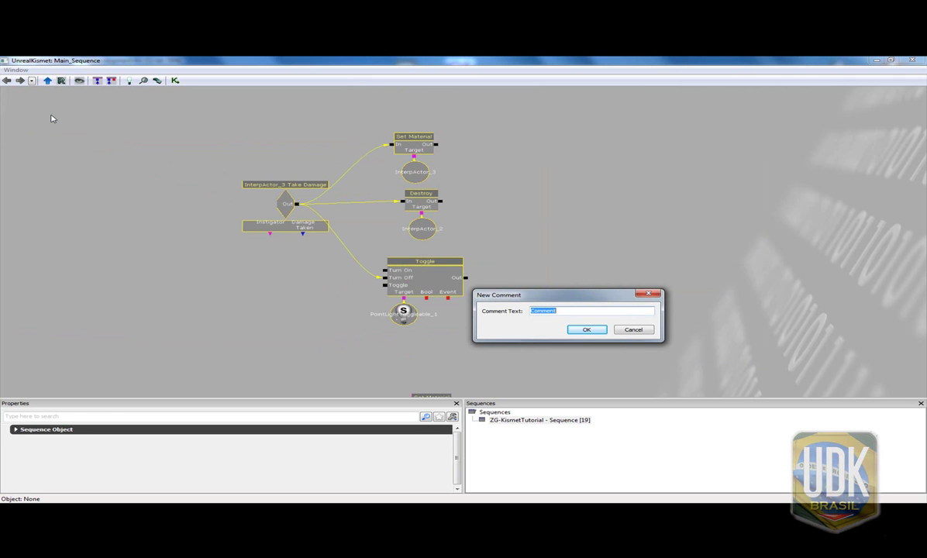
pyautogui.write('Lampada')
pyautogui.press('Return')
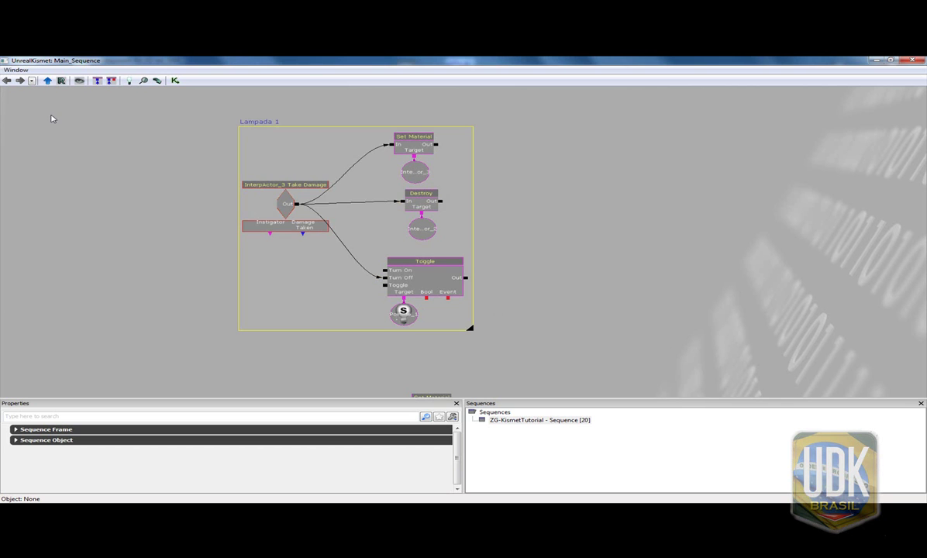
pyautogui.moveTo(549, 335); pyautogui.dragTo(534, 193)
pyautogui.scroll(-2, 506, 231)
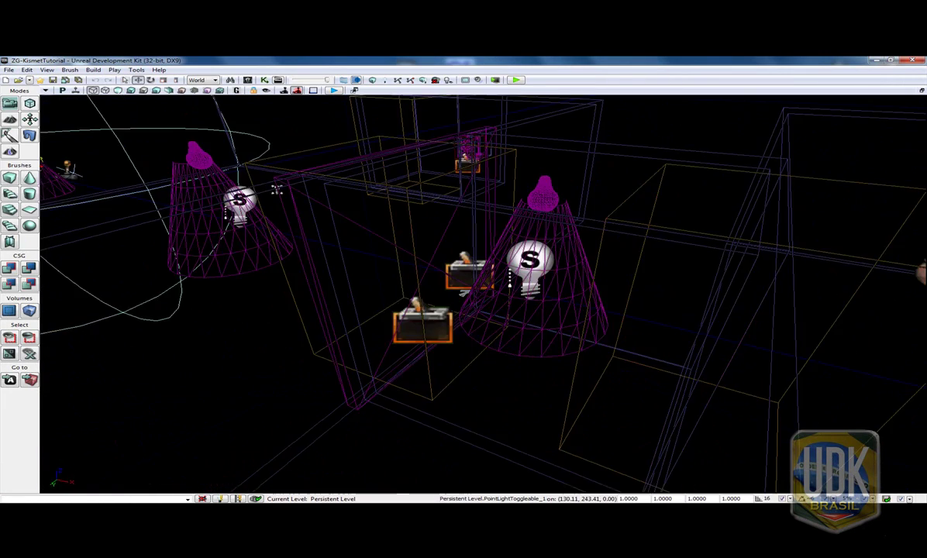
# - Select the second bulb, InterpActor_6, and make it the Set Material node's target in Kismet
pyautogui.moveTo(494, 286); pyautogui.dragTo(494, 286)
pyautogui.click(503, 244)
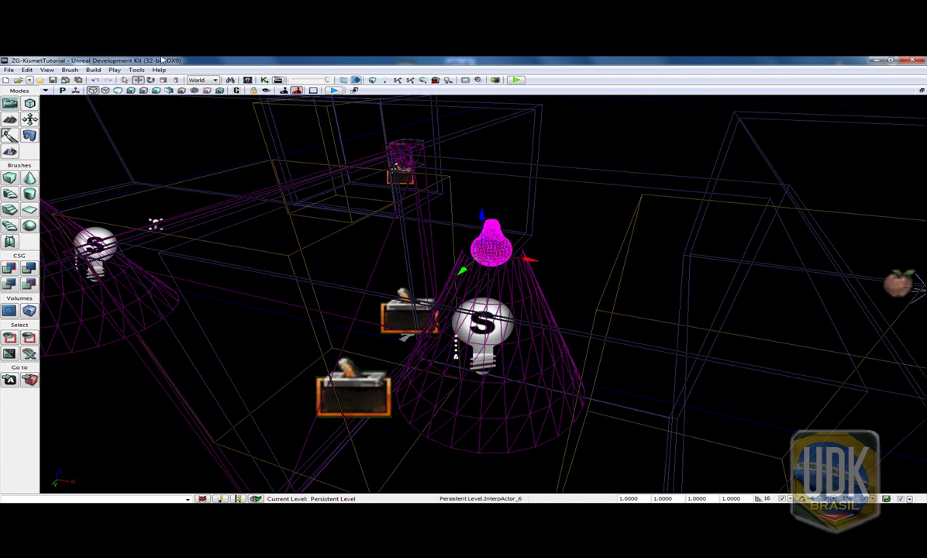
pyautogui.click(265, 81)
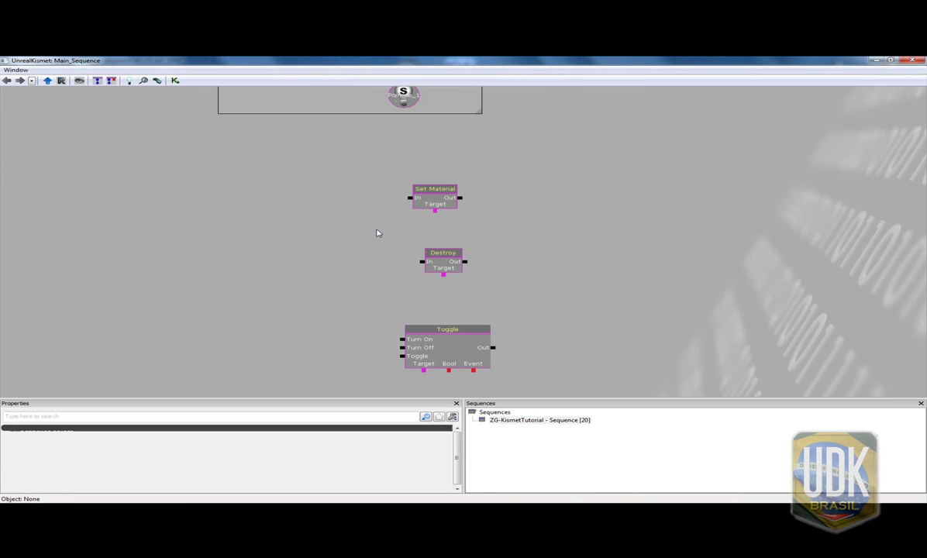
pyautogui.rightClick(413, 199)
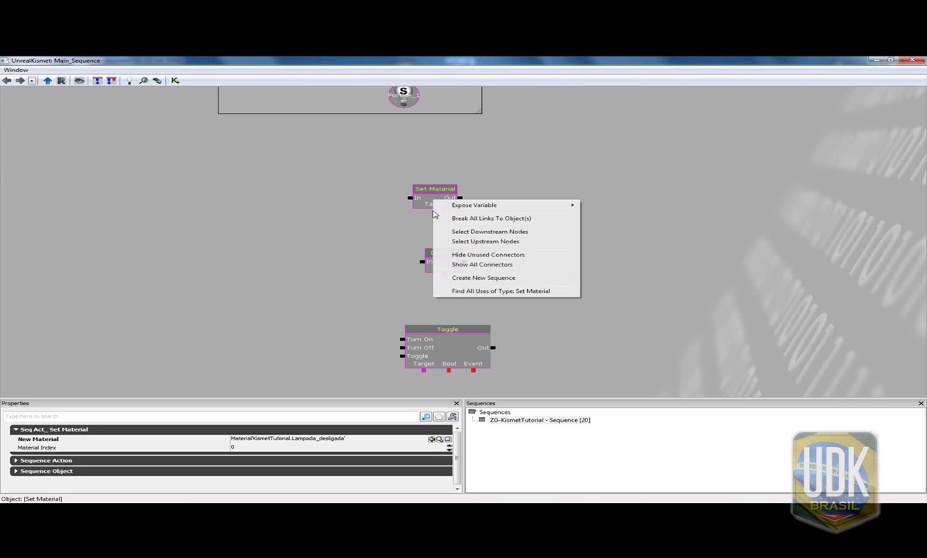
pyautogui.click(436, 211)
pyautogui.rightClick(436, 209)
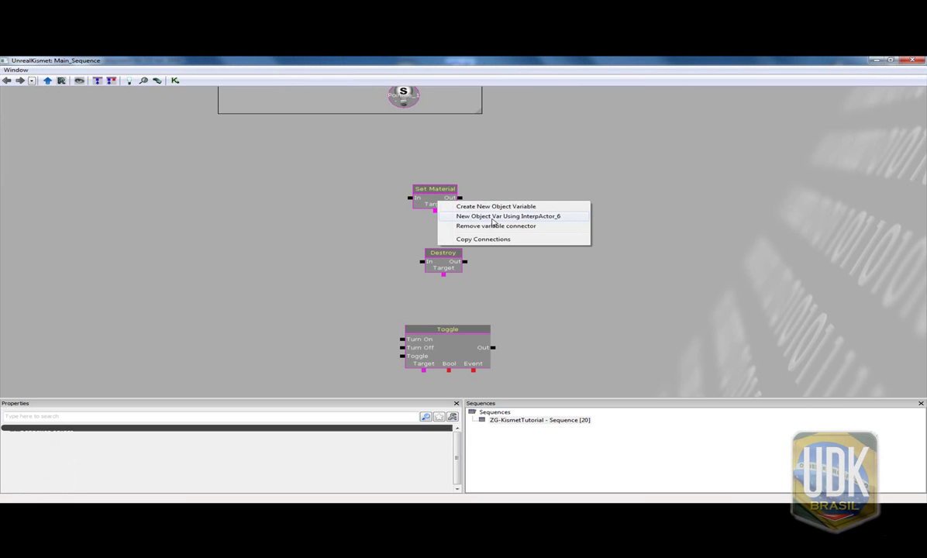
pyautogui.click(492, 217)
# - Add an InterpActor_6 Take Damage event with threshold 1, wired to Set Material, Destroy and Toggle
pyautogui.rightClick(236, 211)
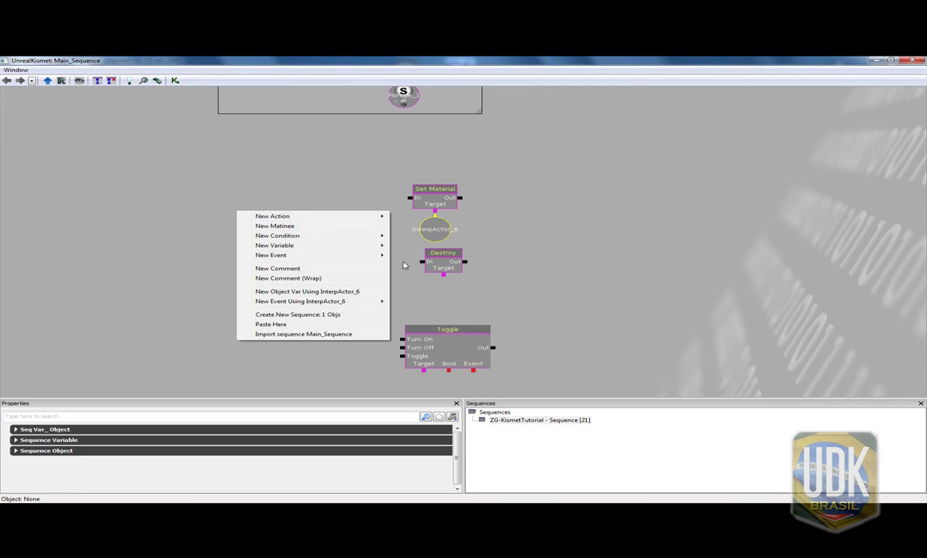
pyautogui.moveTo(345, 301)
pyautogui.click(434, 324)
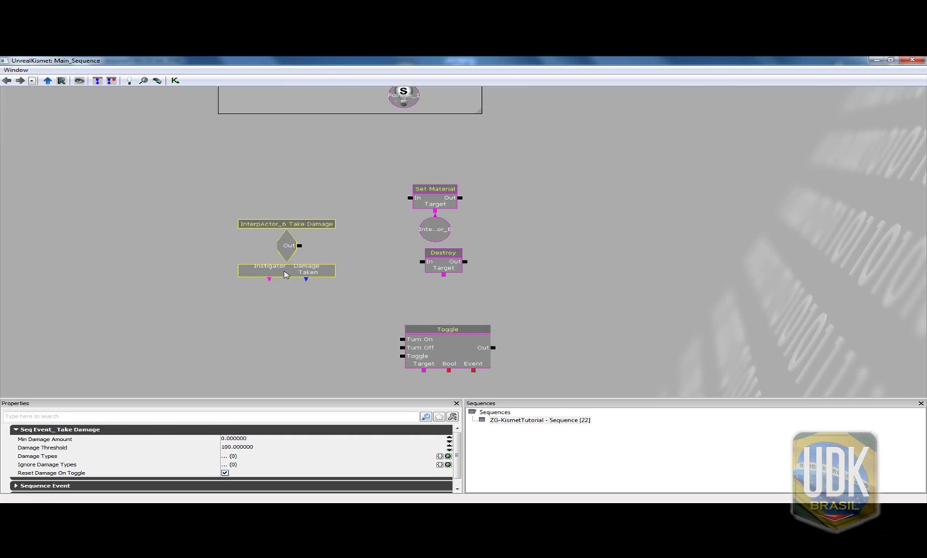
pyautogui.click(247, 448)
pyautogui.write('1')
pyautogui.press('Return')
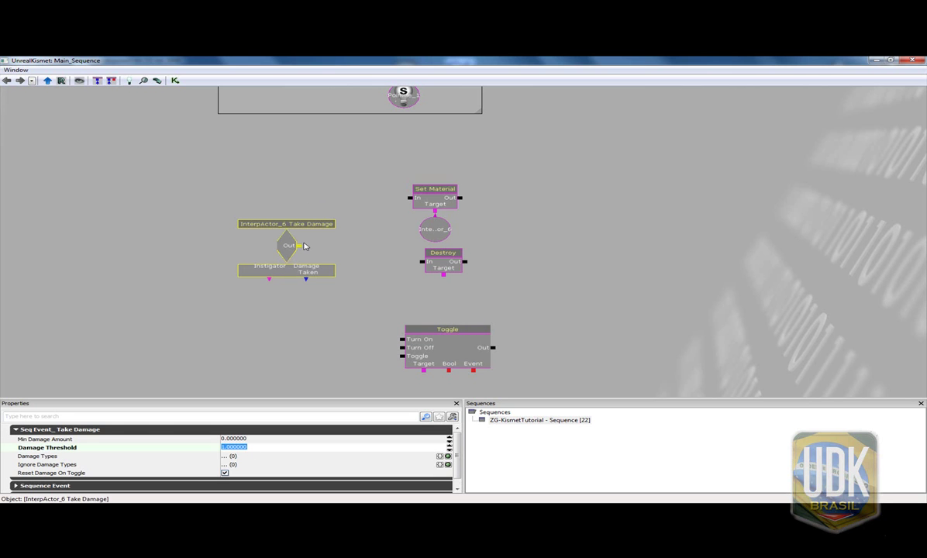
pyautogui.moveTo(299, 245); pyautogui.dragTo(407, 200)
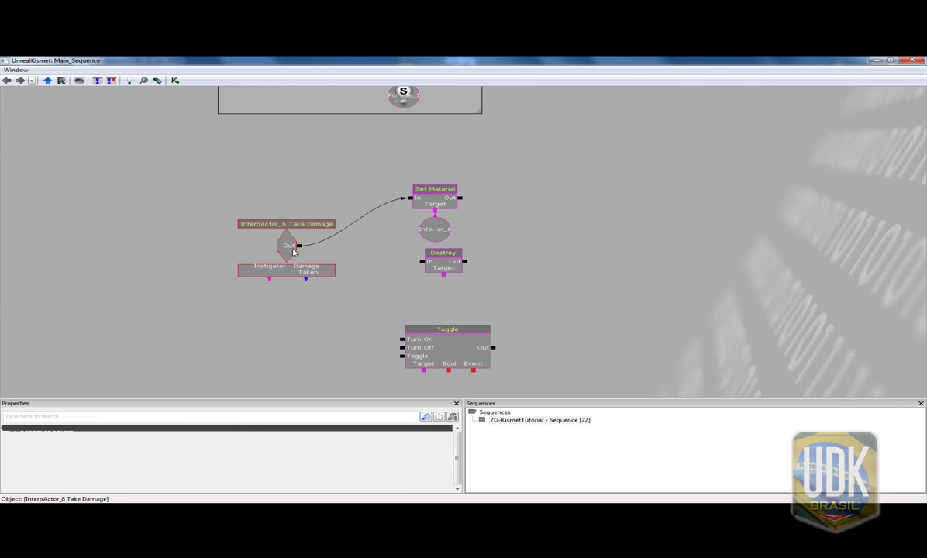
pyautogui.moveTo(299, 245); pyautogui.dragTo(423, 262)
pyautogui.moveTo(300, 245); pyautogui.dragTo(402, 348)
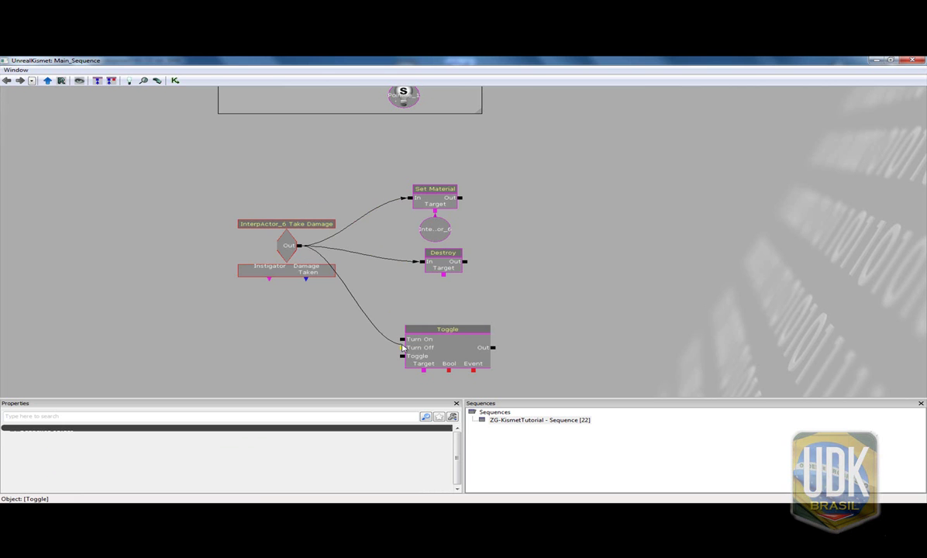
pyautogui.click(877, 60)
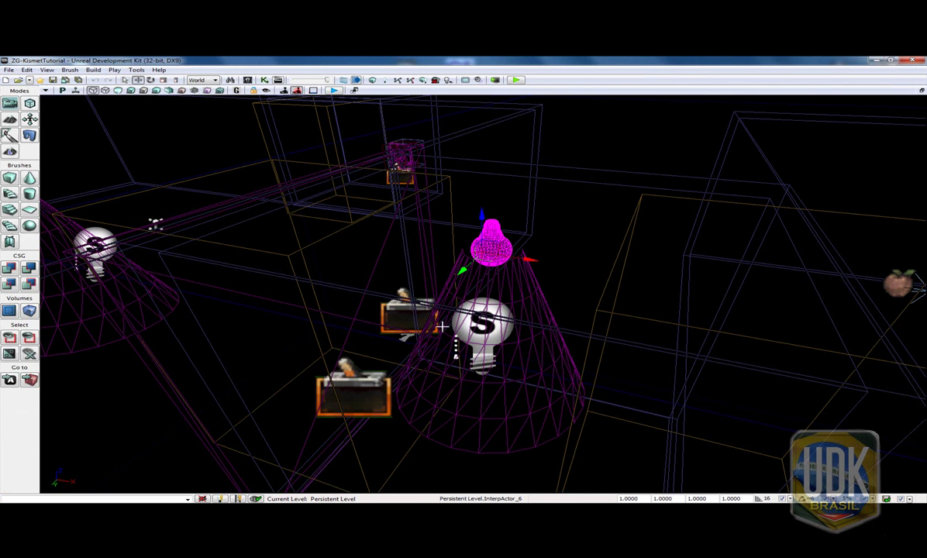
# - Add variables for PointLightToggleable_3 and InterpActor_7 as the Toggle and Destroy targets
pyautogui.click(496, 334)
pyautogui.keyDown('ctrl'); pyautogui.click(535, 299); pyautogui.keyUp('ctrl')
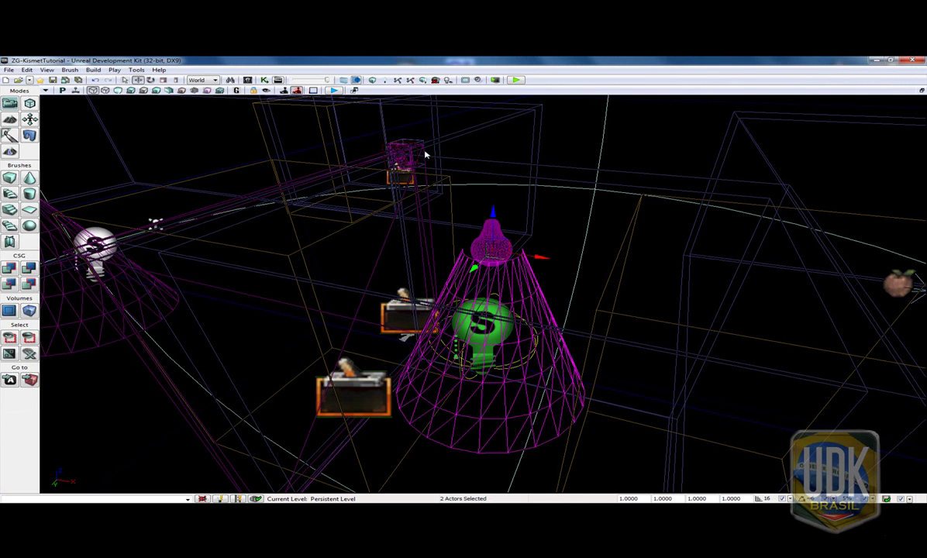
pyautogui.click(264, 80)
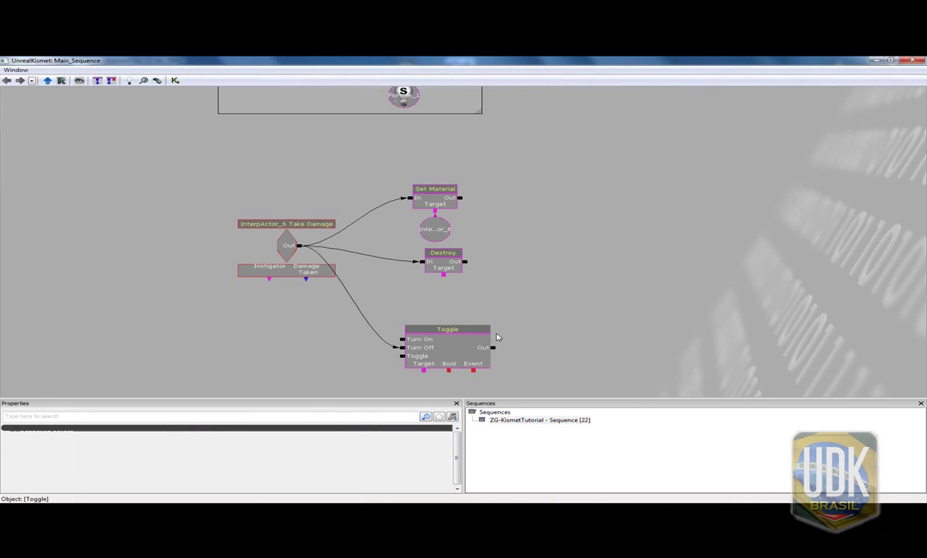
pyautogui.moveTo(513, 275); pyautogui.dragTo(499, 253)
pyautogui.rightClick(502, 239)
pyautogui.click(586, 318)
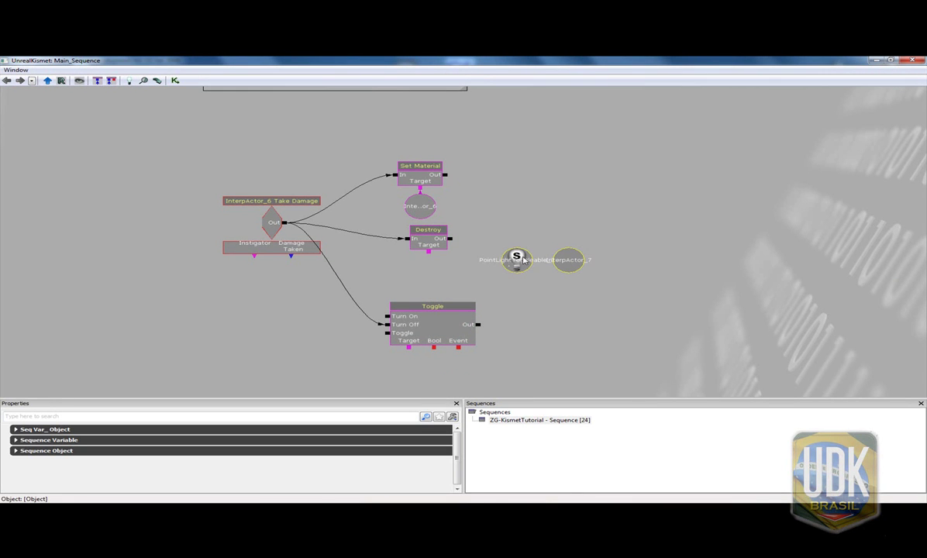
pyautogui.moveTo(397, 384); pyautogui.dragTo(397, 289)
pyautogui.moveTo(524, 292)
pyautogui.keyDown('ctrl'); pyautogui.mouseDown()
pyautogui.moveTo(412, 261)
pyautogui.moveTo(432, 292)
pyautogui.mouseUp(); pyautogui.keyUp('ctrl')
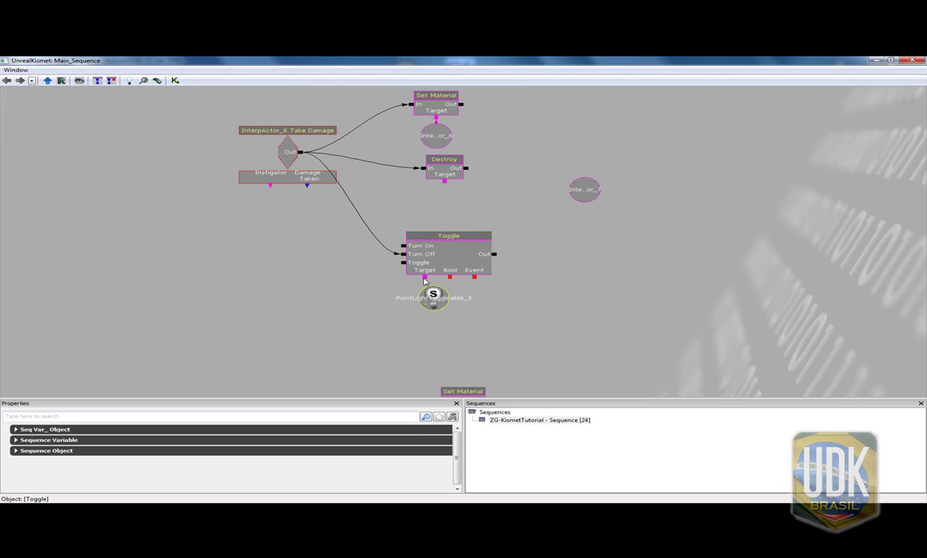
pyautogui.click(581, 194)
pyautogui.keyDown('ctrl'); pyautogui.moveTo(582, 194); pyautogui.dragTo(445, 205); pyautogui.keyUp('ctrl')
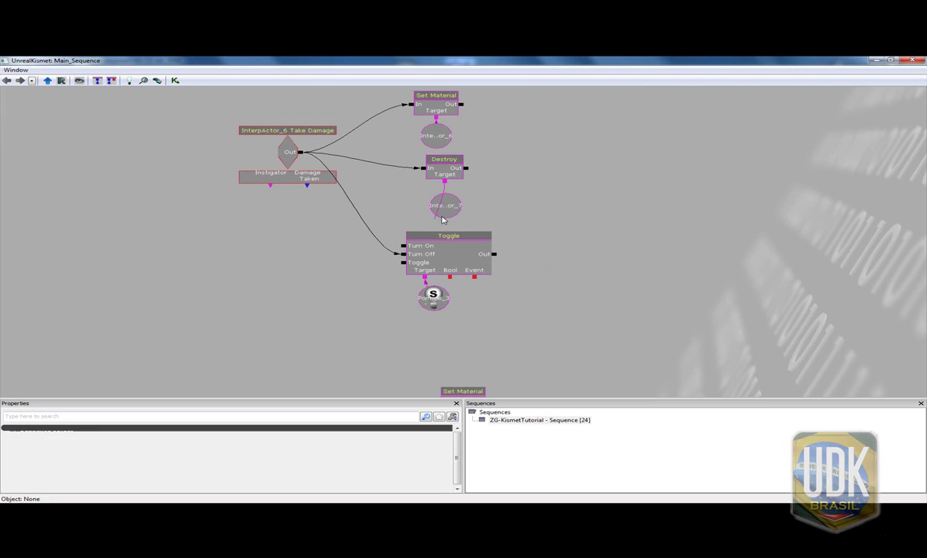
pyautogui.moveTo(574, 322)
pyautogui.mouseDown()
pyautogui.moveTo(540, 267)
pyautogui.moveTo(552, 302)
pyautogui.mouseUp()
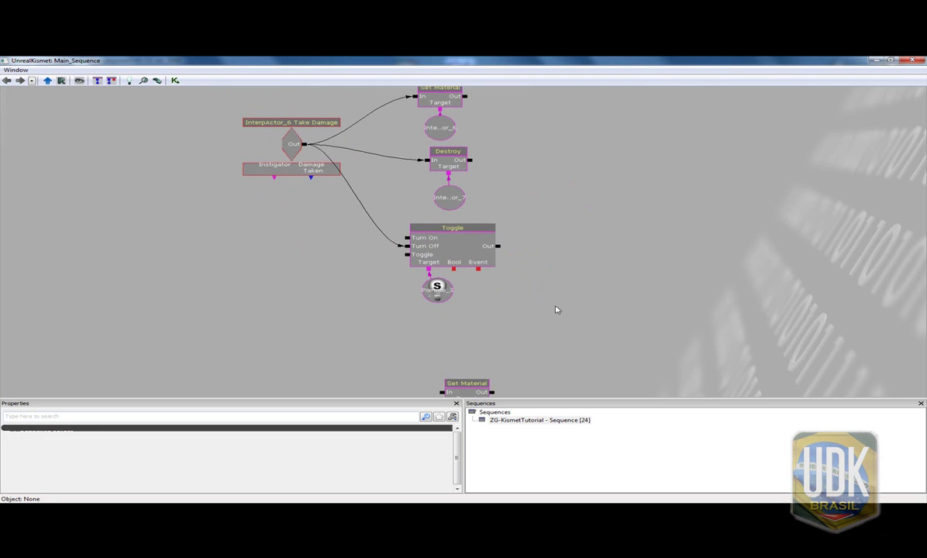
# - Frame the whole second-bulb sequence in a comment labelled 'Lampada 2' and close Kismet
pyautogui.keyDown('ctrl'); pyautogui.keyDown('alt'); pyautogui.moveTo(613, 362); pyautogui.dragTo(38, 137); pyautogui.keyUp('alt'); pyautogui.keyUp('ctrl')
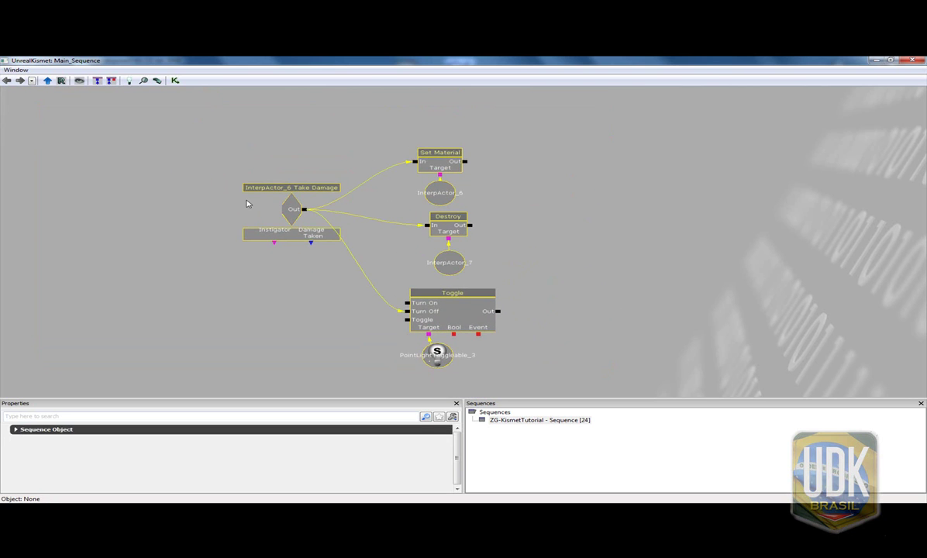
pyautogui.press('c')
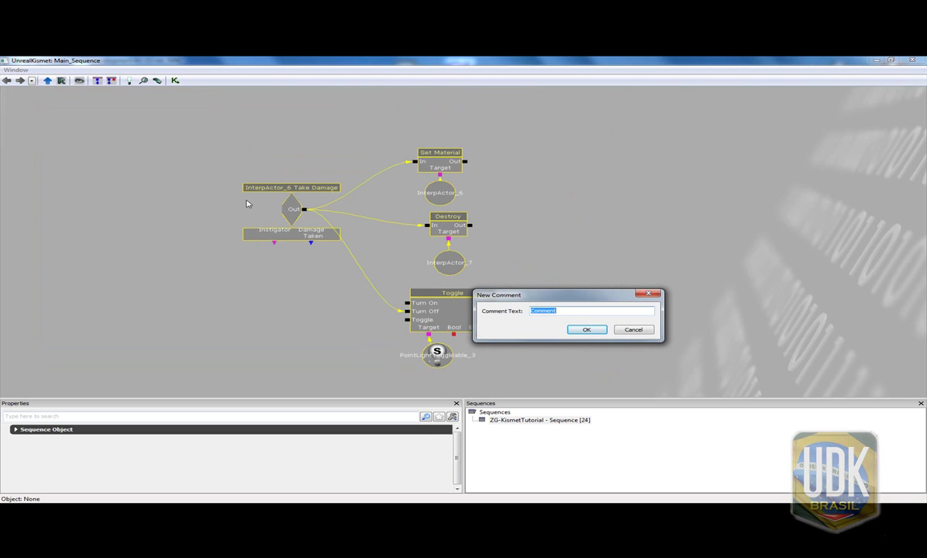
pyautogui.write('La')
pyautogui.write('2')
pyautogui.press('Return')
pyautogui.click(912, 60)
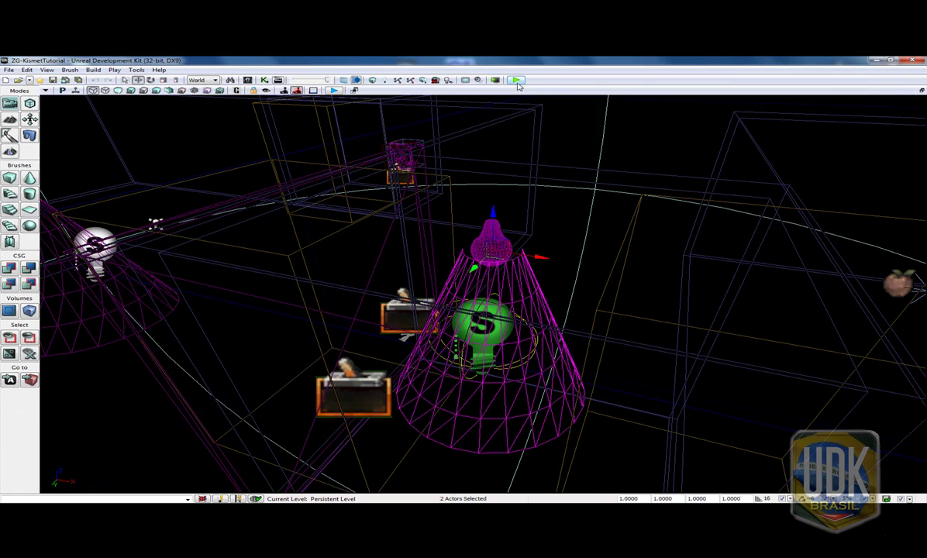
# - Switch the viewport to Lit and start Play from Here on the floor
pyautogui.moveTo(452, 151); pyautogui.dragTo(465, 155)
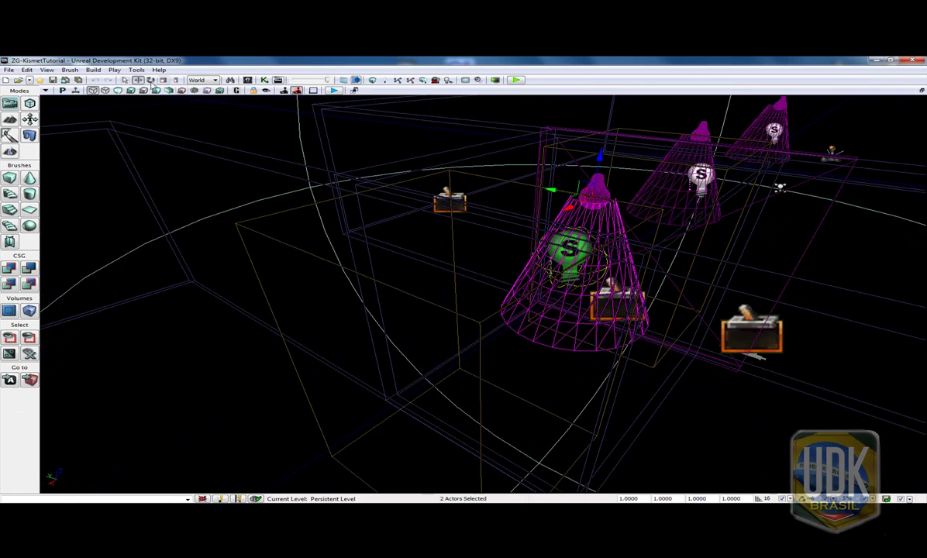
pyautogui.click(118, 90)
pyautogui.moveTo(434, 341); pyautogui.dragTo(455, 320)
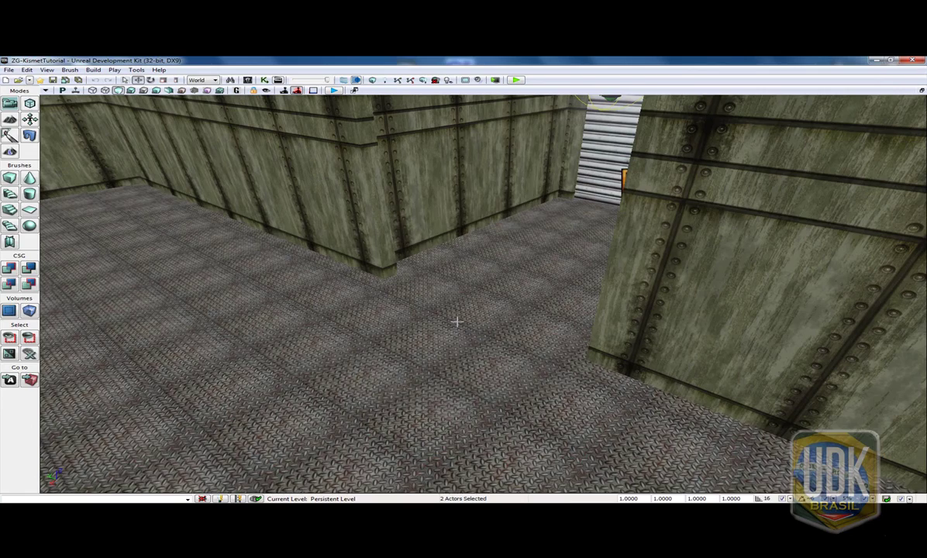
pyautogui.rightClick(395, 186)
pyautogui.click(431, 361)
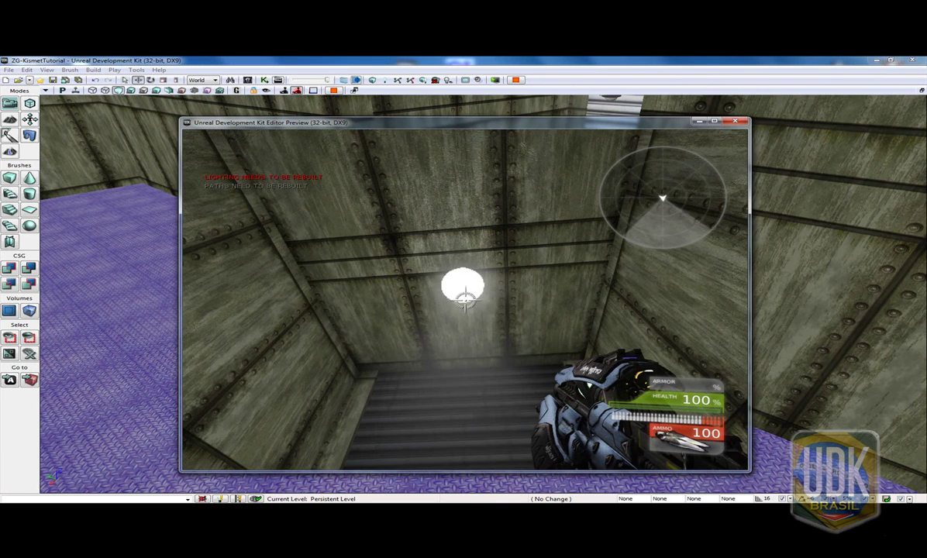
# - Shoot the ceiling bulbs to check they go dark, then end the play session
pyautogui.click(466, 301)
pyautogui.click(465, 298)
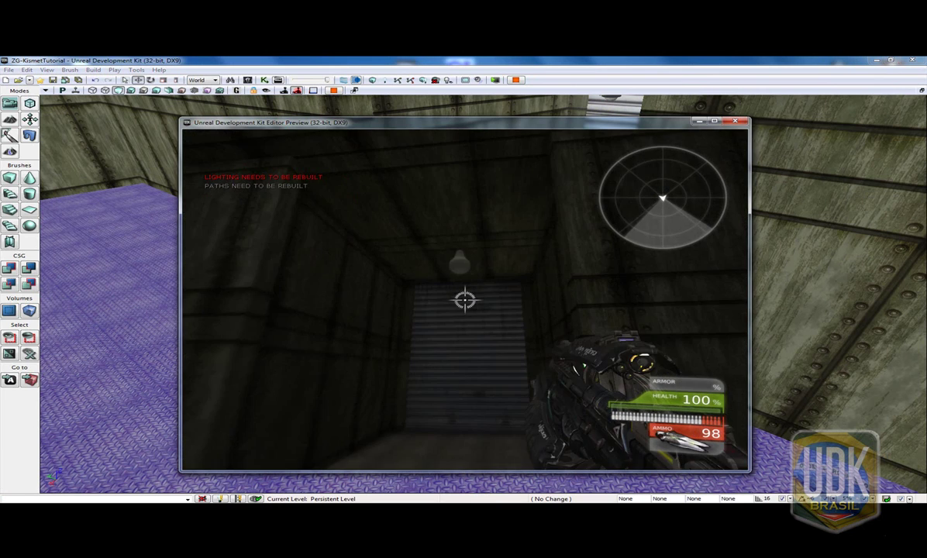
pyautogui.click(465, 301)
pyautogui.moveTo(465, 301)
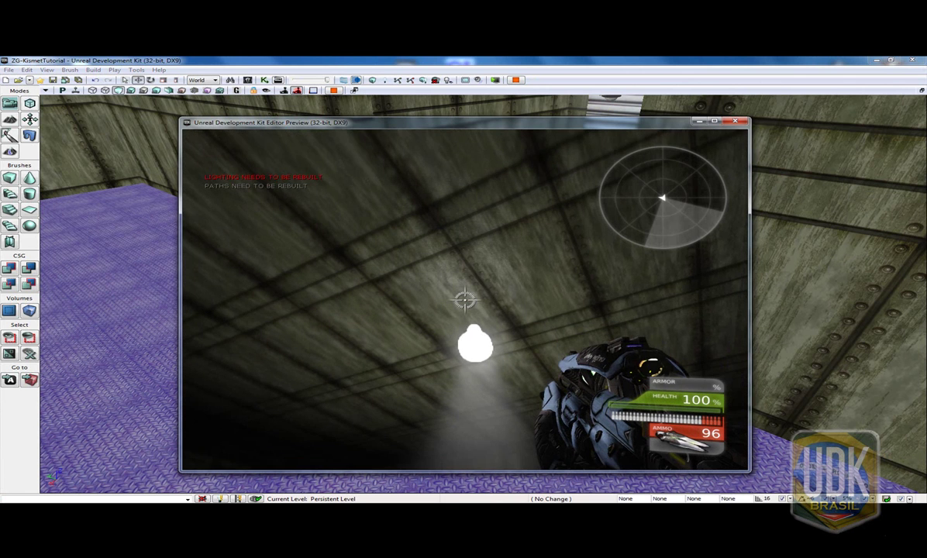
pyautogui.click(465, 301)
pyautogui.click(465, 301)
pyautogui.click(467, 300)
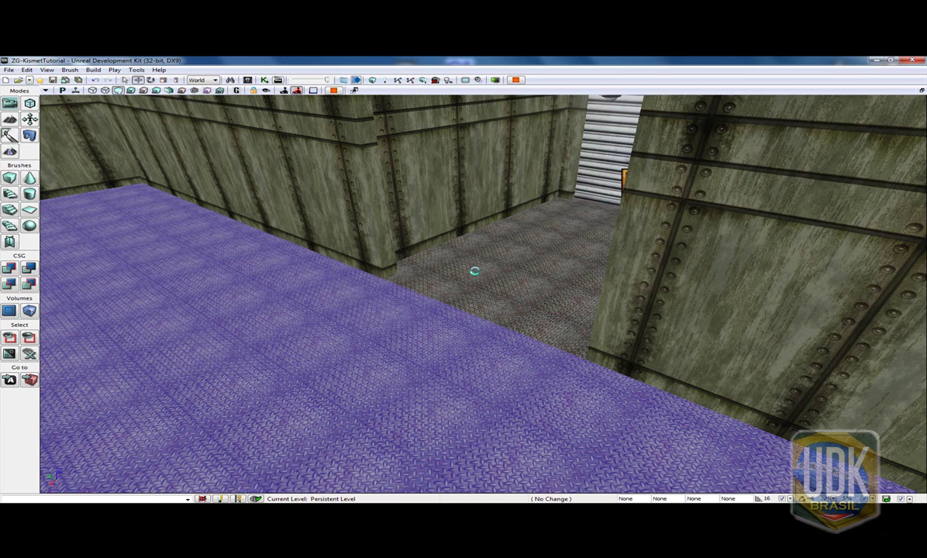
pyautogui.press('Escape')
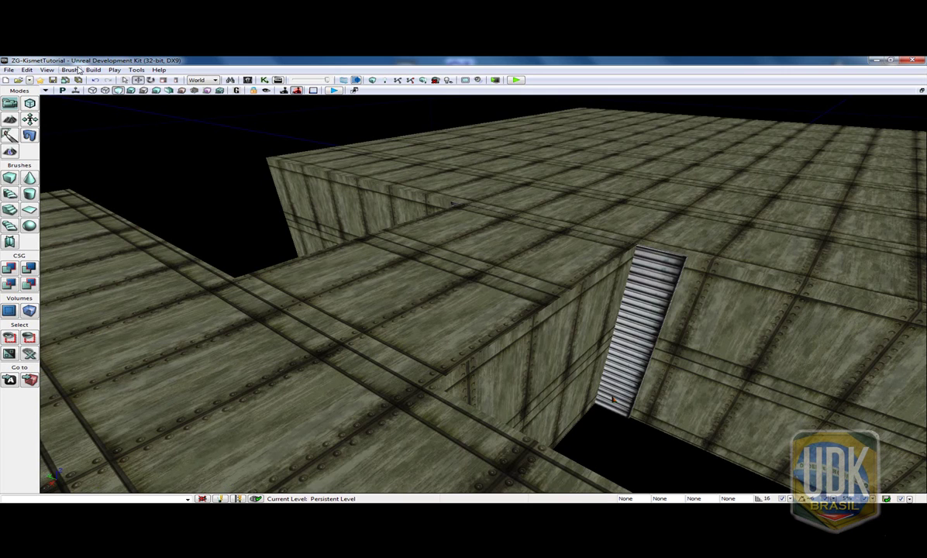
# - Return the viewport to wireframe and select the next bulb's mesh, InterpActor_4, for Kismet
pyautogui.click(105, 90)
pyautogui.scroll(3, 474, 325)
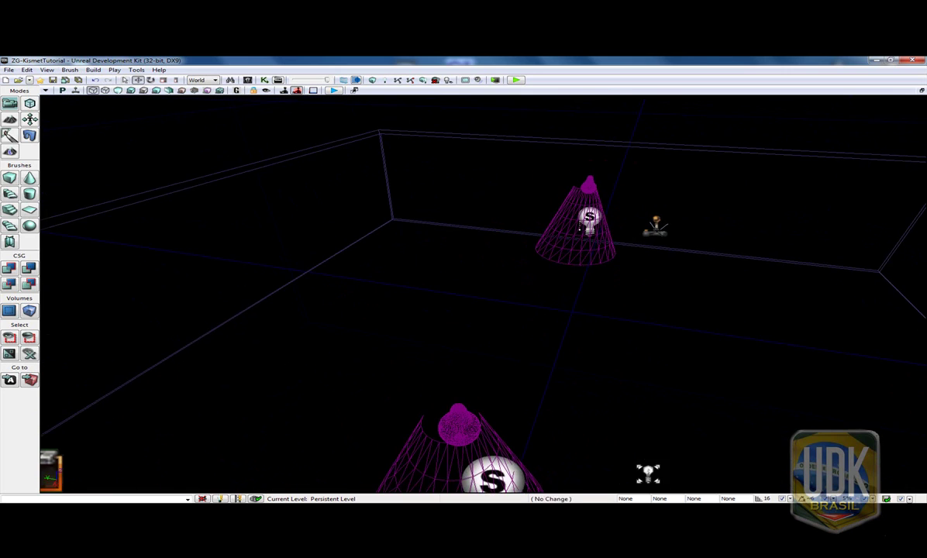
pyautogui.scroll(1, 472, 331)
pyautogui.click(473, 329)
pyautogui.click(264, 81)
# - Add a Take Damage event for InterpActor_4 with a Damage Threshold of 1
pyautogui.moveTo(368, 283); pyautogui.dragTo(199, 229)
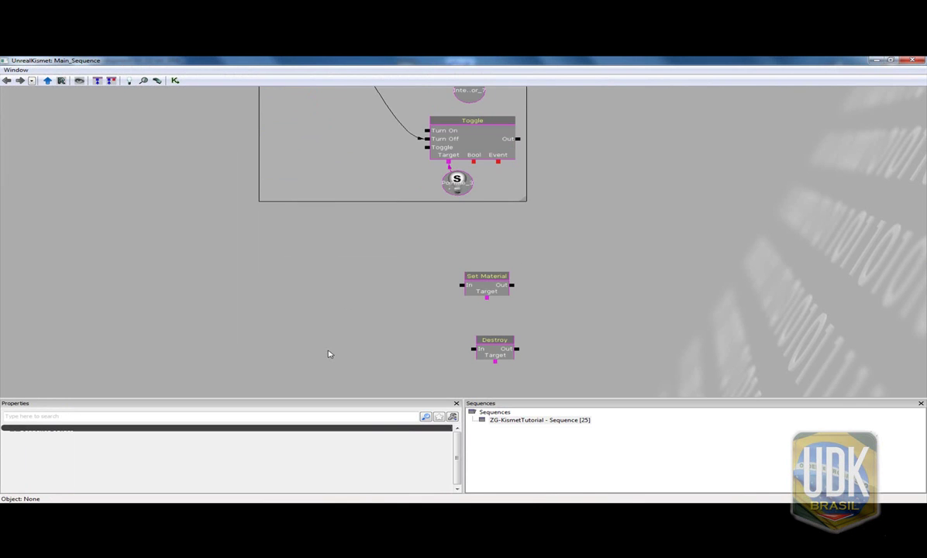
pyautogui.rightClick(193, 217)
pyautogui.moveTo(314, 306)
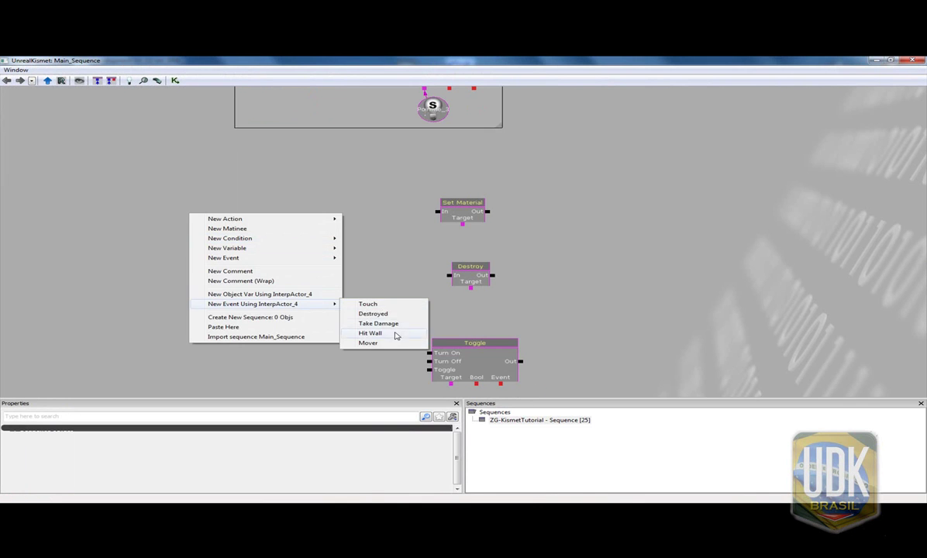
pyautogui.click(378, 323)
pyautogui.keyDown('ctrl'); pyautogui.moveTo(240, 256); pyautogui.dragTo(271, 283); pyautogui.keyUp('ctrl')
pyautogui.click(249, 448)
pyautogui.press('Return')
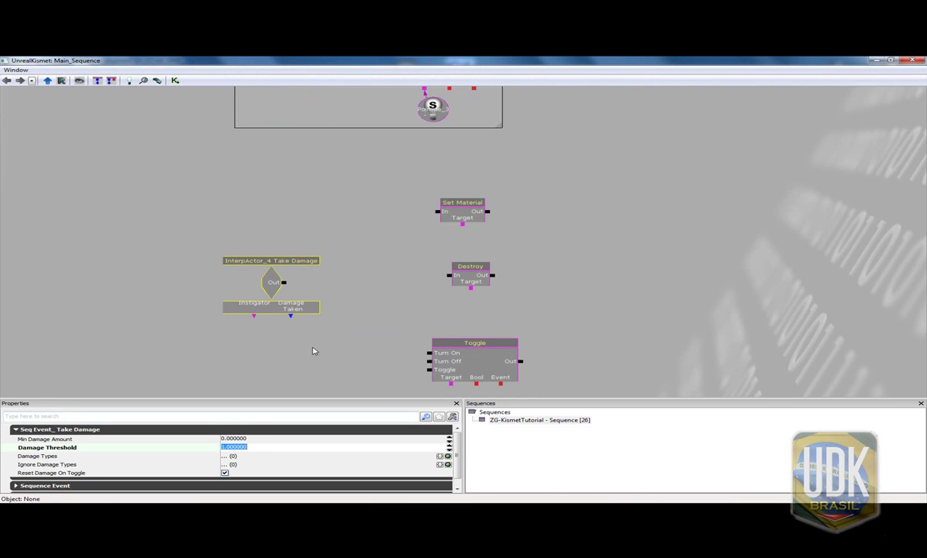
# - Wire the event to Set Material, targeting InterpActor_4, and to Destroy
pyautogui.moveTo(284, 282); pyautogui.dragTo(438, 214)
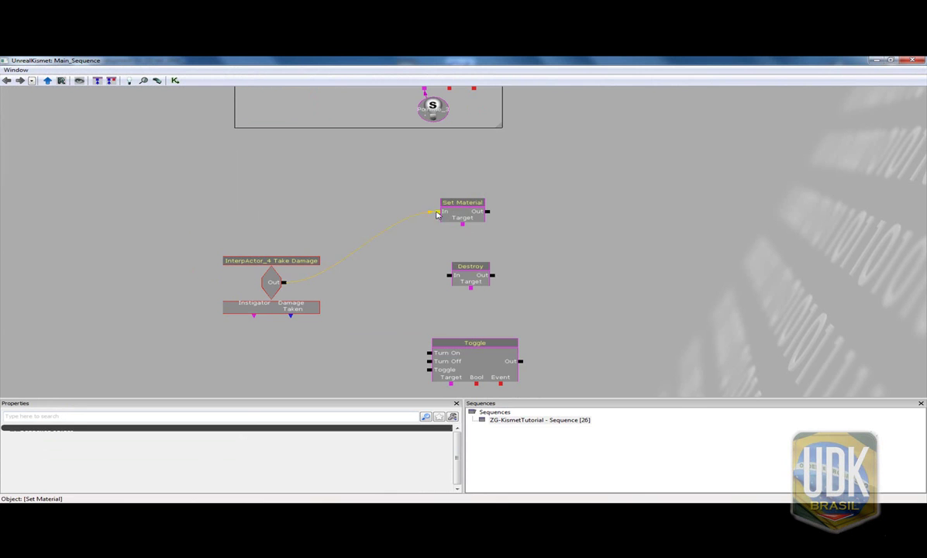
pyautogui.rightClick(463, 226)
pyautogui.click(504, 229)
pyautogui.moveTo(283, 282)
pyautogui.mouseDown()
pyautogui.moveTo(393, 287)
pyautogui.moveTo(450, 276)
pyautogui.mouseUp()
pyautogui.click(311, 284)
pyautogui.moveTo(286, 283)
pyautogui.mouseDown()
pyautogui.moveTo(319, 266)
pyautogui.moveTo(463, 343)
pyautogui.mouseUp()
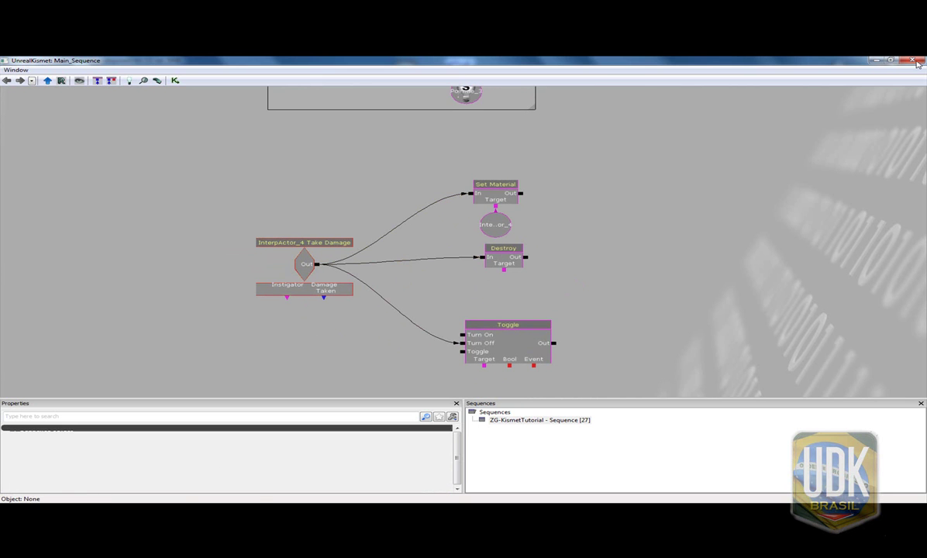
pyautogui.click(913, 61)
# - Add PointLightToggleable_2 and InterpActor_5 variables as the third sequence's Toggle and Destroy targets
pyautogui.keyDown('ctrl'); pyautogui.click(500, 341); pyautogui.keyUp('ctrl')
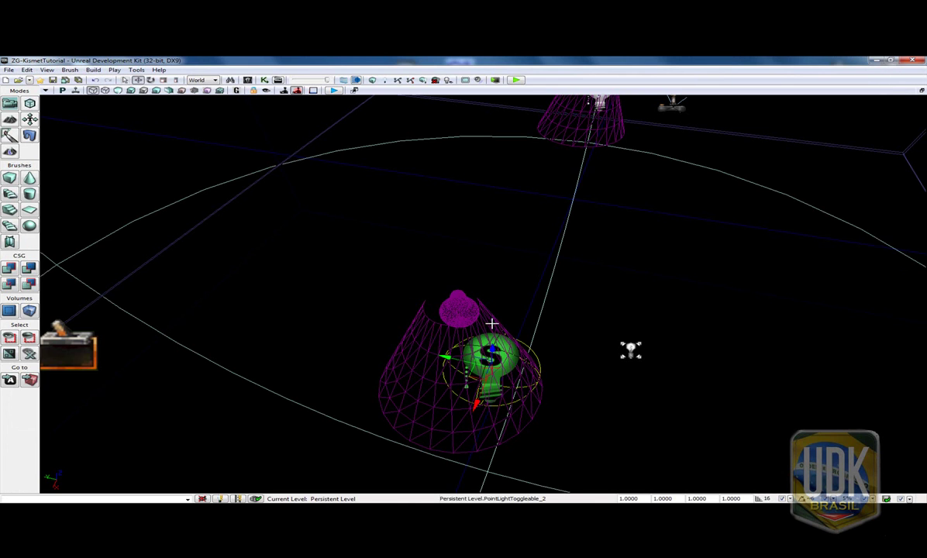
pyautogui.scroll(-2, 617, 405)
pyautogui.moveTo(617, 405); pyautogui.dragTo(437, 186)
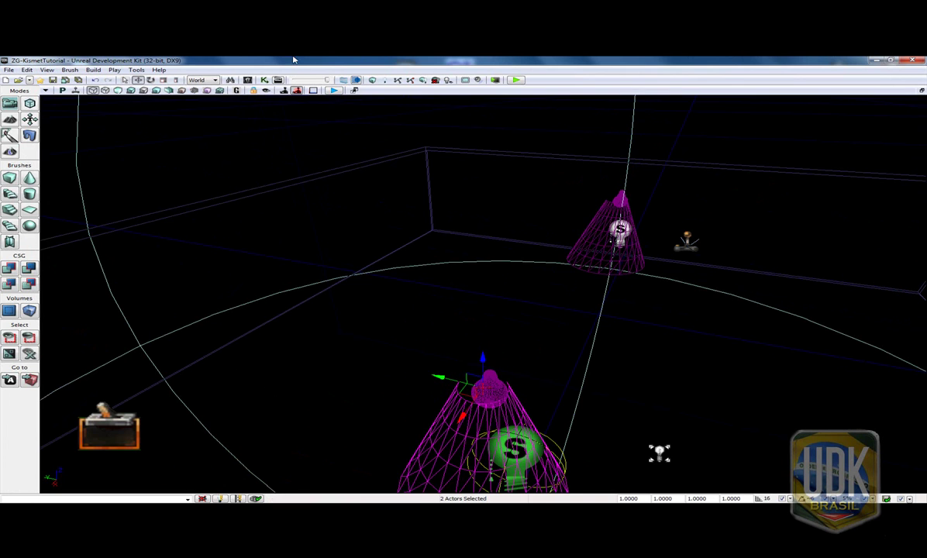
pyautogui.click(265, 81)
pyautogui.moveTo(654, 279); pyautogui.dragTo(586, 176)
pyautogui.rightClick(351, 283)
pyautogui.click(465, 358)
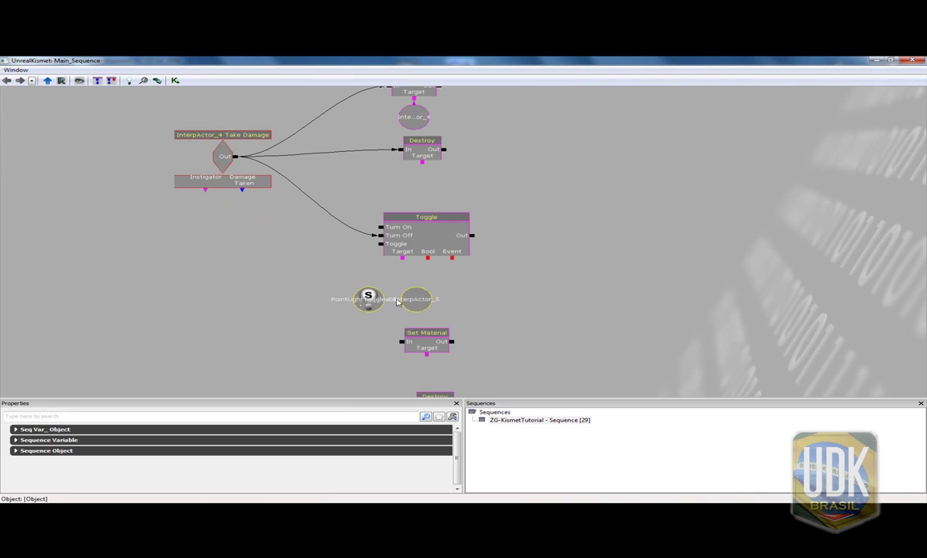
pyautogui.keyDown('ctrl'); pyautogui.moveTo(398, 290); pyautogui.dragTo(409, 284); pyautogui.keyUp('ctrl')
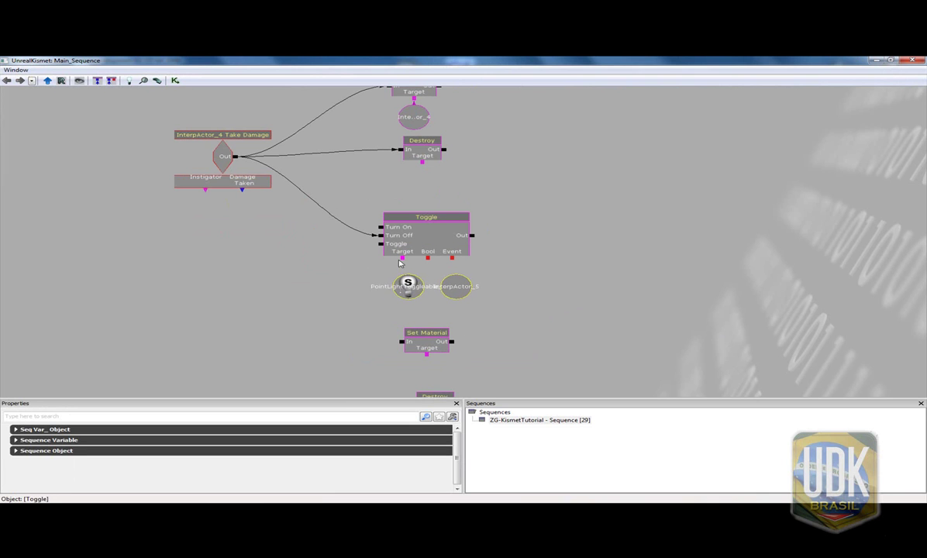
pyautogui.keyDown('ctrl'); pyautogui.moveTo(467, 286); pyautogui.dragTo(429, 181); pyautogui.keyUp('ctrl')
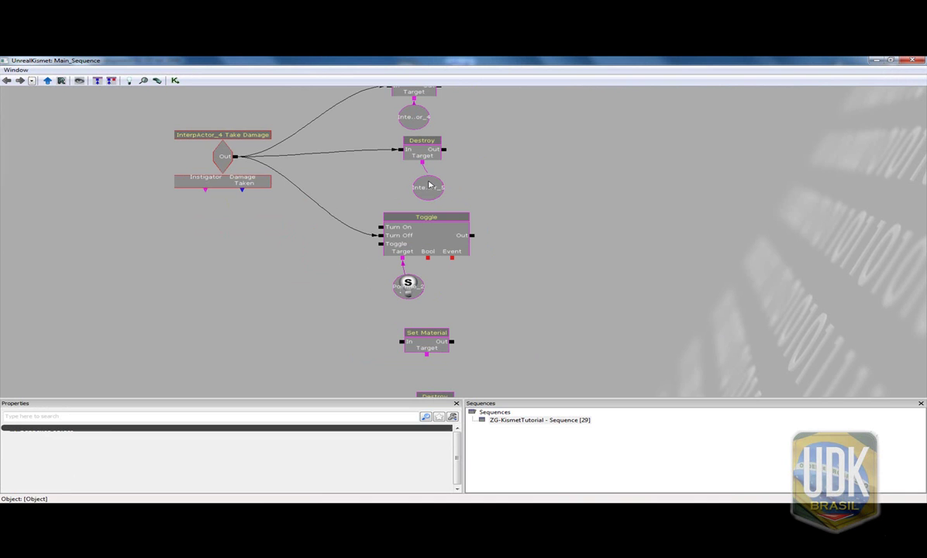
# - Frame the third sequence in a 'Lampada 3' comment and review all three comment frames
pyautogui.keyDown('ctrl'); pyautogui.keyDown('alt'); pyautogui.moveTo(502, 308); pyautogui.dragTo(162, 133); pyautogui.keyUp('alt'); pyautogui.keyUp('ctrl')
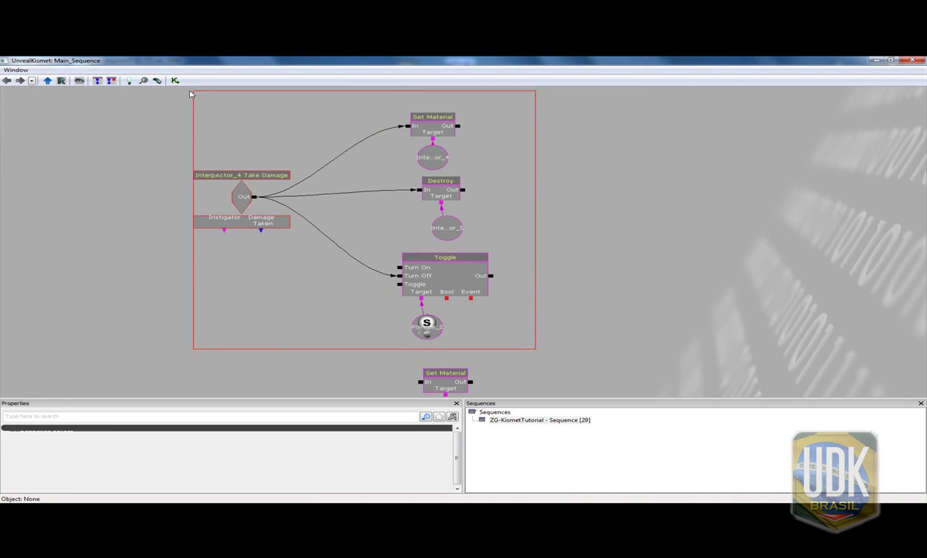
pyautogui.press('c')
pyautogui.write('Lampada 3')
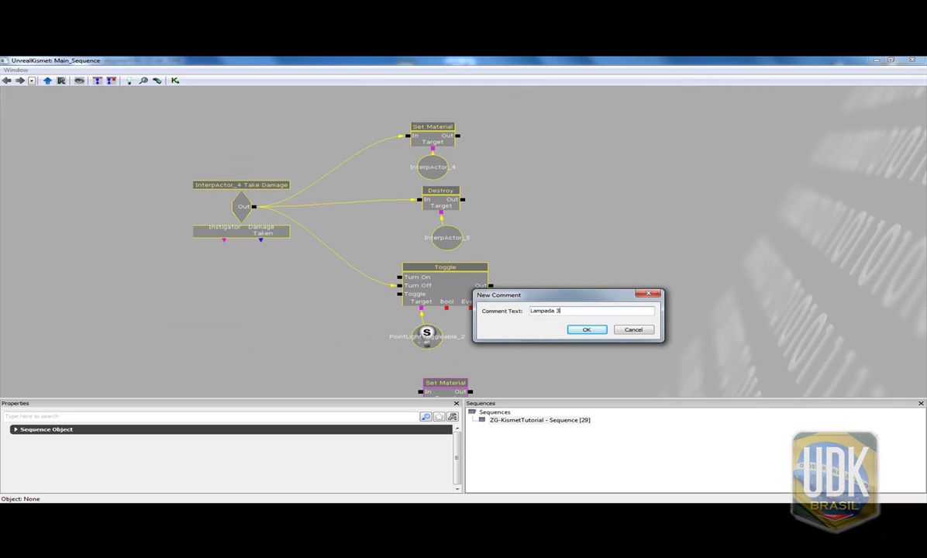
pyautogui.press('Return')
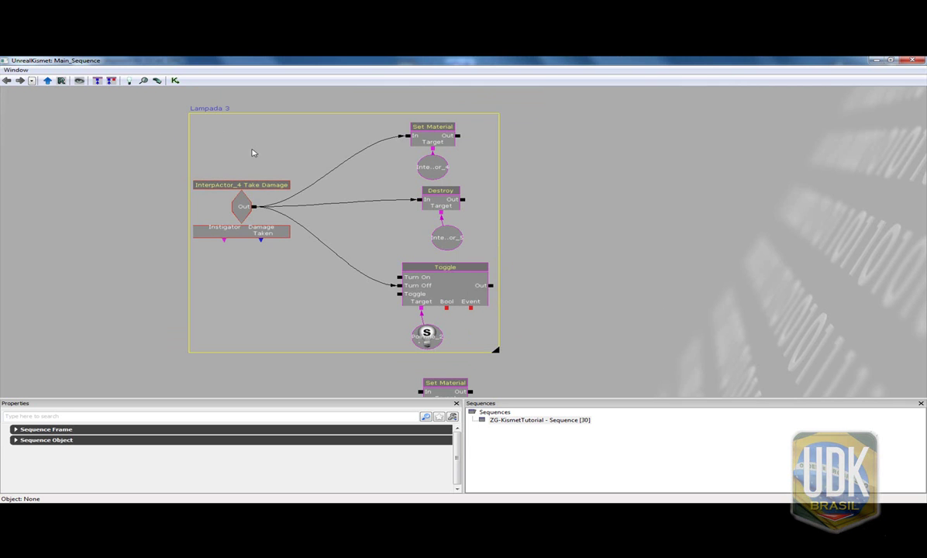
pyautogui.scroll(-2, 674, 312)
pyautogui.moveTo(662, 317)
pyautogui.mouseDown()
pyautogui.moveTo(614, 399)
pyautogui.moveTo(610, 273)
pyautogui.mouseUp()
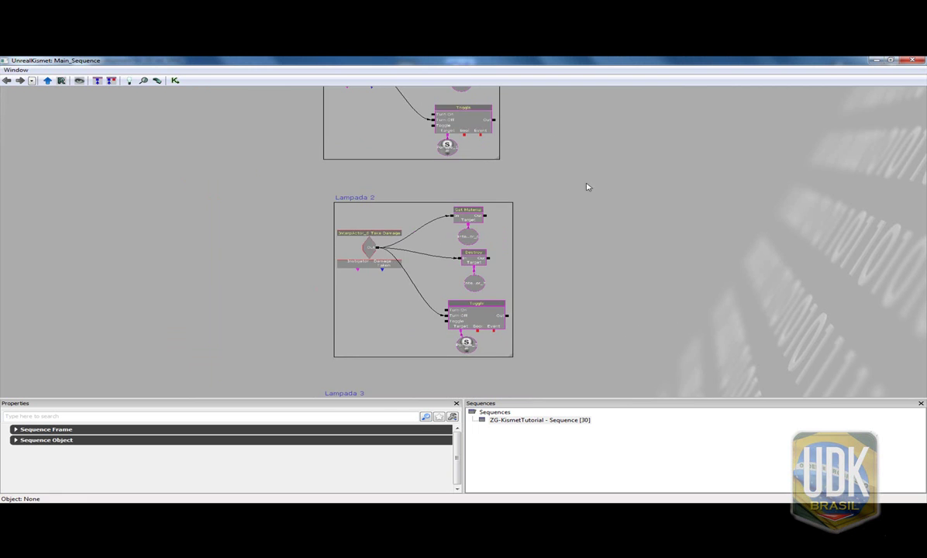
pyautogui.moveTo(641, 150); pyautogui.dragTo(642, 276)
pyautogui.moveTo(576, 194); pyautogui.dragTo(500, 103)
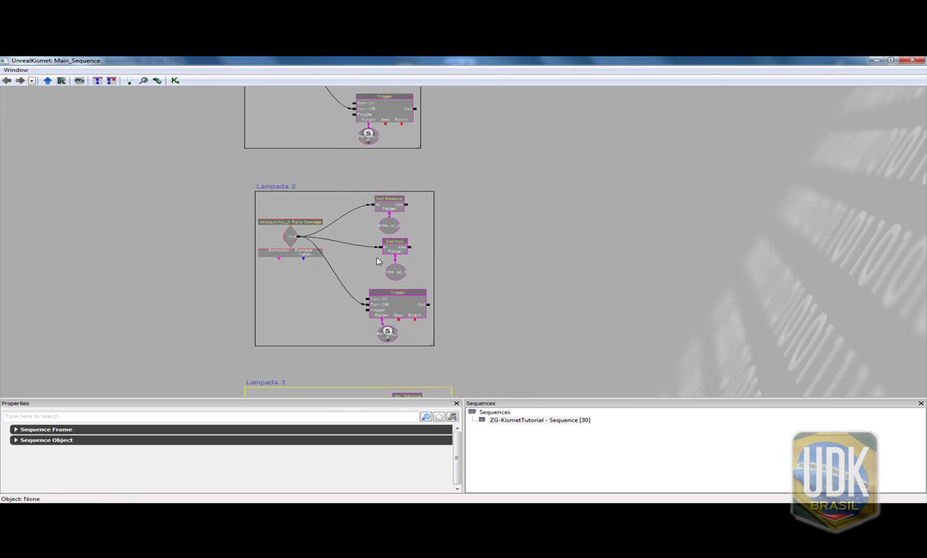
pyautogui.moveTo(660, 334); pyautogui.dragTo(558, 173)
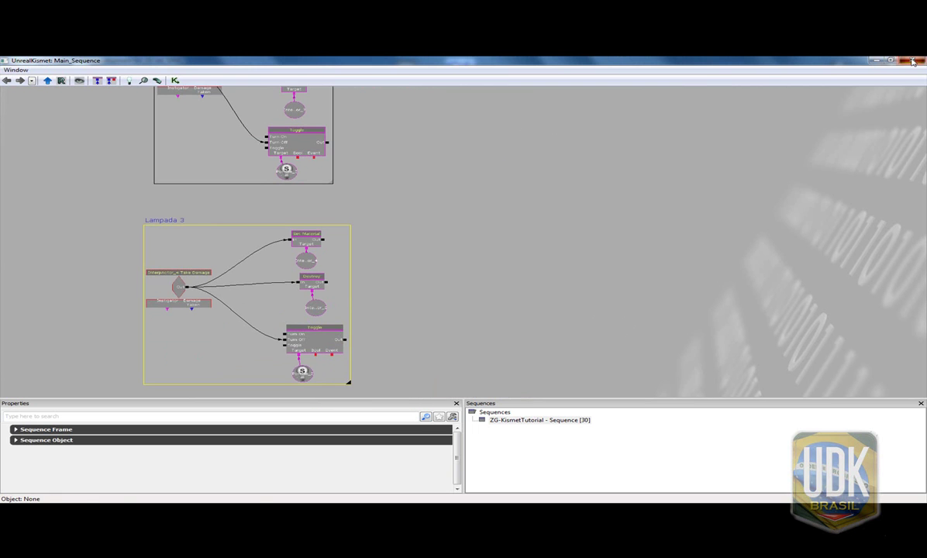
pyautogui.click(912, 61)
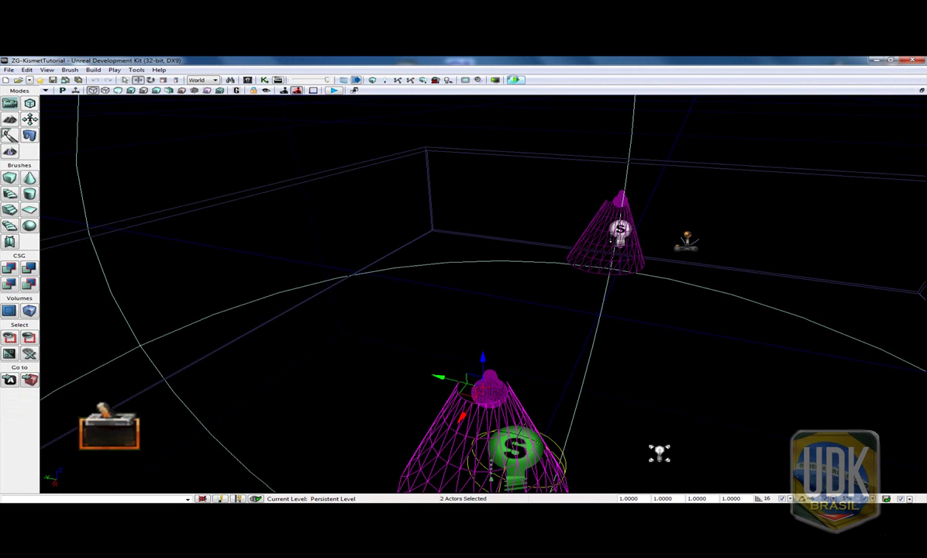
pyautogui.click(514, 79)
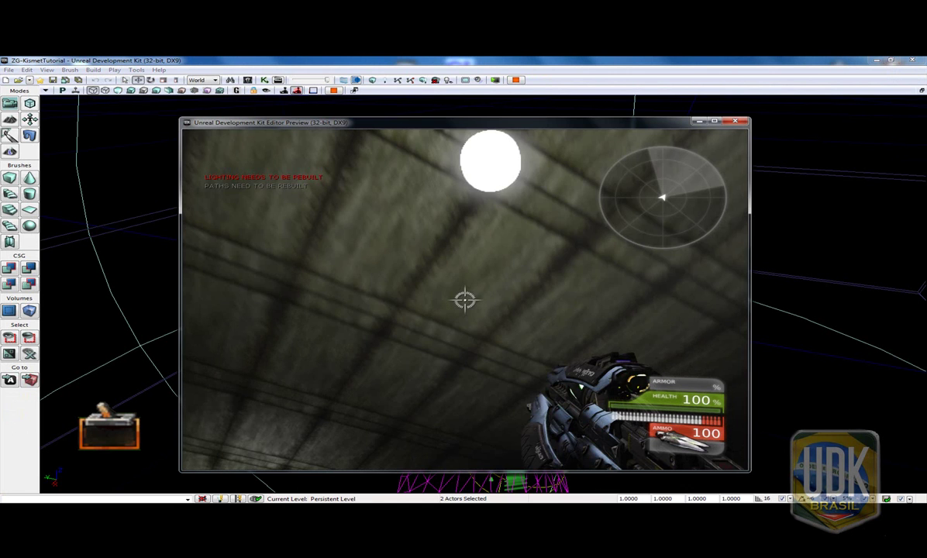
pyautogui.click(464, 303)
pyautogui.click(464, 302)
pyautogui.click(463, 303)
pyautogui.click(463, 302)
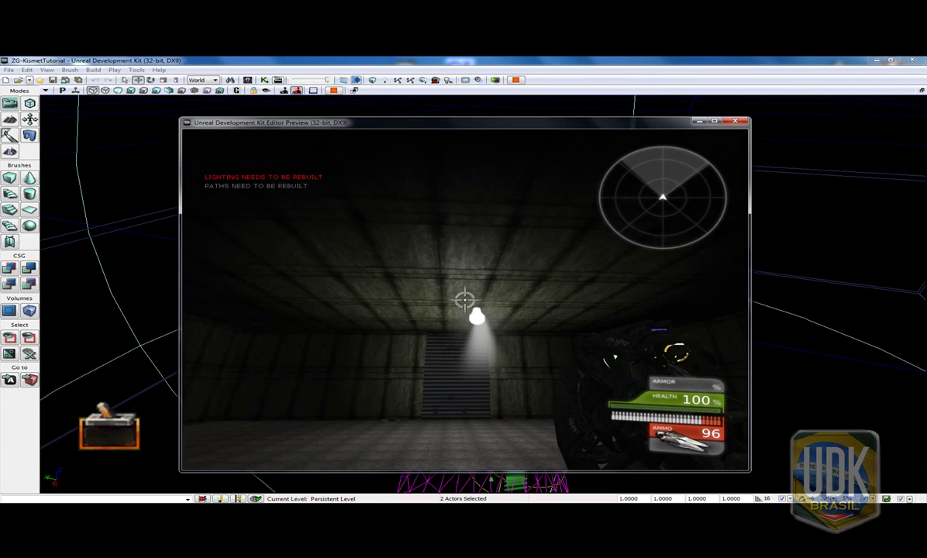
pyautogui.press('w')
pyautogui.click(463, 303)
pyautogui.click(463, 302)
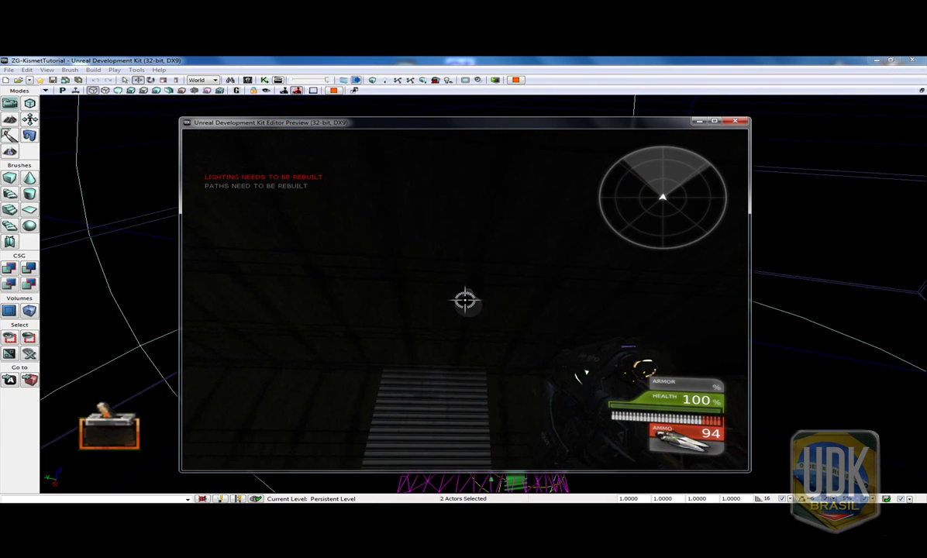
pyautogui.press('Tab')
pyautogui.write('ghost')
pyautogui.press('Return')
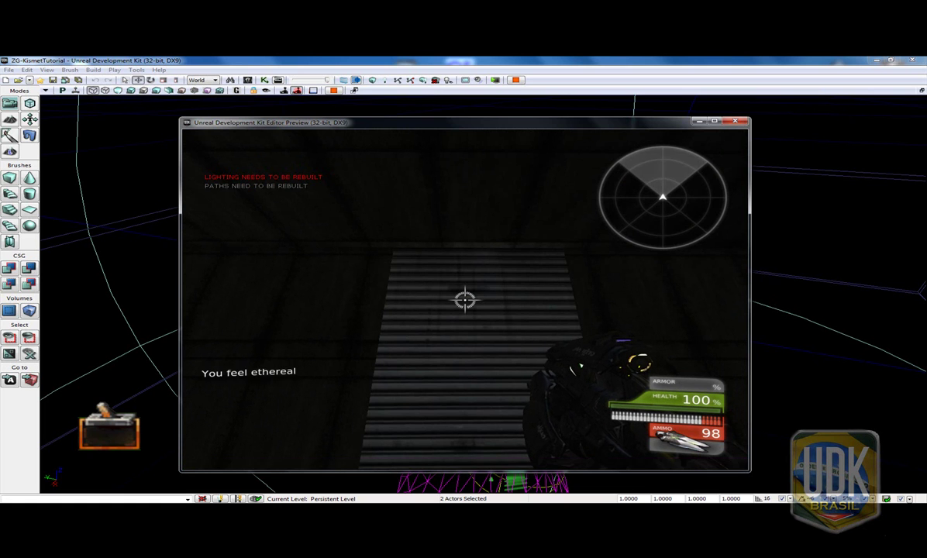
pyautogui.press('w')
pyautogui.click(466, 301)
pyautogui.click(465, 300)
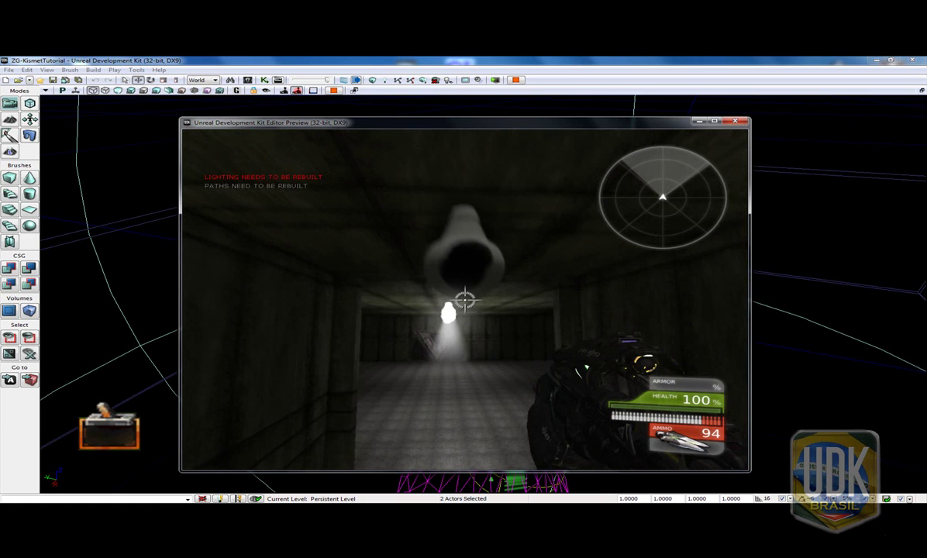
pyautogui.click(465, 301)
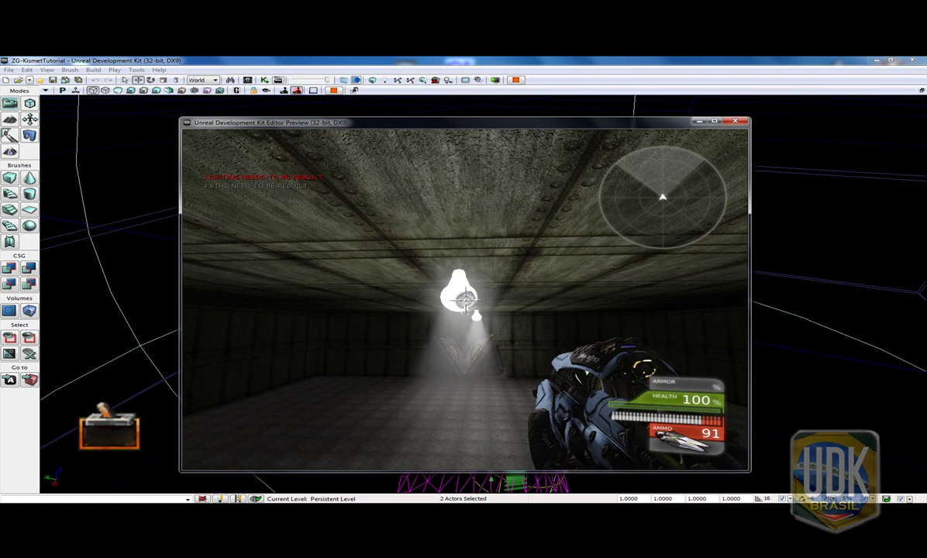
pyautogui.press('w')
pyautogui.click(465, 301)
pyautogui.press('Escape')
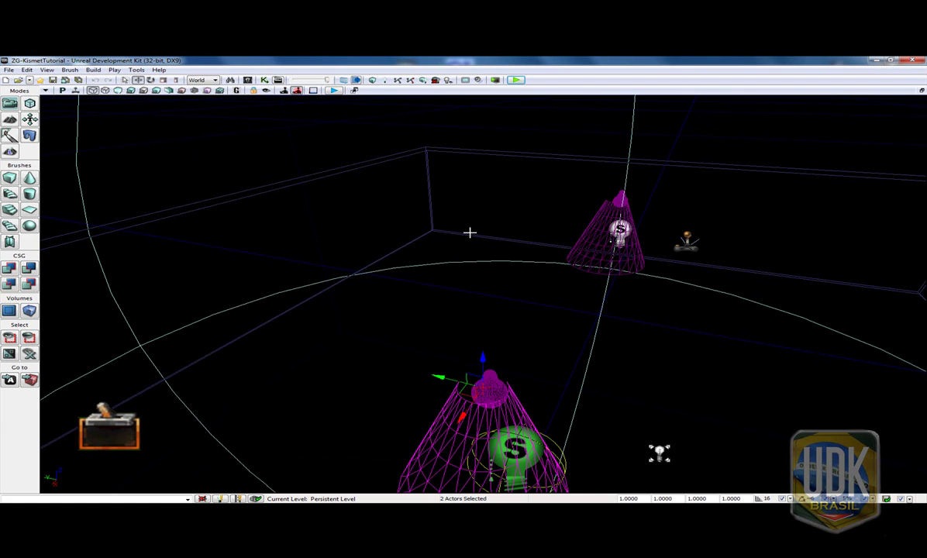
pyautogui.moveTo(452, 263); pyautogui.dragTo(452, 263, button='right')
# - Select the centre bulb, InterpActor_9, and add a Take Damage event for it
pyautogui.moveTo(575, 224); pyautogui.dragTo(575, 224, button='right')
pyautogui.click(535, 263)
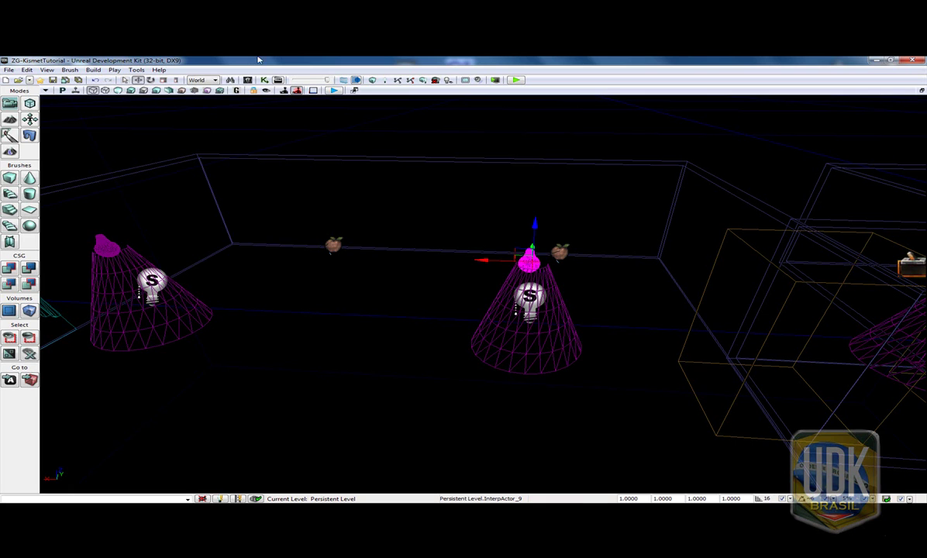
pyautogui.click(262, 80)
pyautogui.moveTo(423, 311); pyautogui.dragTo(523, 136)
pyautogui.moveTo(501, 209)
pyautogui.mouseDown()
pyautogui.moveTo(506, 163)
pyautogui.moveTo(348, 275)
pyautogui.mouseUp()
pyautogui.keyDown('ctrl'); pyautogui.moveTo(321, 182); pyautogui.dragTo(314, 196); pyautogui.keyUp('ctrl')
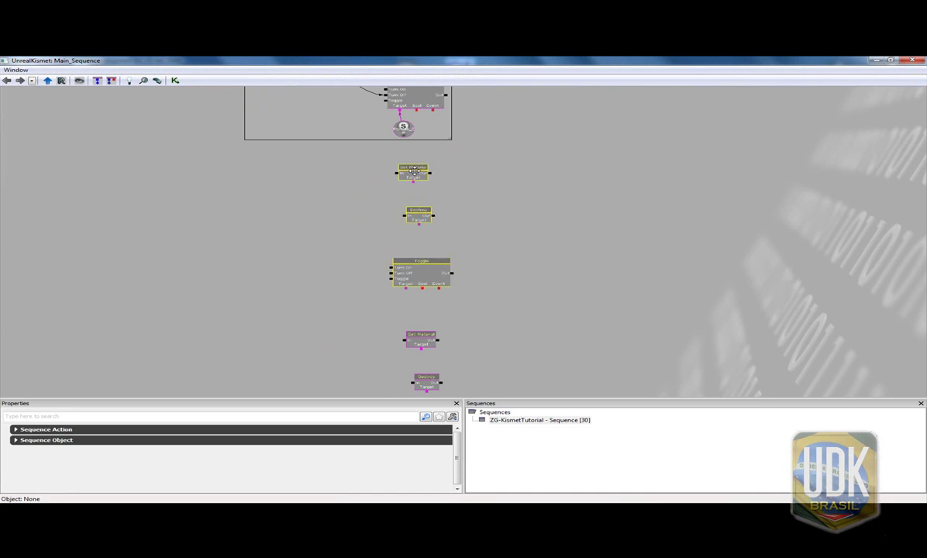
pyautogui.rightClick(292, 179)
pyautogui.moveTo(395, 270)
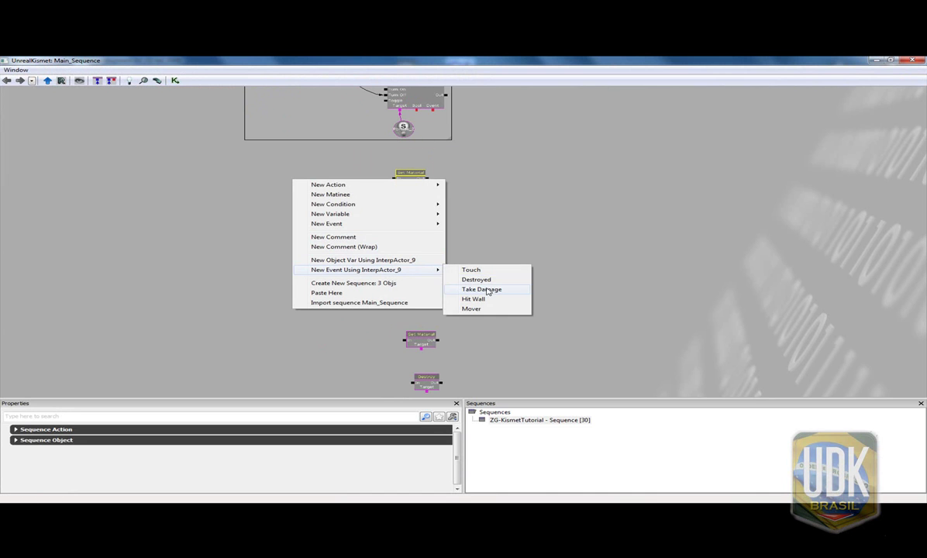
pyautogui.click(488, 292)
pyautogui.scroll(3, 320, 286)
# - Wire the event to Set Material, Destroy and Turn Off, targeting InterpActor_9, threshold 1
pyautogui.moveTo(320, 286)
pyautogui.mouseDown()
pyautogui.moveTo(297, 314)
pyautogui.moveTo(439, 220)
pyautogui.mouseUp()
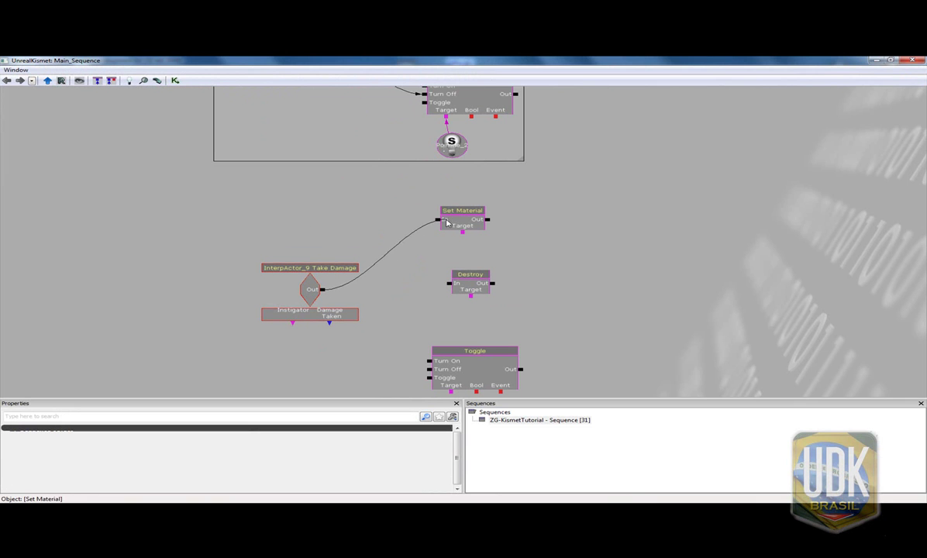
pyautogui.moveTo(324, 289); pyautogui.dragTo(450, 283)
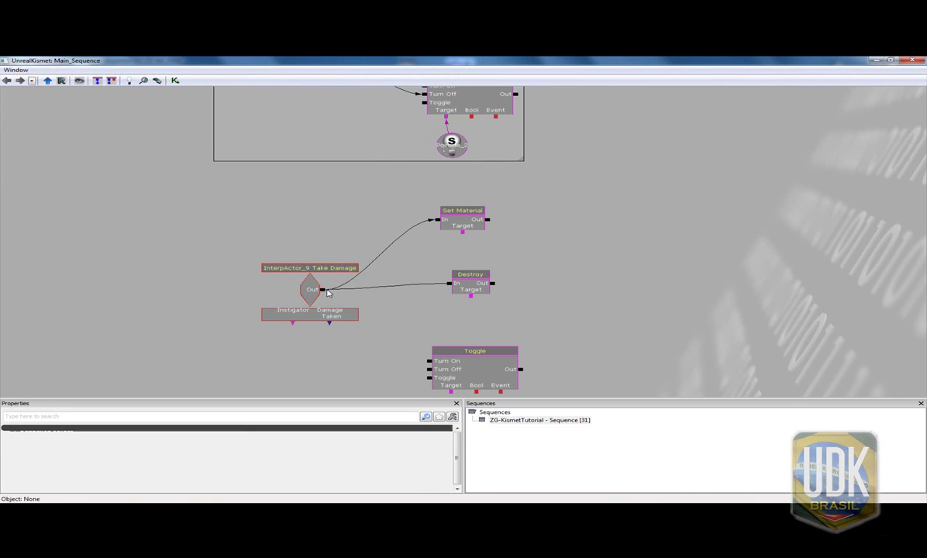
pyautogui.moveTo(324, 289); pyautogui.dragTo(429, 369)
pyautogui.rightClick(464, 237)
pyautogui.click(482, 224)
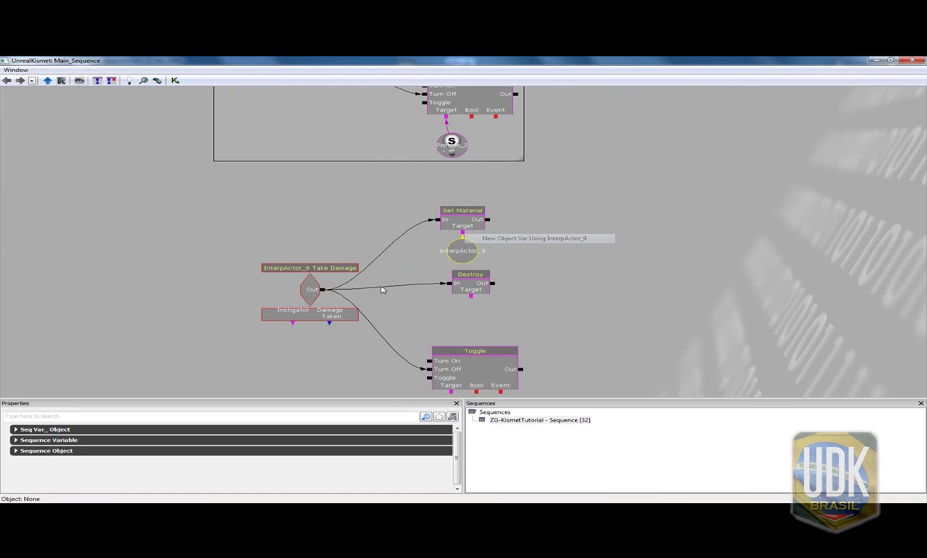
pyautogui.click(304, 285)
pyautogui.click(246, 452)
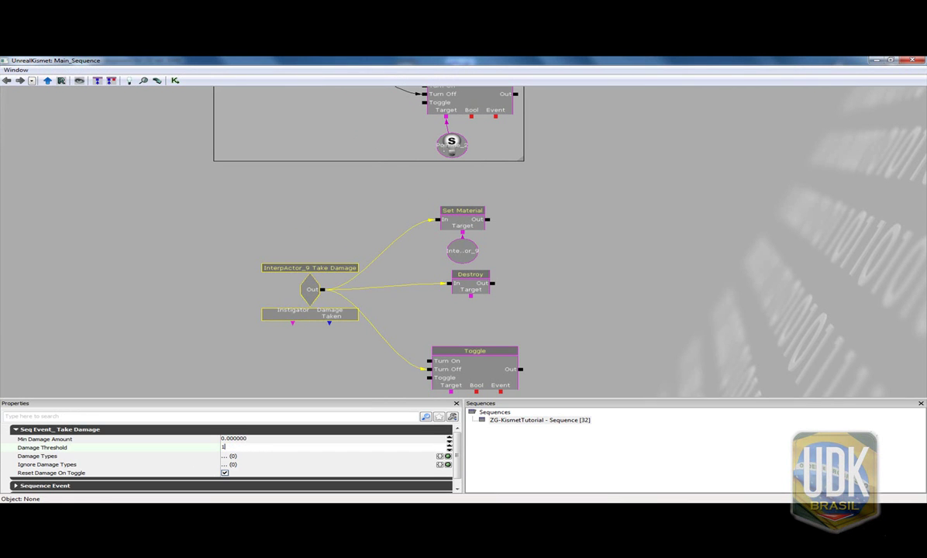
pyautogui.click(662, 292)
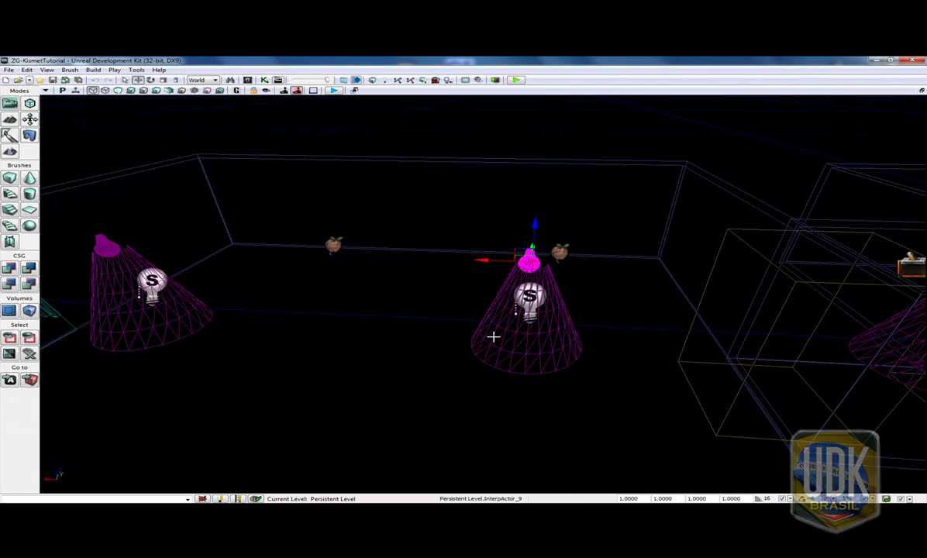
# - Add PointLightToggleable_4 and InterpActor_8 variables as the Toggle and Destroy targets
pyautogui.click(560, 341)
pyautogui.keyDown('ctrl'); pyautogui.click(576, 343); pyautogui.keyUp('ctrl')
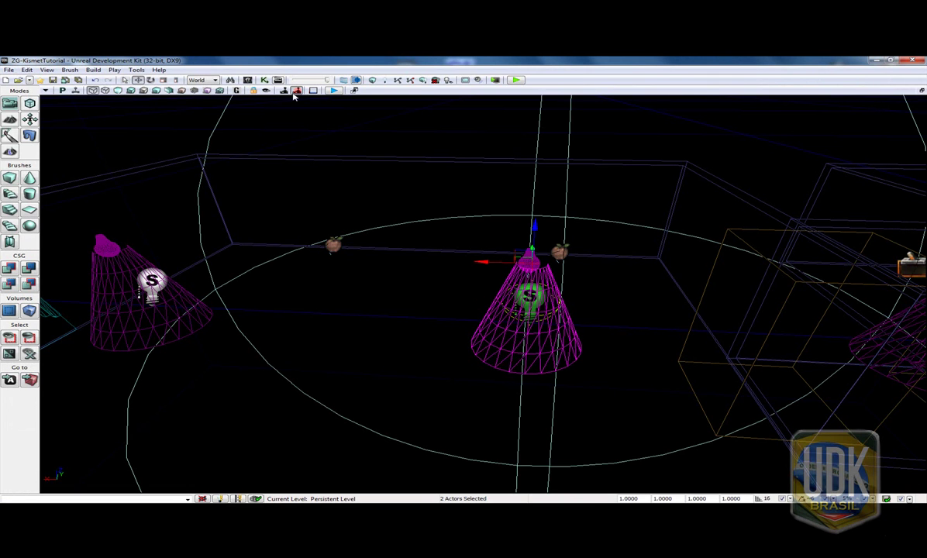
pyautogui.click(264, 80)
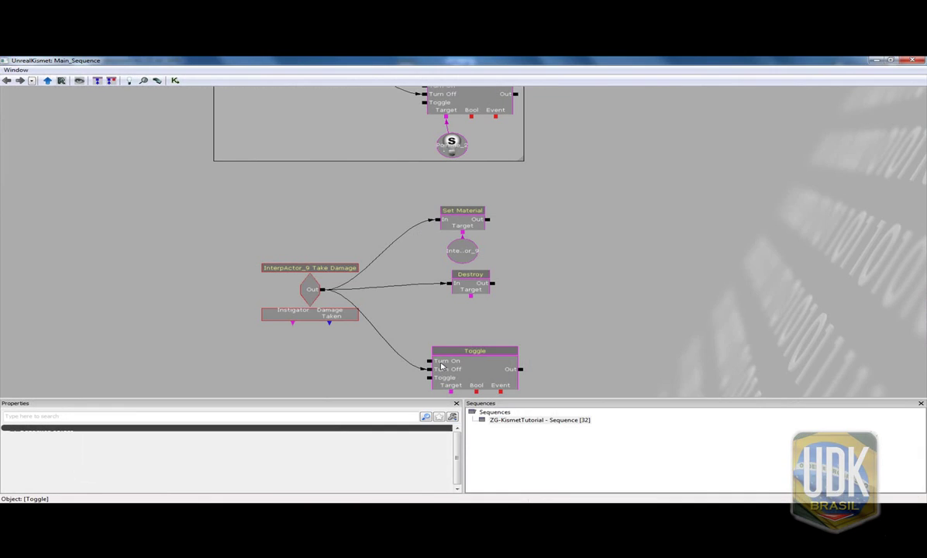
pyautogui.rightClick(533, 243)
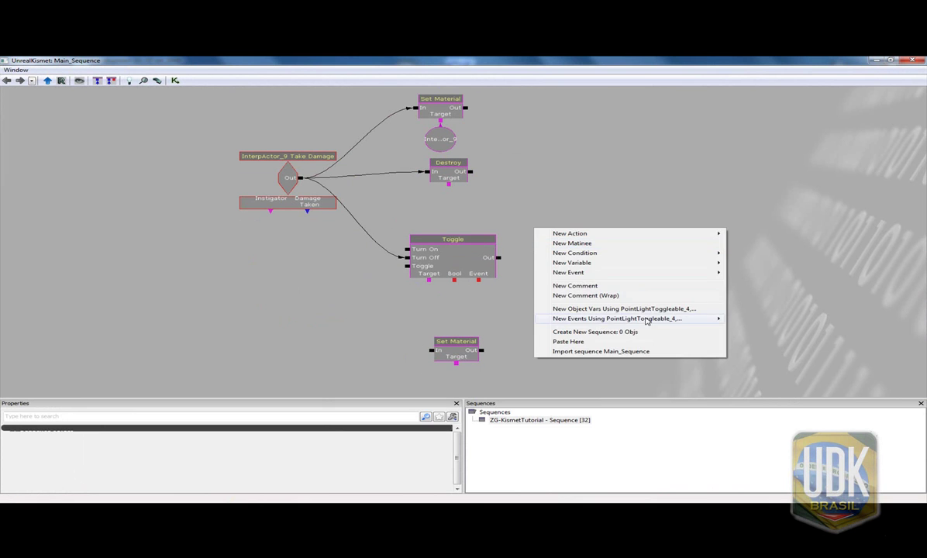
pyautogui.click(589, 288)
pyautogui.moveTo(553, 247); pyautogui.dragTo(431, 299)
pyautogui.click(605, 256)
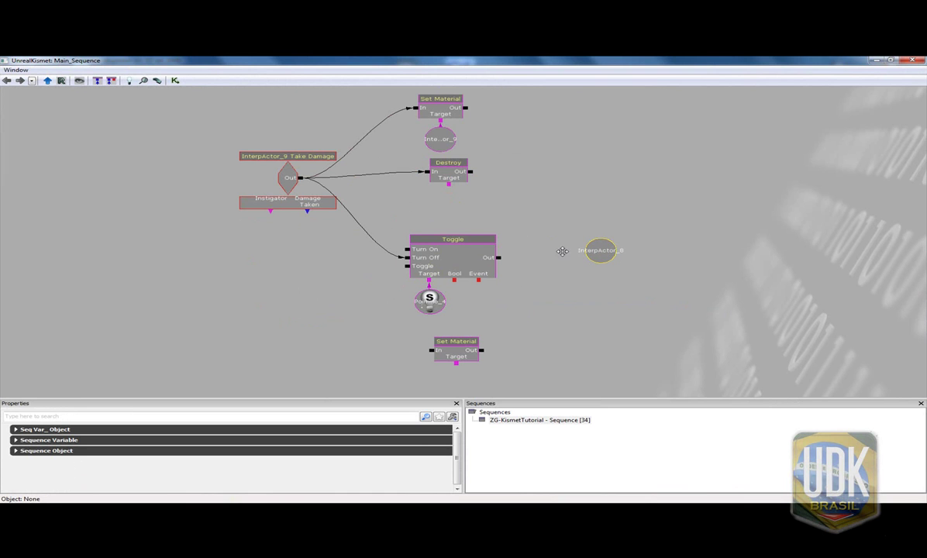
pyautogui.moveTo(599, 250)
pyautogui.mouseDown()
pyautogui.moveTo(444, 211)
pyautogui.moveTo(453, 208)
pyautogui.mouseUp()
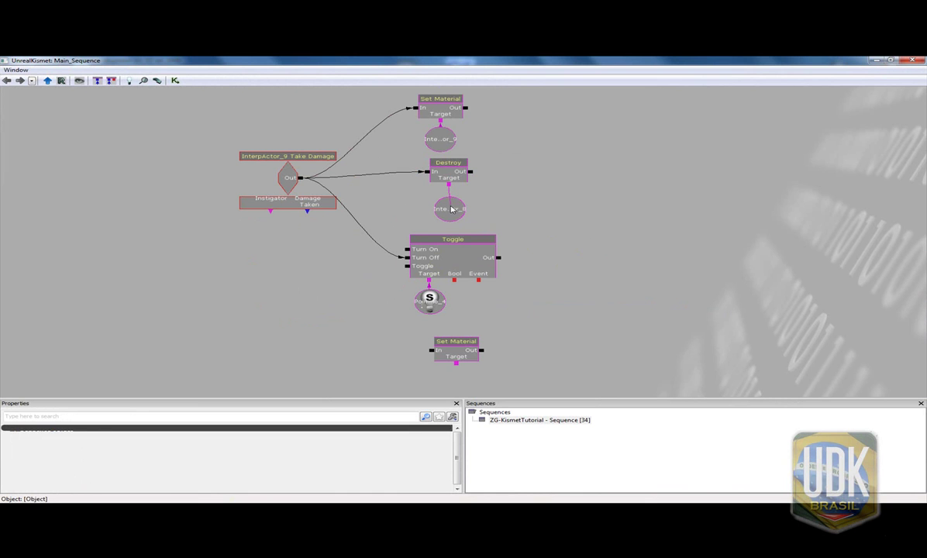
pyautogui.click(286, 156)
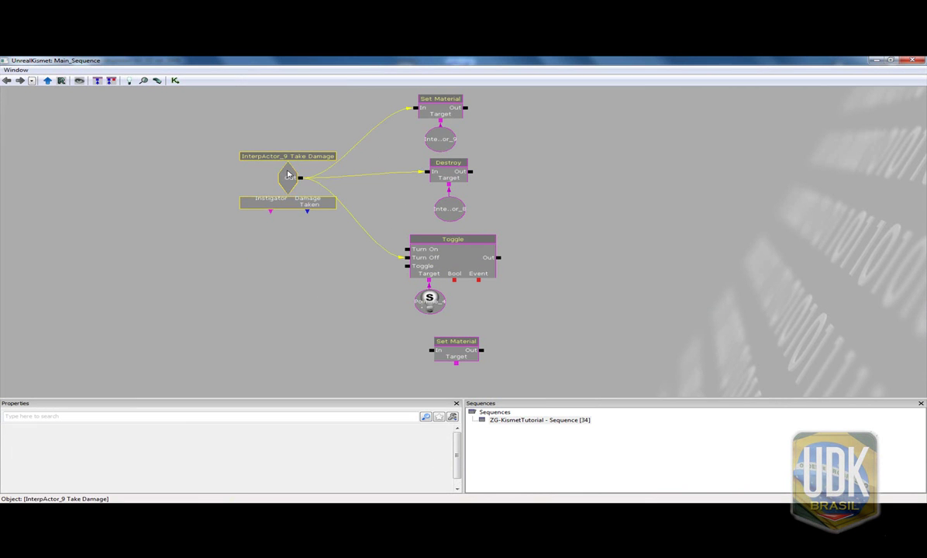
pyautogui.click(913, 61)
pyautogui.click(107, 256)
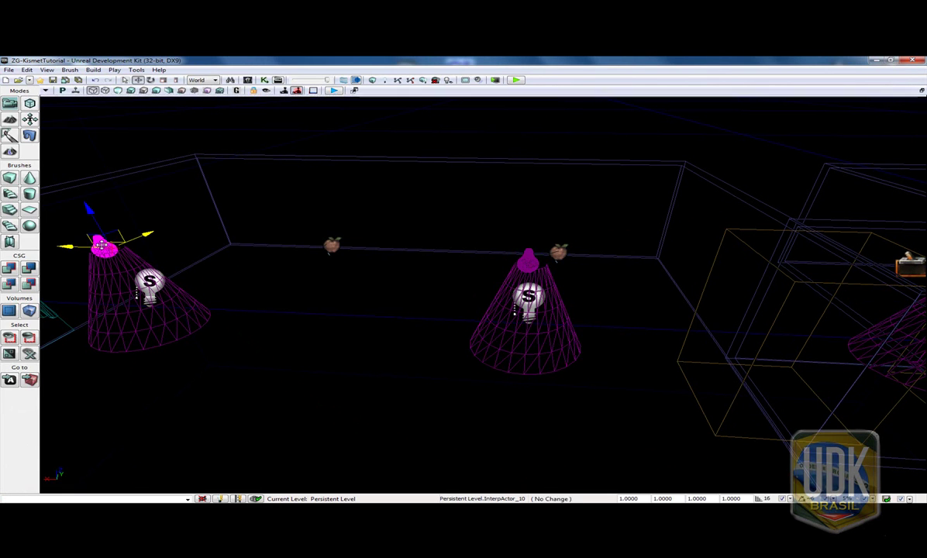
# - In Kismet, move the spare nodes aside and add an InterpActor_10 Take Damage event with threshold 1
pyautogui.click(264, 80)
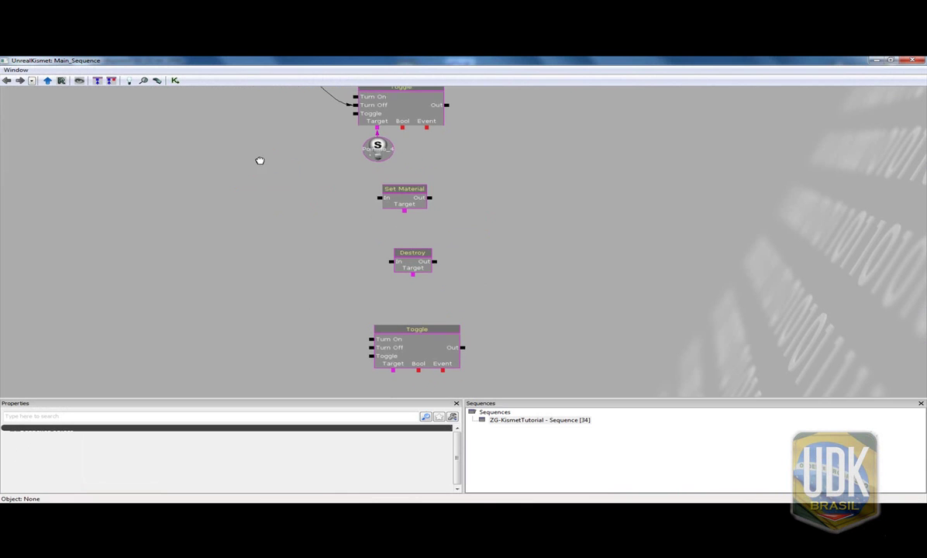
pyautogui.keyDown('ctrl'); pyautogui.keyDown('alt'); pyautogui.moveTo(236, 379); pyautogui.dragTo(214, 382); pyautogui.keyUp('alt'); pyautogui.keyUp('ctrl')
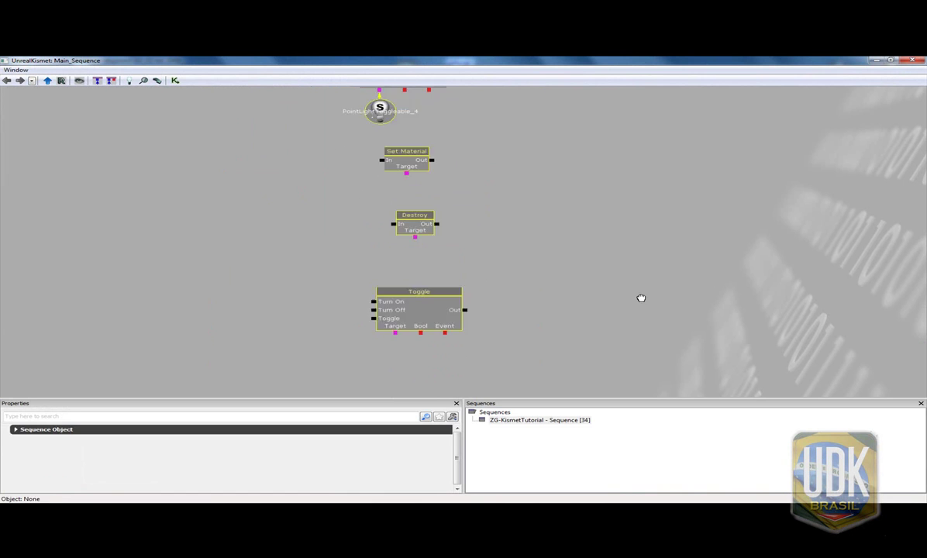
pyautogui.moveTo(394, 191); pyautogui.dragTo(355, 225)
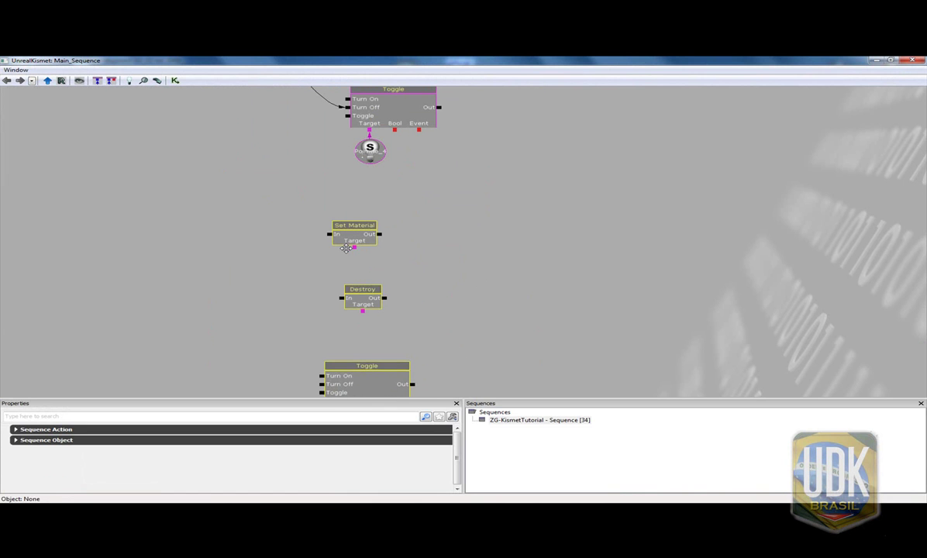
pyautogui.rightClick(141, 221)
pyautogui.moveTo(224, 309)
pyautogui.click(334, 329)
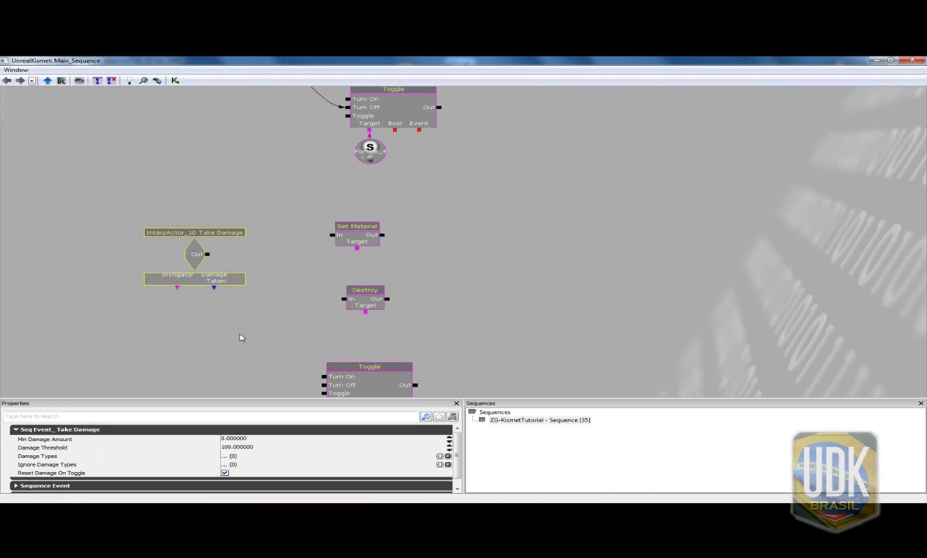
pyautogui.click(266, 448)
pyautogui.write('1')
pyautogui.press('Return')
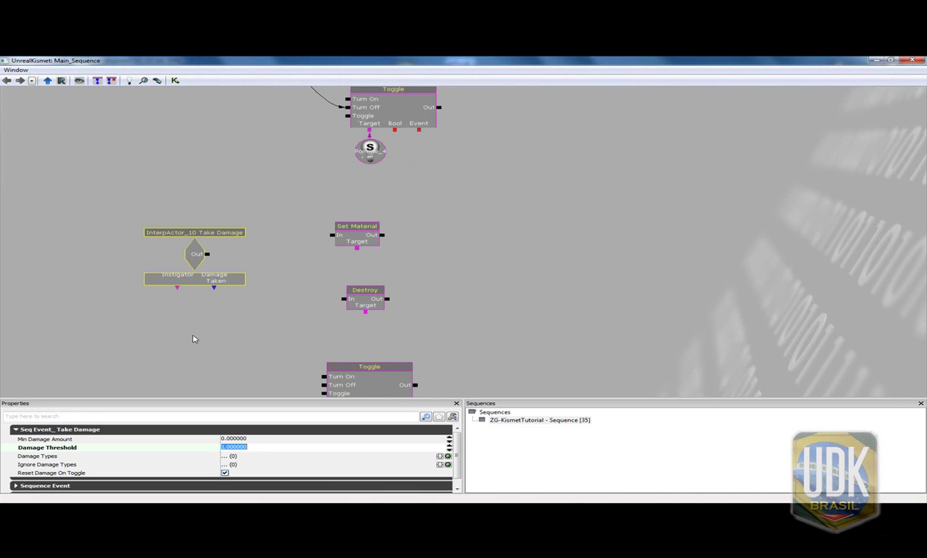
# - Wire Take Damage to Toggle's Turn Off and Destroy; attach InterpActor_10 to Set Material's Target
pyautogui.moveTo(185, 237)
pyautogui.mouseDown()
pyautogui.moveTo(172, 284)
pyautogui.moveTo(315, 386)
pyautogui.mouseUp()
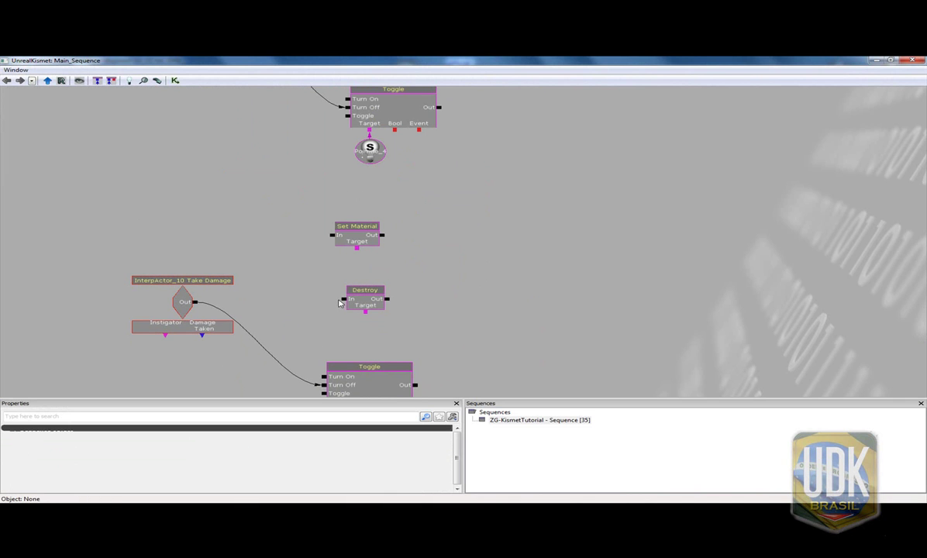
pyautogui.moveTo(344, 299)
pyautogui.mouseDown()
pyautogui.moveTo(195, 302)
pyautogui.moveTo(333, 235)
pyautogui.mouseUp()
pyautogui.rightClick(359, 251)
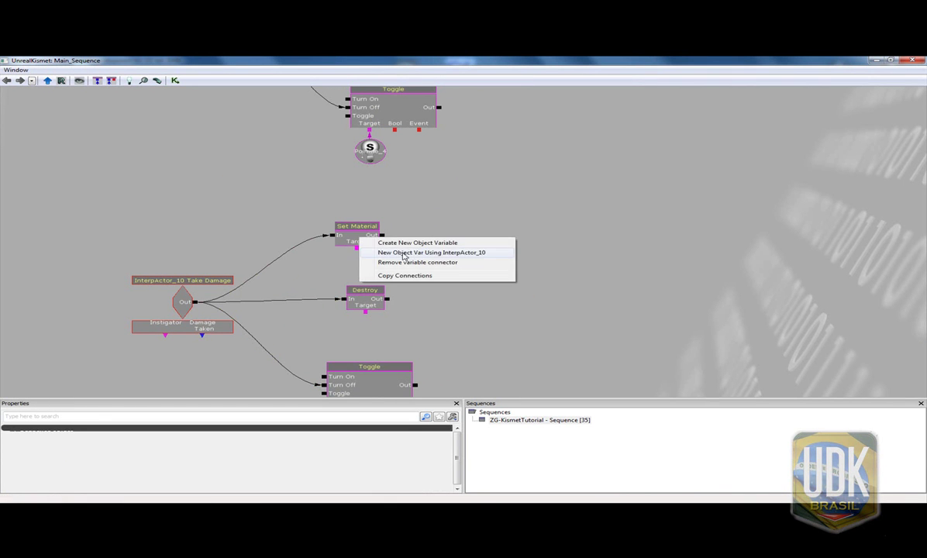
pyautogui.click(407, 250)
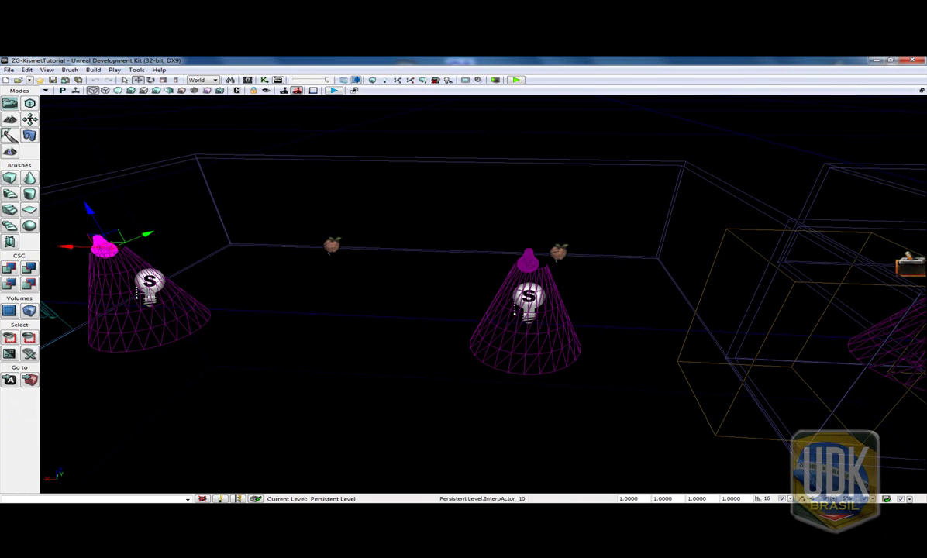
# - Link a PointLightToggleable_0 variable to Toggle's Target and InterpActor_11 to Destroy's Target, then select all the nodes
pyautogui.click(147, 279)
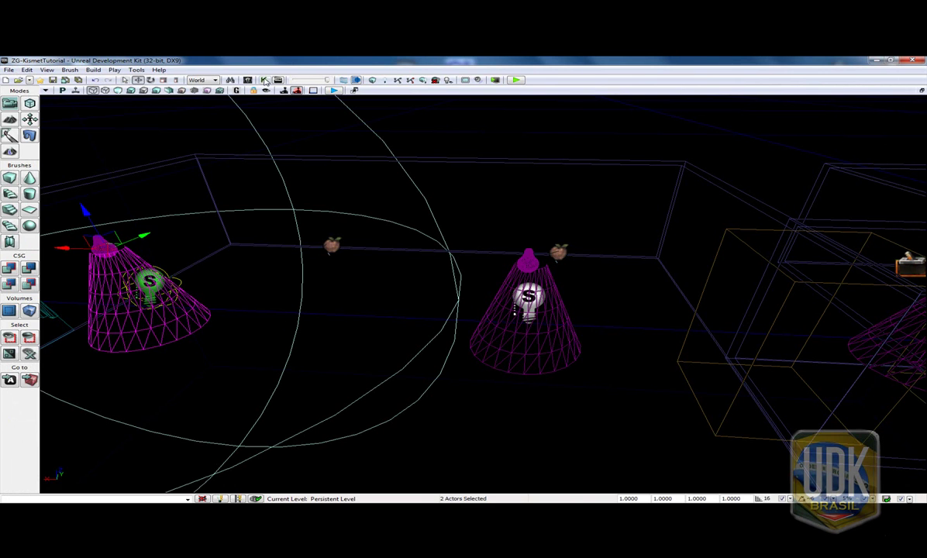
pyautogui.click(265, 80)
pyautogui.rightClick(520, 302)
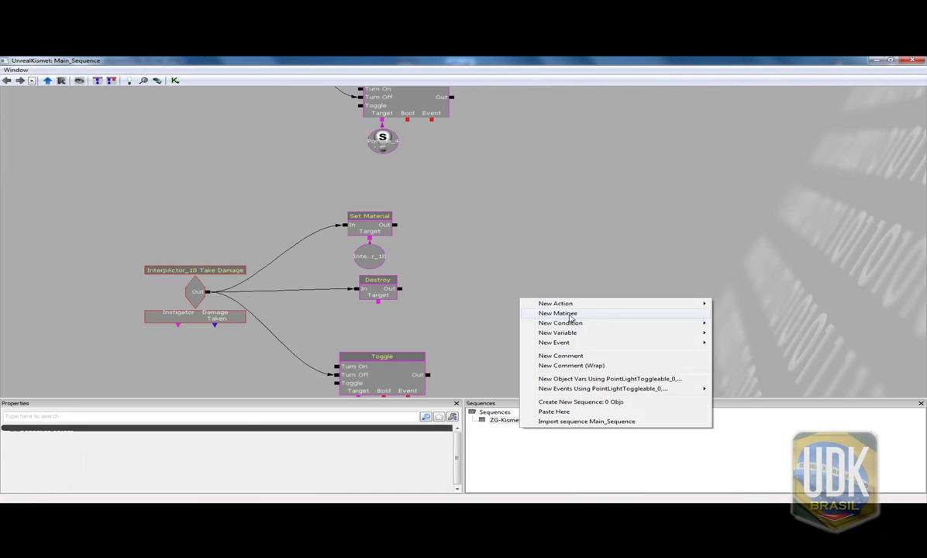
pyautogui.click(597, 380)
pyautogui.moveTo(483, 346); pyautogui.dragTo(460, 282)
pyautogui.moveTo(513, 256)
pyautogui.mouseDown()
pyautogui.moveTo(412, 265)
pyautogui.moveTo(333, 369)
pyautogui.mouseUp()
pyautogui.click(335, 353)
pyautogui.click(388, 355)
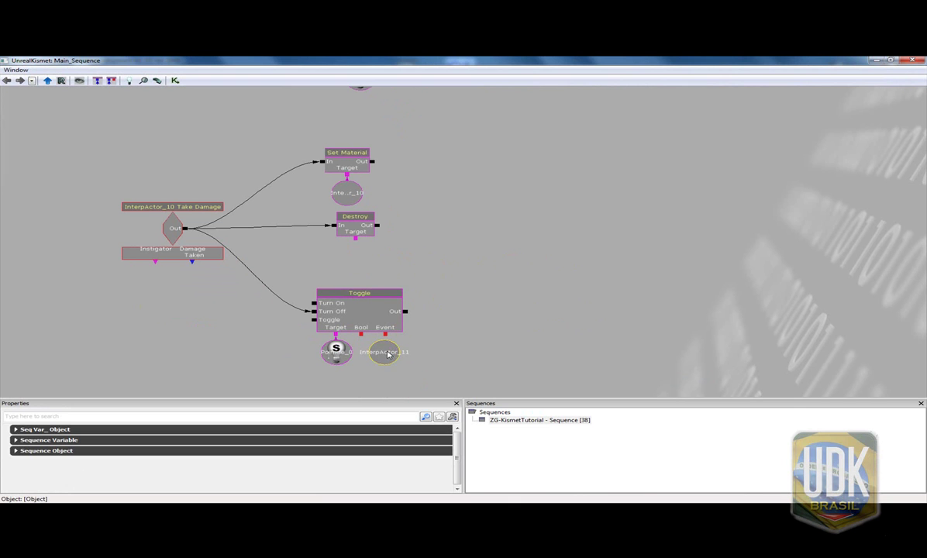
pyautogui.moveTo(388, 355); pyautogui.dragTo(359, 253)
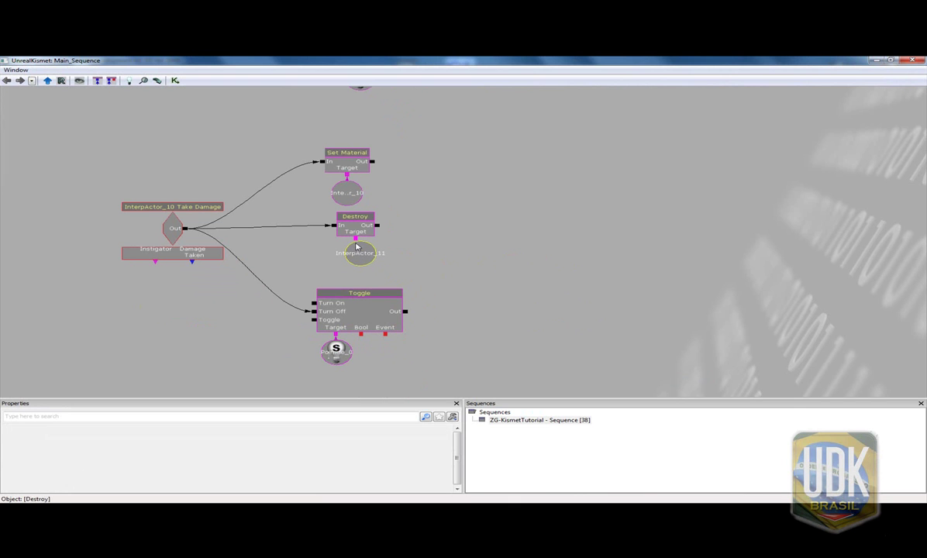
pyautogui.click(160, 206)
pyautogui.keyDown('ctrl'); pyautogui.keyDown('alt'); pyautogui.moveTo(475, 343); pyautogui.dragTo(83, 163); pyautogui.keyUp('alt'); pyautogui.keyUp('ctrl')
# - Wrap the selected InterpActor_10 nodes in a comment box labeled 'Lampada 5'
pyautogui.press('c')
pyautogui.write('Lampada')
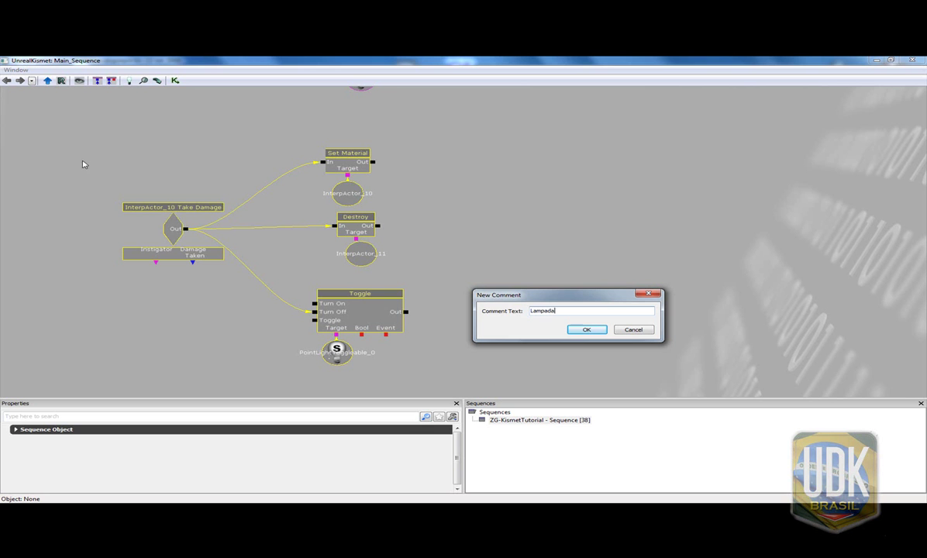
pyautogui.press('Return')
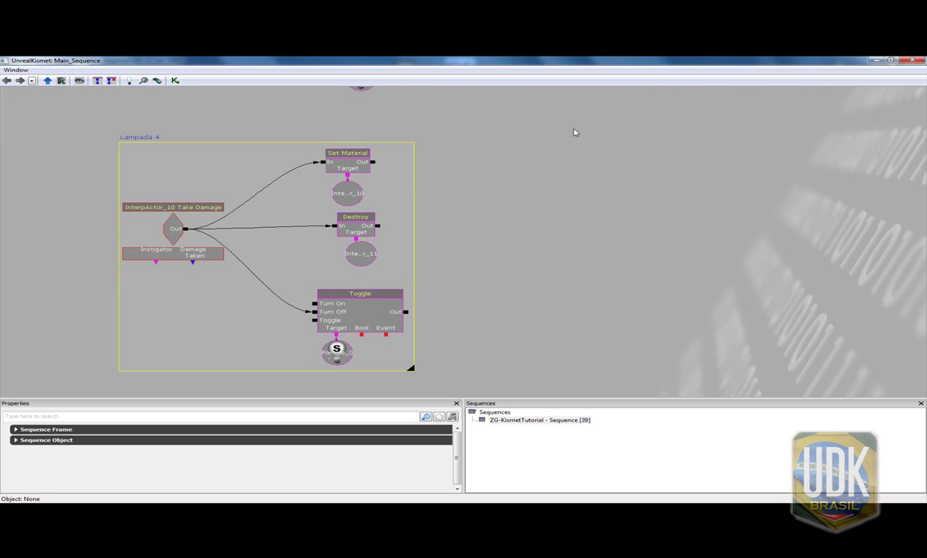
pyautogui.doubleClick(115, 113)
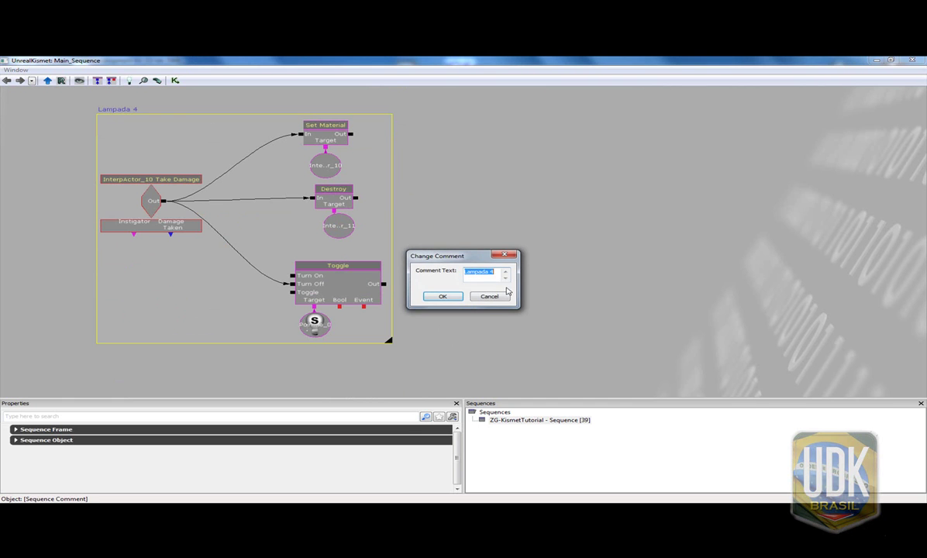
pyautogui.press('Return')
# - Wrap the InterpActor_9 nodes in a comment box labeled 'Lampada 4'
pyautogui.moveTo(503, 183)
pyautogui.mouseDown()
pyautogui.moveTo(556, 337)
pyautogui.moveTo(78, 163)
pyautogui.mouseUp()
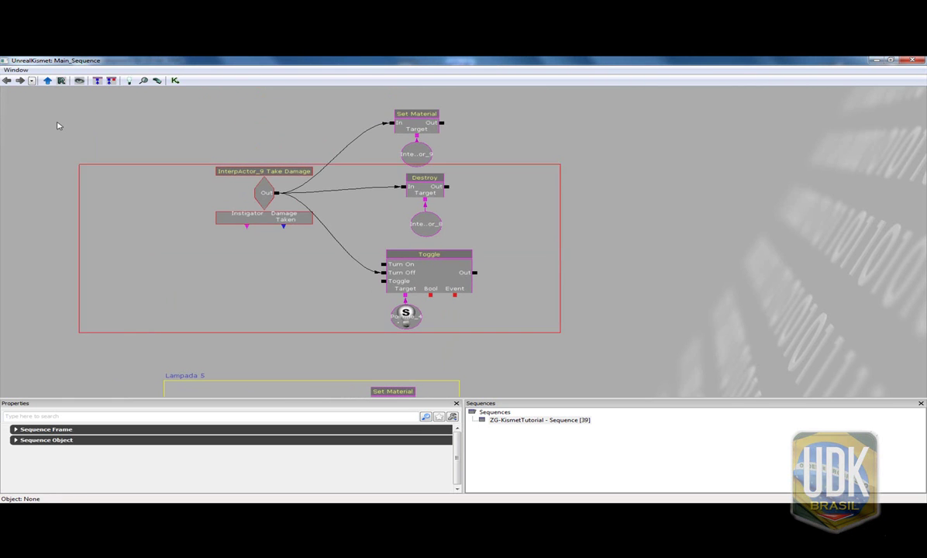
pyautogui.press('c')
pyautogui.write('Lampada')
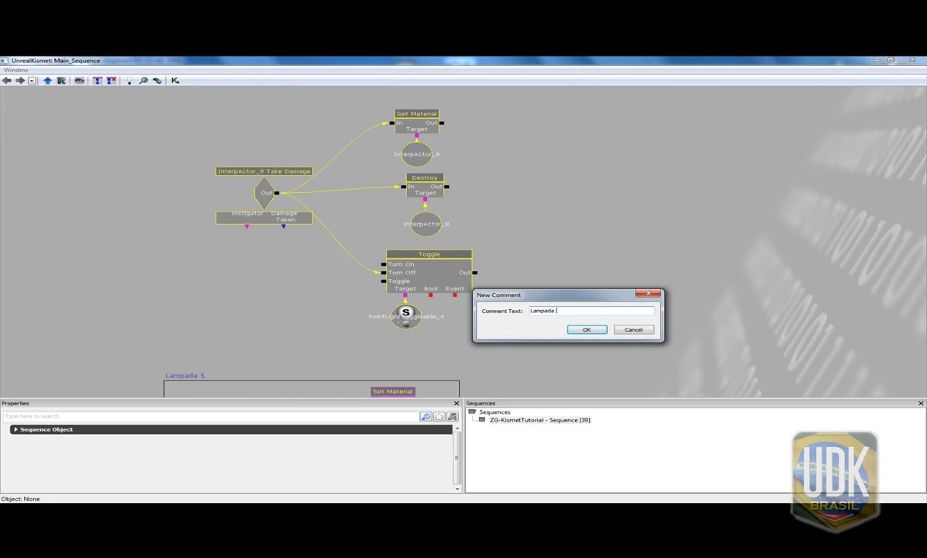
pyautogui.write('4')
pyautogui.press('Return')
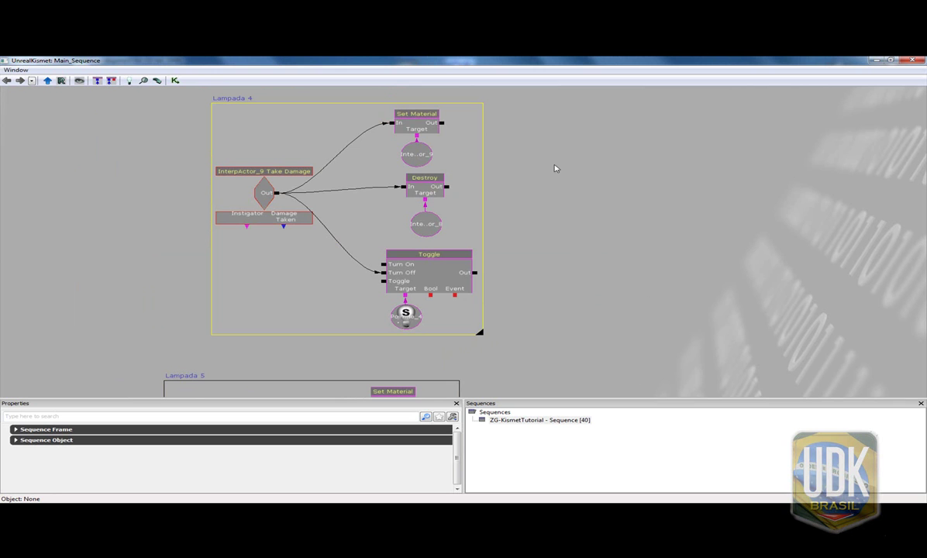
# - Check the Lampada frames, close Kismet, save the level and launch Play in Editor
pyautogui.scroll(-5, 565, 112)
pyautogui.moveTo(611, 234); pyautogui.dragTo(638, 304)
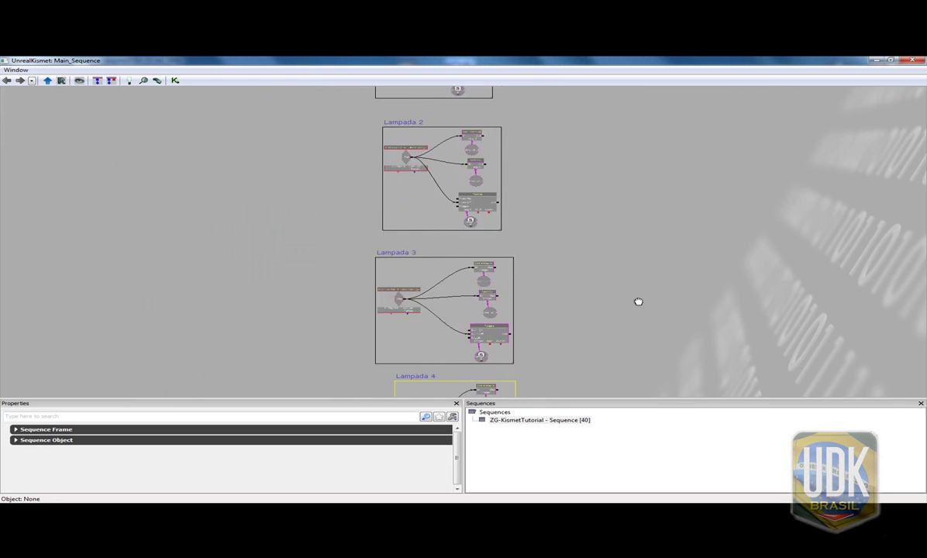
pyautogui.moveTo(441, 123); pyautogui.dragTo(648, 211)
pyautogui.moveTo(648, 251)
pyautogui.mouseDown()
pyautogui.moveTo(424, 216)
pyautogui.moveTo(394, 73)
pyautogui.mouseUp()
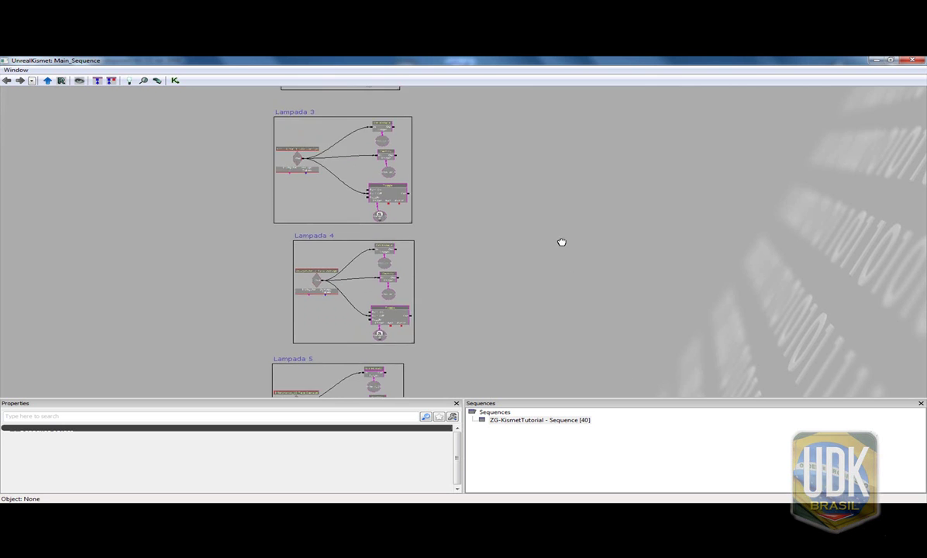
pyautogui.moveTo(561, 241); pyautogui.dragTo(387, 215)
pyautogui.click(283, 298)
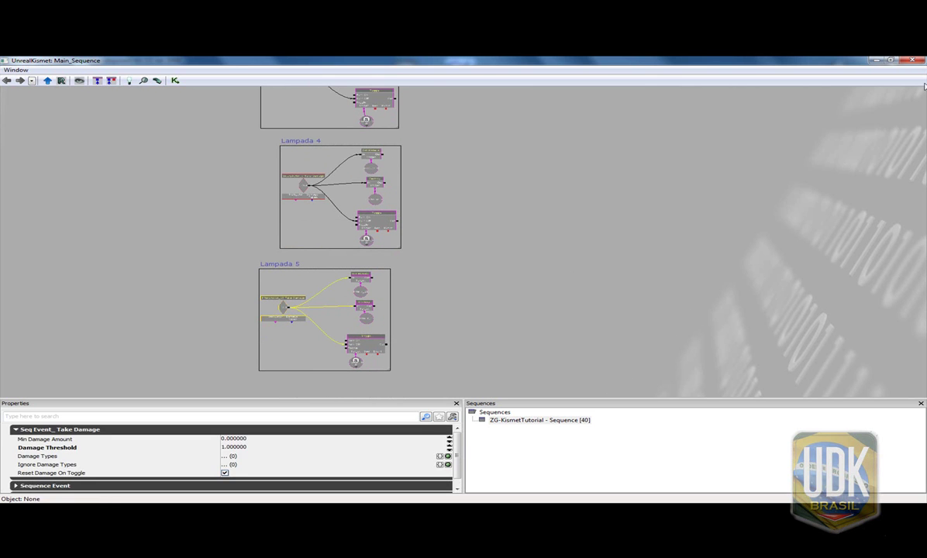
pyautogui.click(913, 62)
pyautogui.click(52, 80)
pyautogui.click(516, 79)
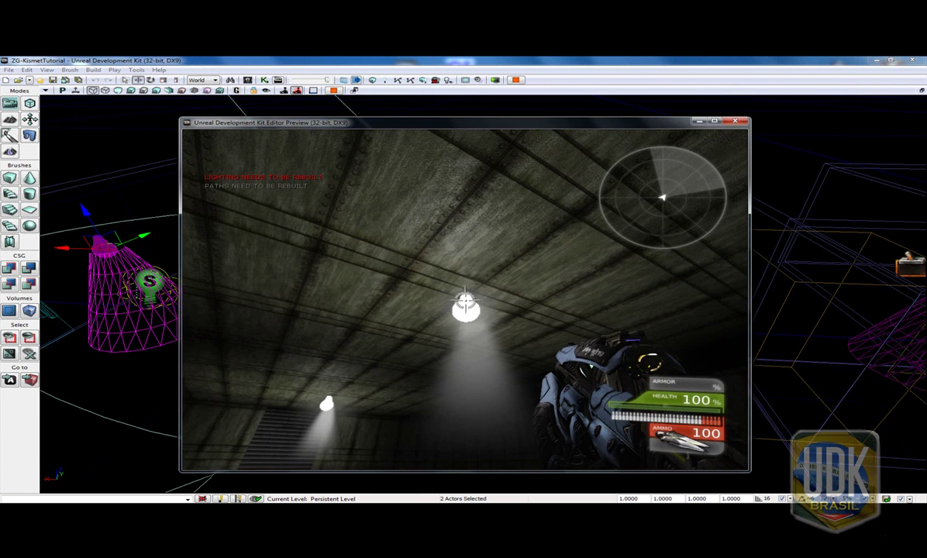
# - Shoot the ceiling light, then enable ghost mode via the console 'ghost' command
pyautogui.click(465, 301)
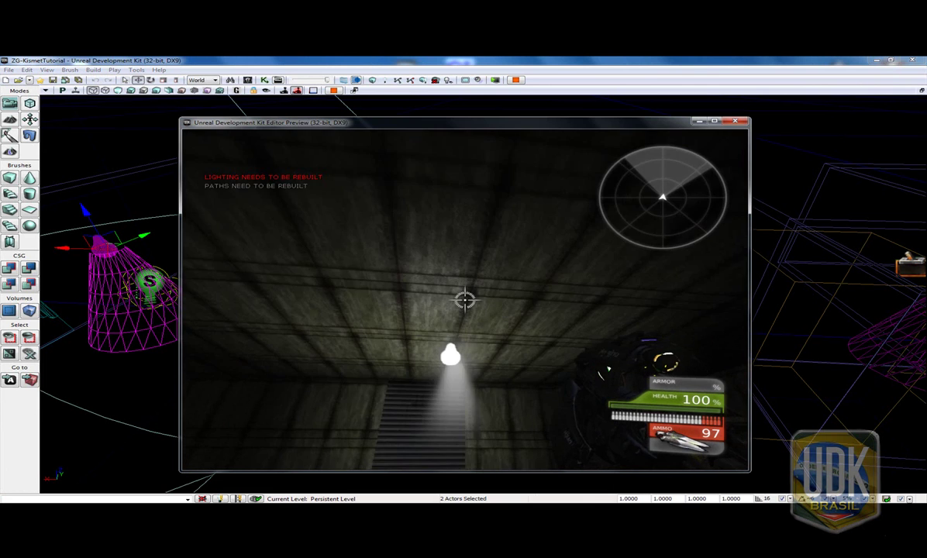
pyautogui.click(465, 301)
pyautogui.click(465, 301)
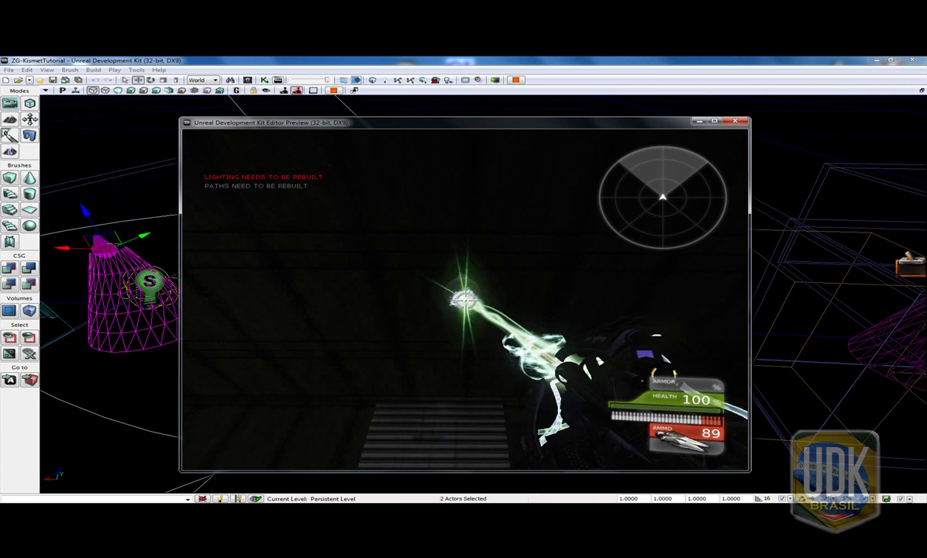
pyautogui.press('Tab')
pyautogui.write('ghs')
pyautogui.press('Return')
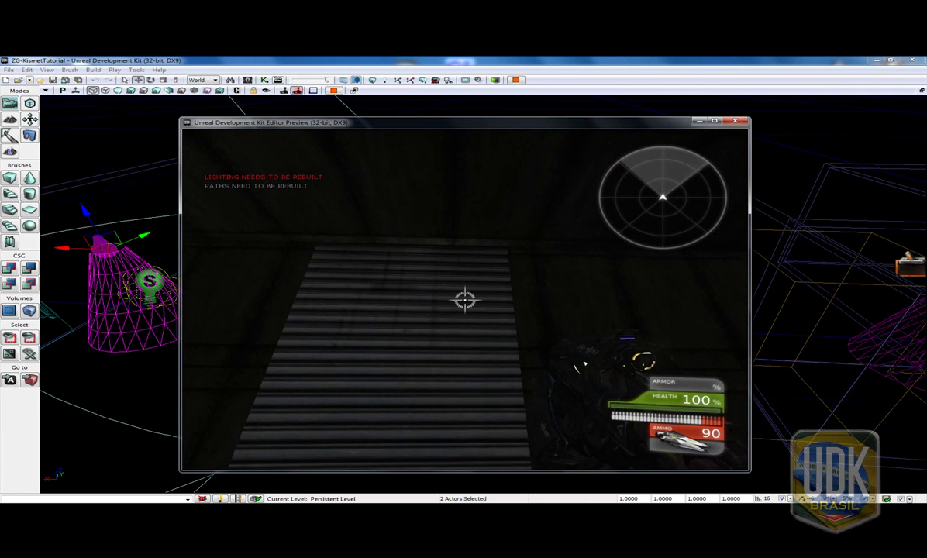
pyautogui.press('w')
pyautogui.press('Tab')
pyautogui.write('ghost')
pyautogui.press('Return')
# - Shoot out the ceiling and corridor lights and advance through the room toward the stairway
pyautogui.click(464, 300)
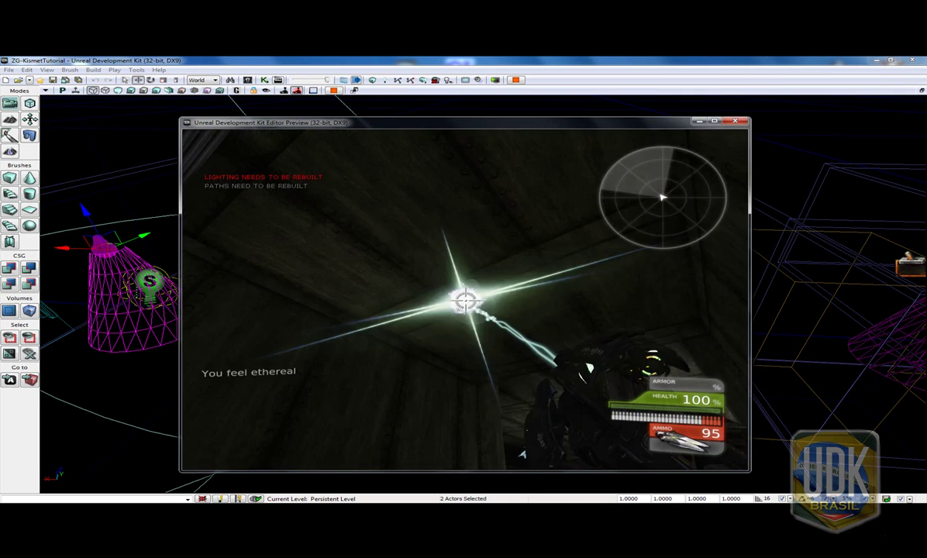
pyautogui.click(463, 301)
pyautogui.click(463, 301)
pyautogui.press('w')
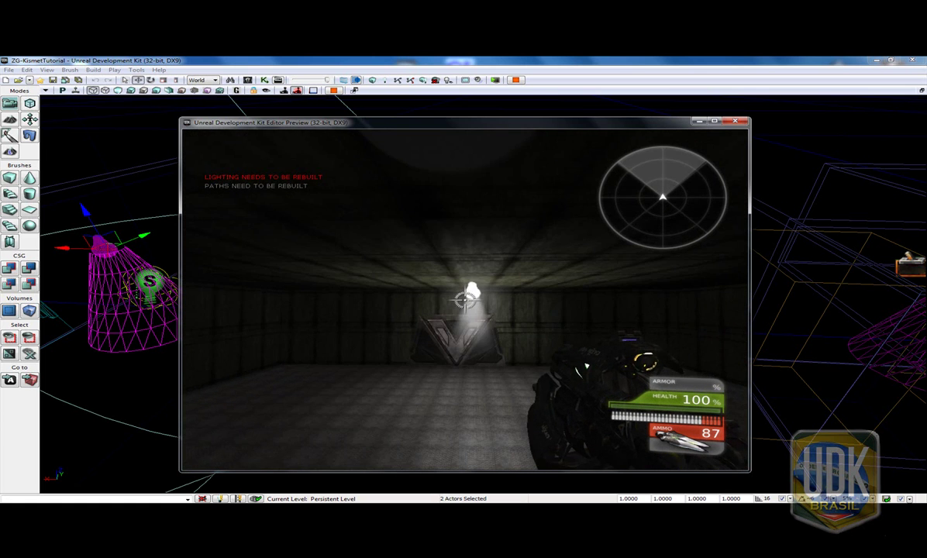
pyautogui.click(464, 301)
pyautogui.click(463, 301)
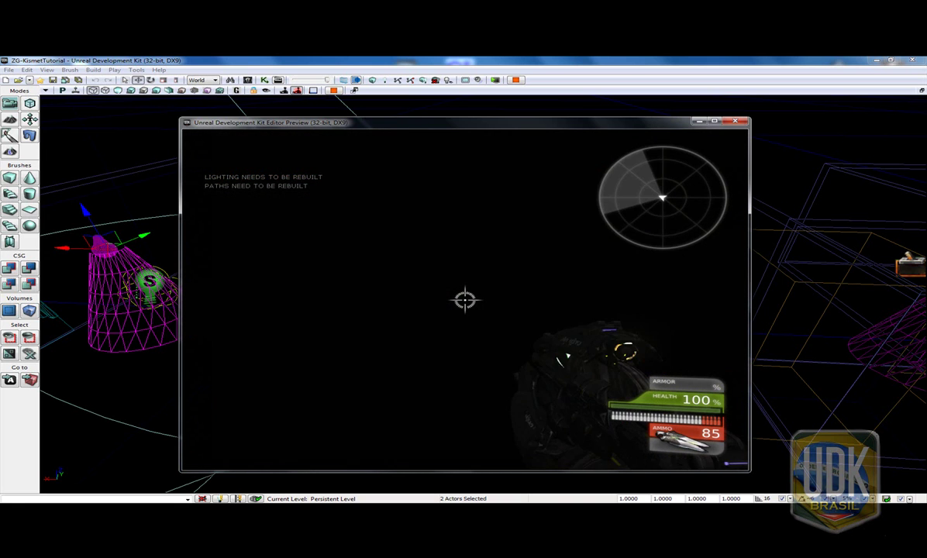
pyautogui.press('w')
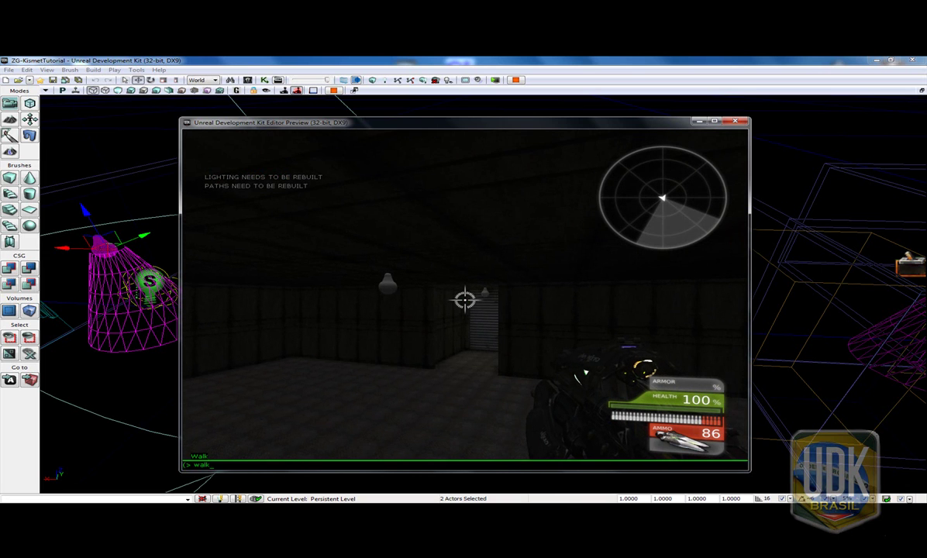
pyautogui.press('w')
pyautogui.press('w')
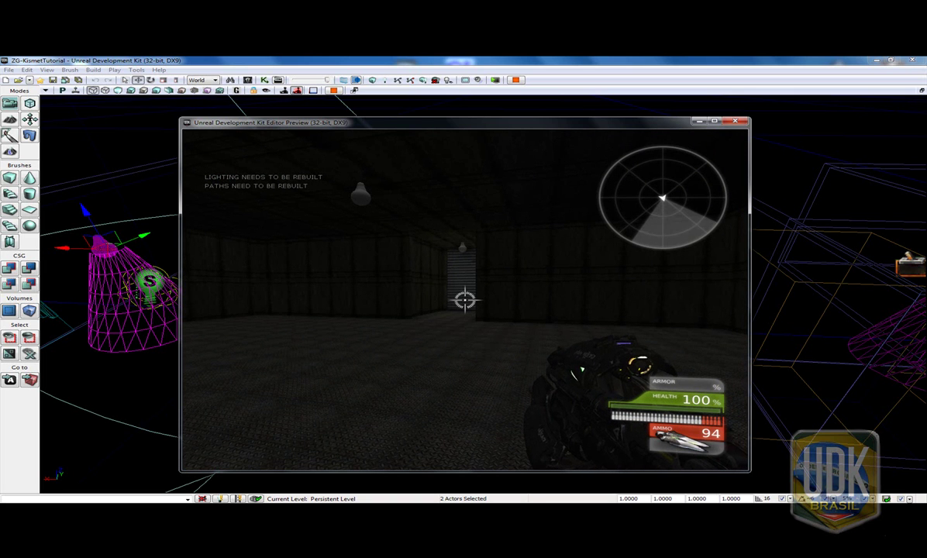
pyautogui.press('w')
pyautogui.press('w')
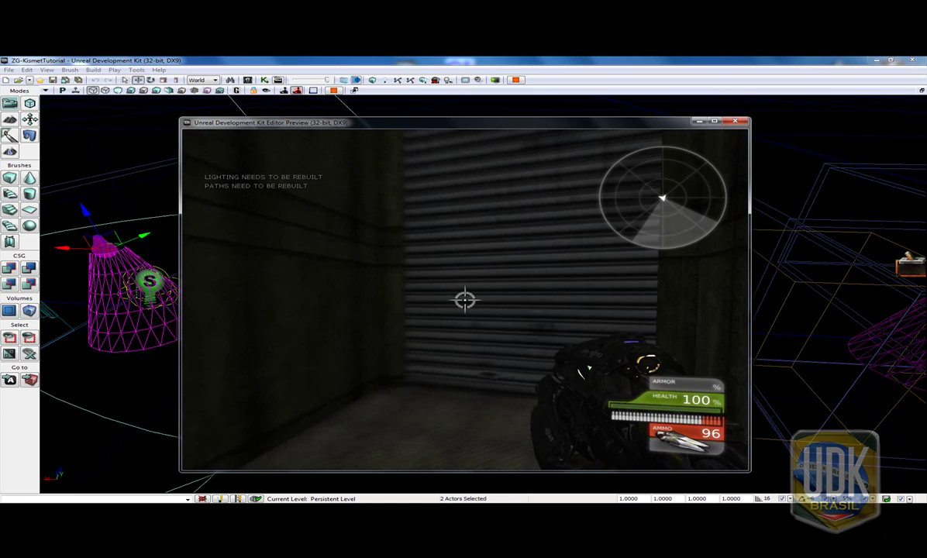
# - Re-enter a console command, then fly through the shutter door and floor while firing at the pedestal
pyautogui.press('Tab')
pyautogui.write('getall')
pyautogui.press('Return')
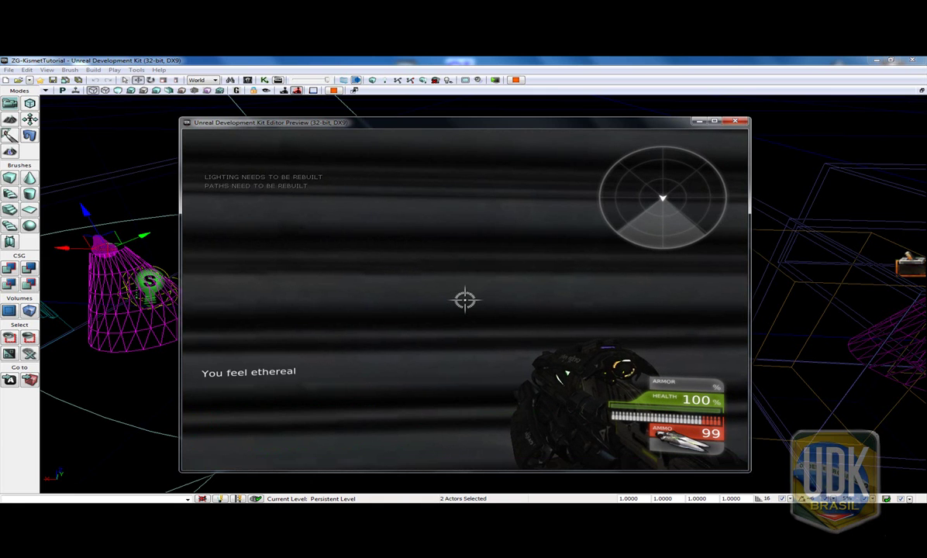
pyautogui.press('w')
pyautogui.press('w')
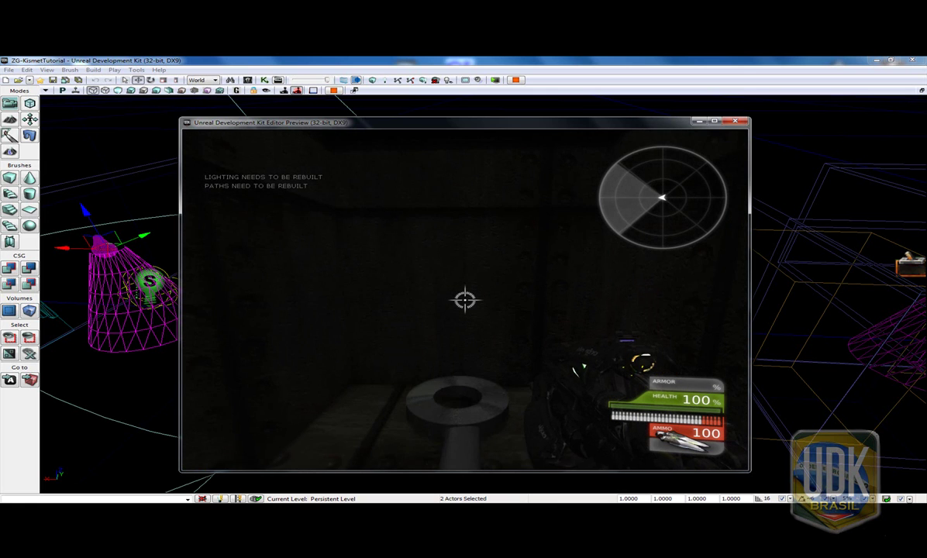
pyautogui.click(465, 300)
pyautogui.press('w')
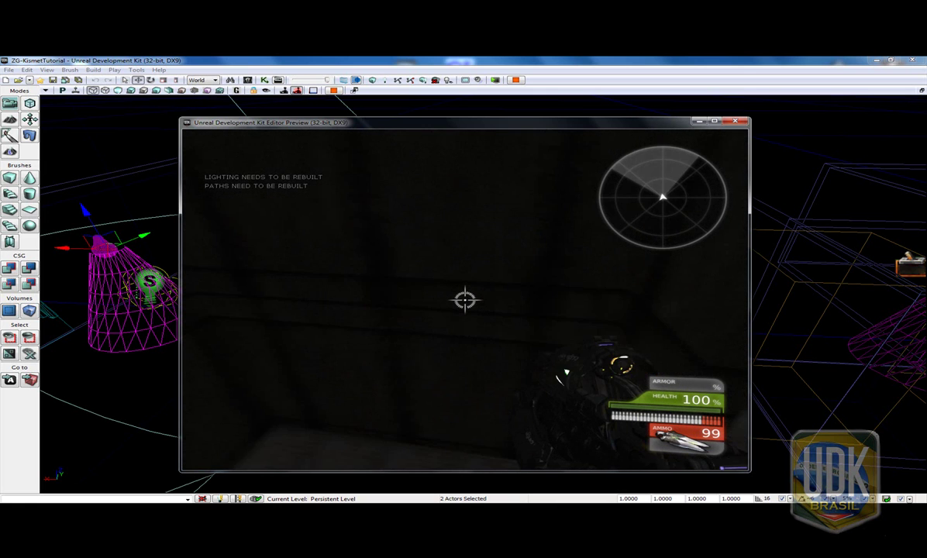
pyautogui.press('w')
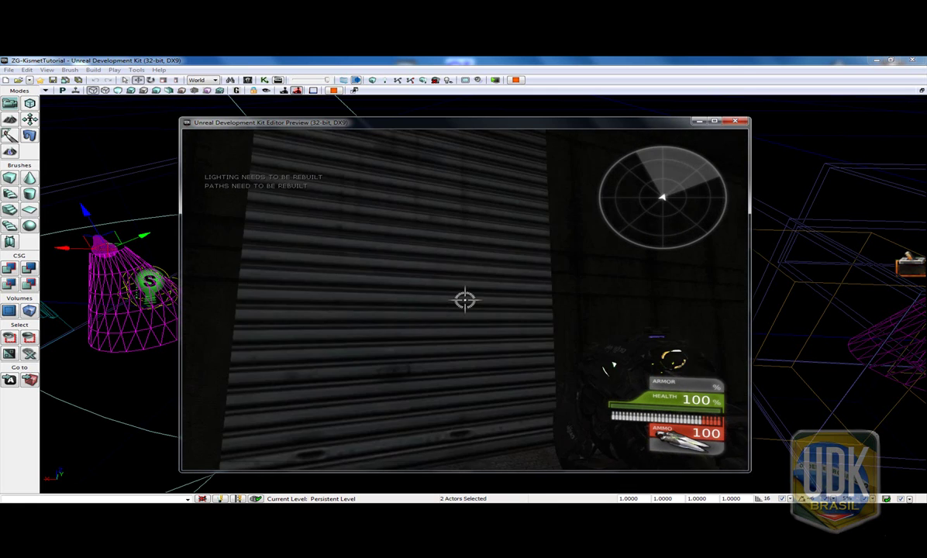
pyautogui.click(465, 300)
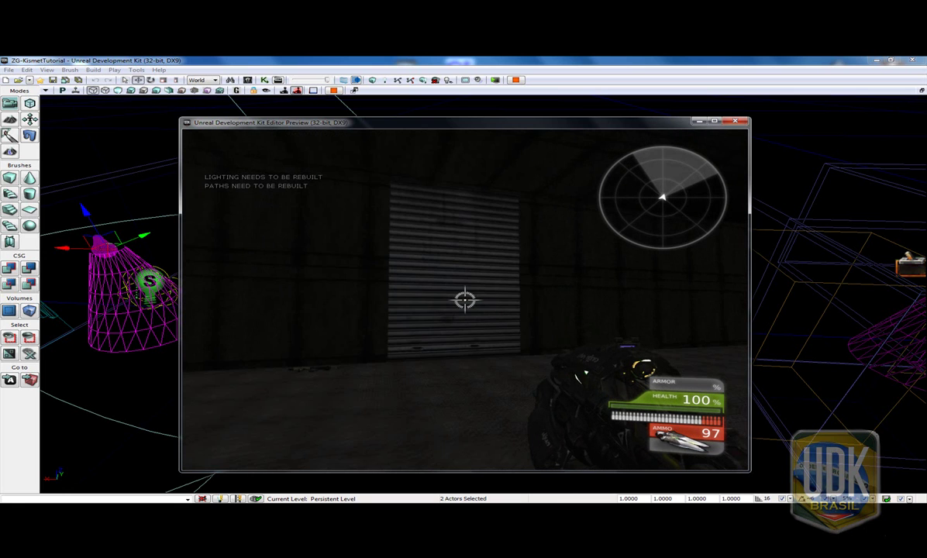